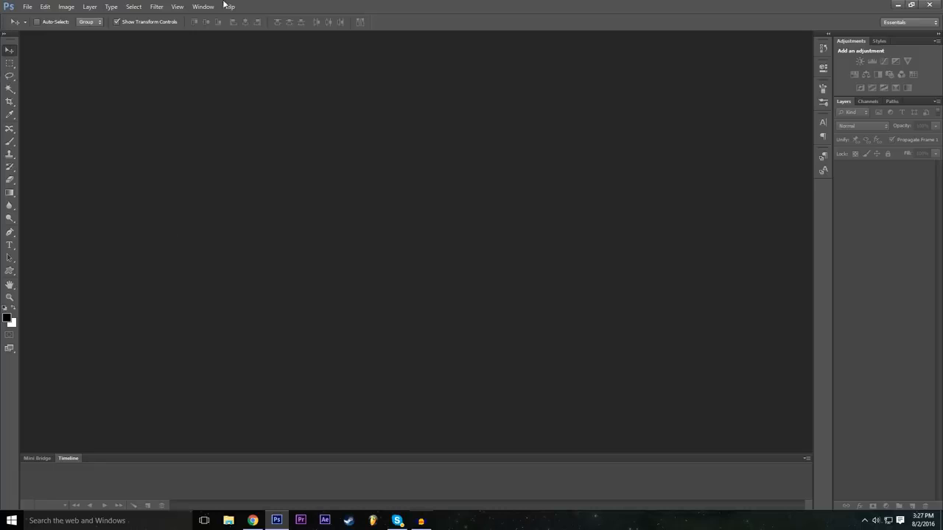
# Switch the workspace to Essentials (Default).
pyautogui.click(203, 7)
pyautogui.moveTo(221, 28)
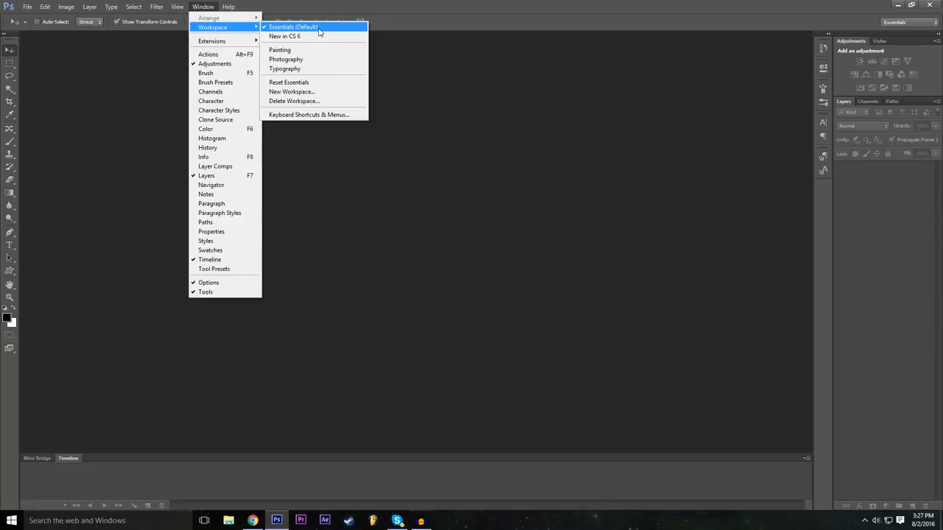
pyautogui.click(319, 29)
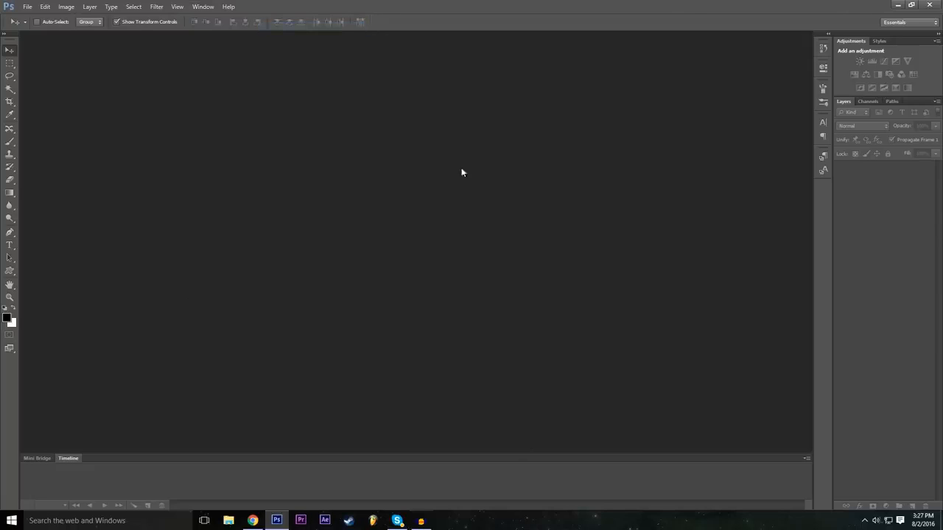
# Start a new document named Example with the advanced settings collapsed.
pyautogui.click(27, 6)
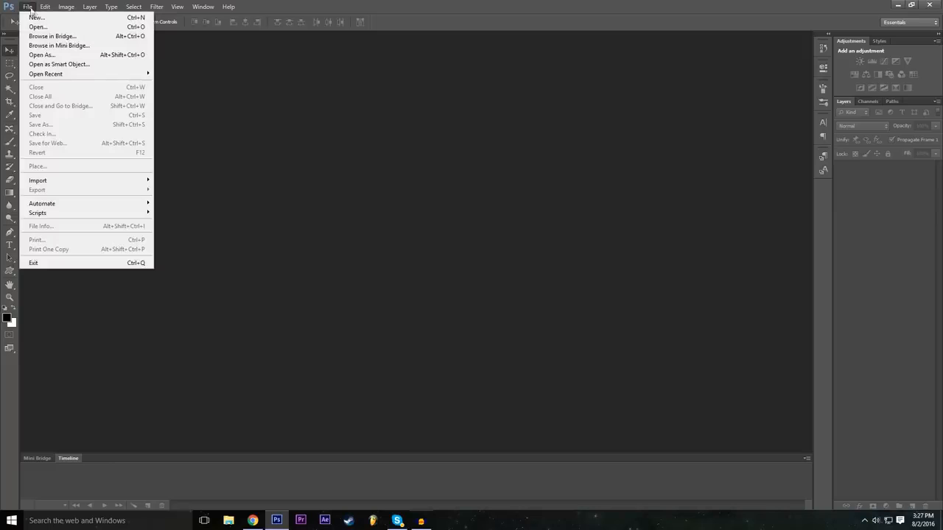
pyautogui.click(34, 18)
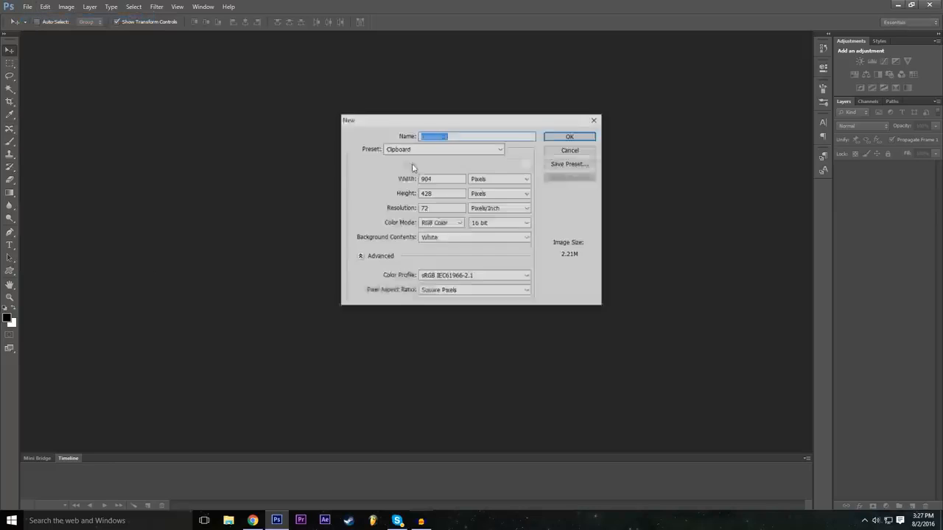
pyautogui.click(359, 256)
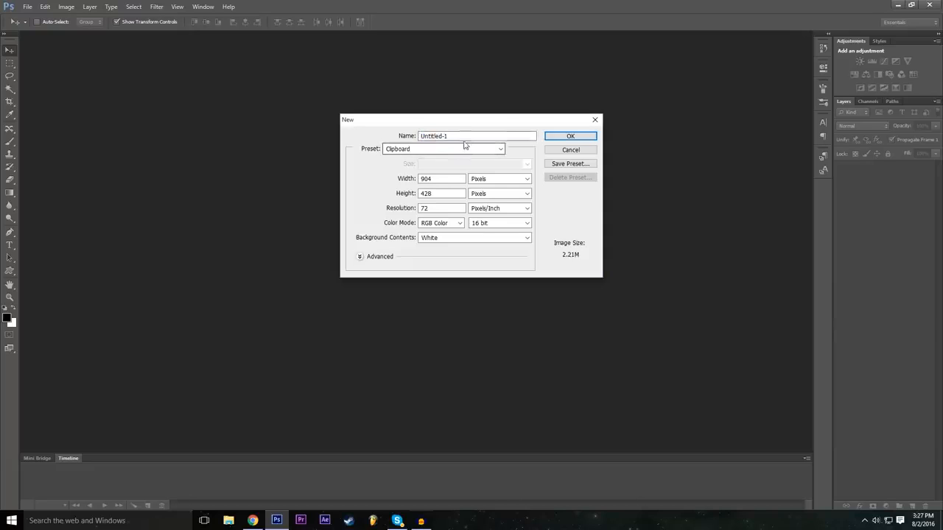
pyautogui.moveTo(495, 135); pyautogui.dragTo(369, 142)
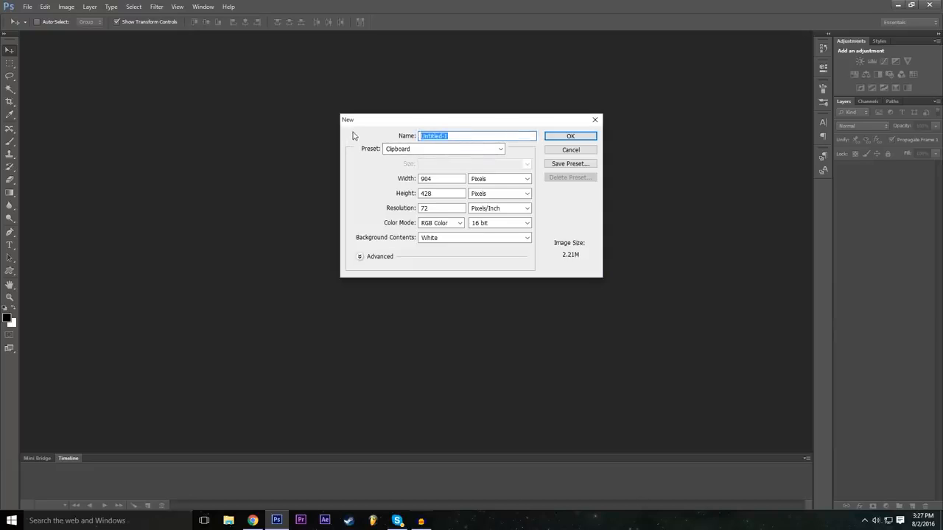
pyautogui.write('Example')
pyautogui.hotkey('ctrl', 'a')
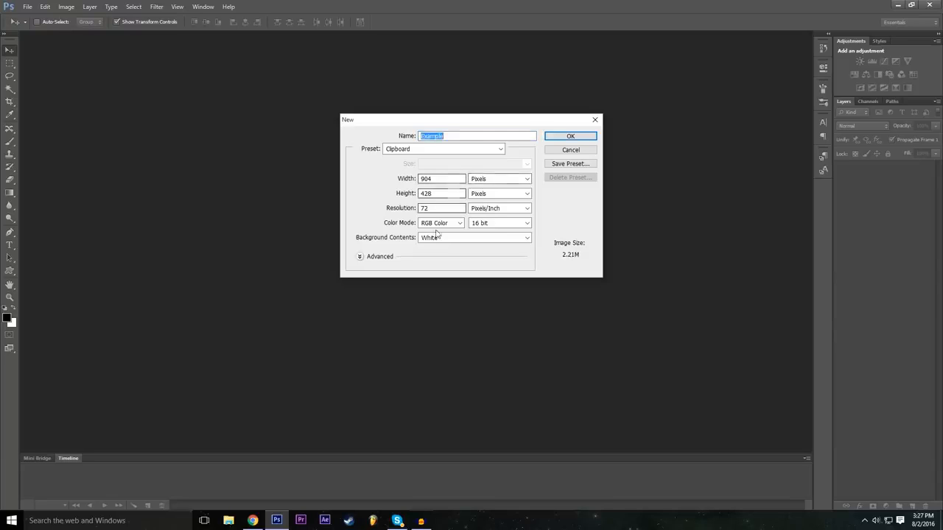
# Set the new document's width to 1920 and its height to 1080.
pyautogui.click(448, 179)
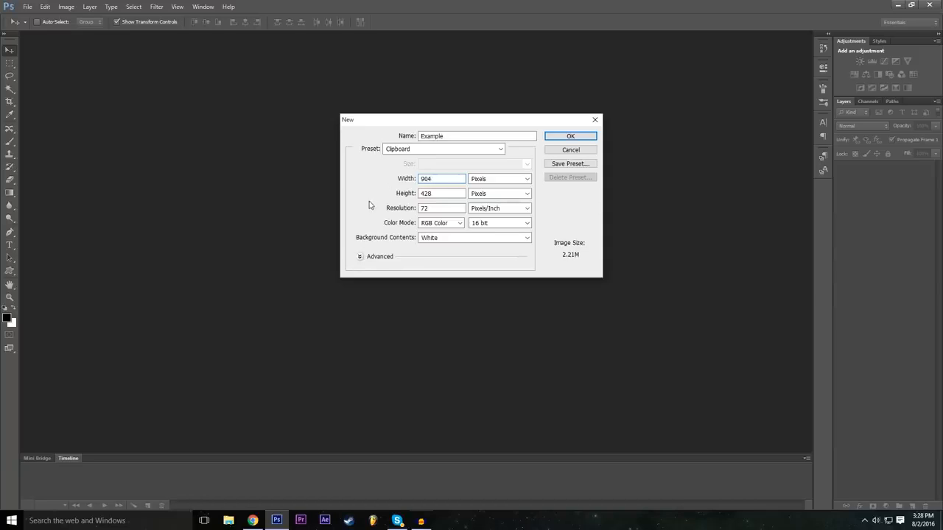
pyautogui.doubleClick(436, 179)
pyautogui.press('BackSpace')
pyautogui.write('1920')
pyautogui.doubleClick(434, 182)
pyautogui.doubleClick(443, 194)
pyautogui.click(433, 192)
pyautogui.write('1')
pyautogui.press('BackSpace')
pyautogui.press('BackSpace')
pyautogui.press('BackSpace')
pyautogui.press('BackSpace')
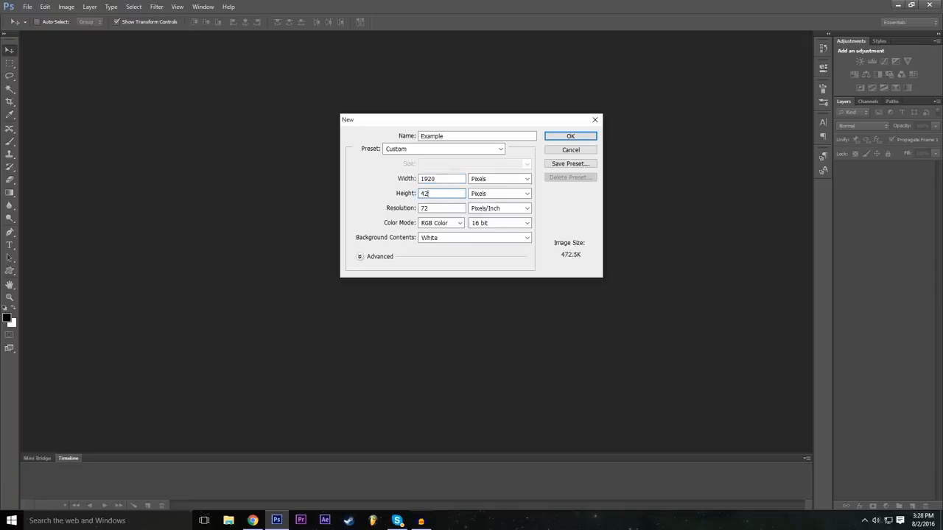
pyautogui.write('1080')
pyautogui.moveTo(437, 194); pyautogui.dragTo(379, 196)
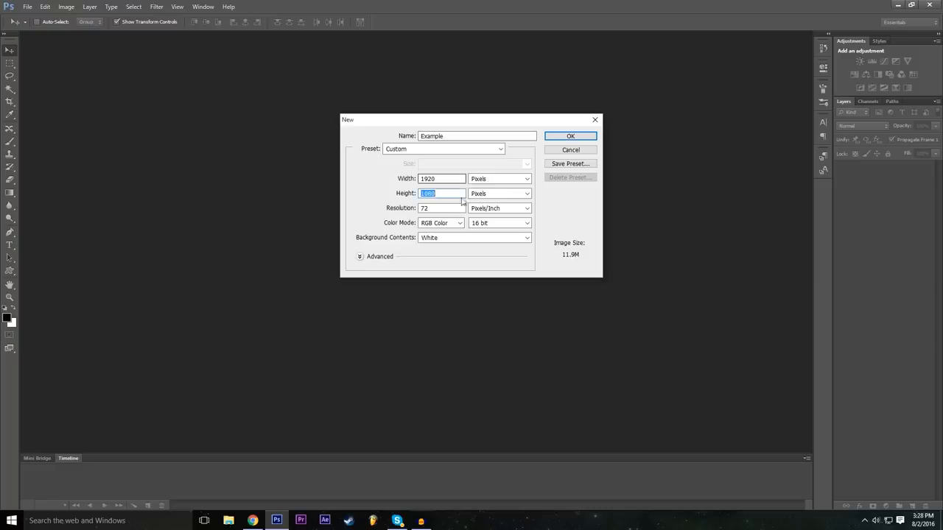
# Choose Pixels as the unit for both the width and the height of the new document.
pyautogui.click(501, 181)
pyautogui.click(501, 181)
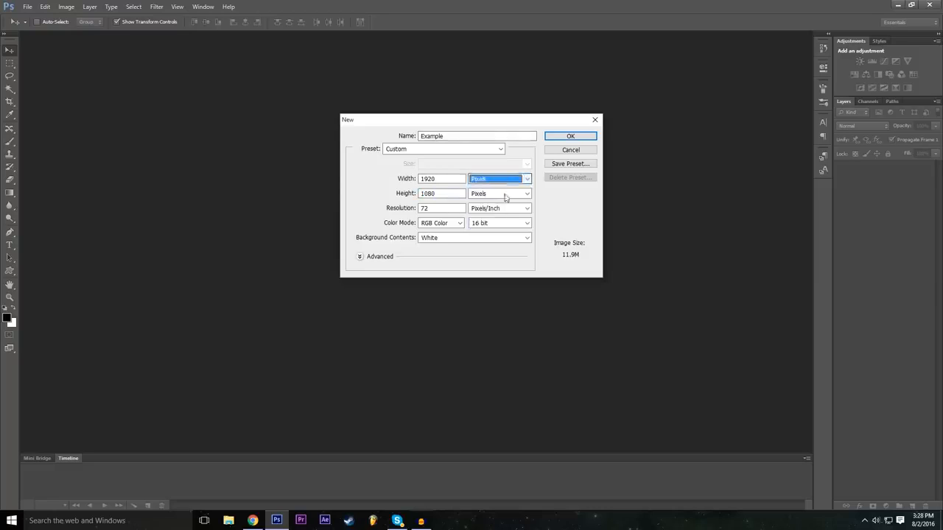
pyautogui.click(492, 179)
pyautogui.moveTo(437, 194); pyautogui.dragTo(375, 184)
pyautogui.click(497, 183)
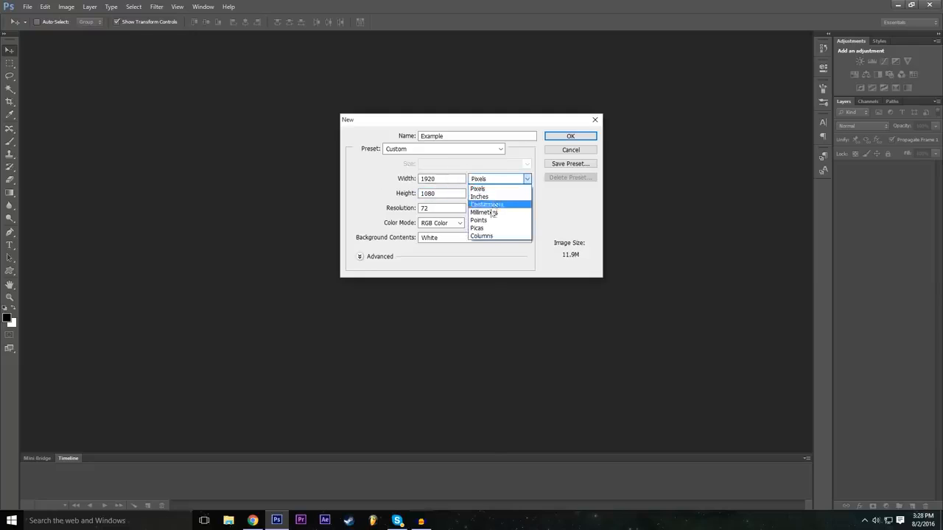
pyautogui.click(490, 189)
pyautogui.click(489, 193)
pyautogui.click(488, 193)
pyautogui.click(489, 194)
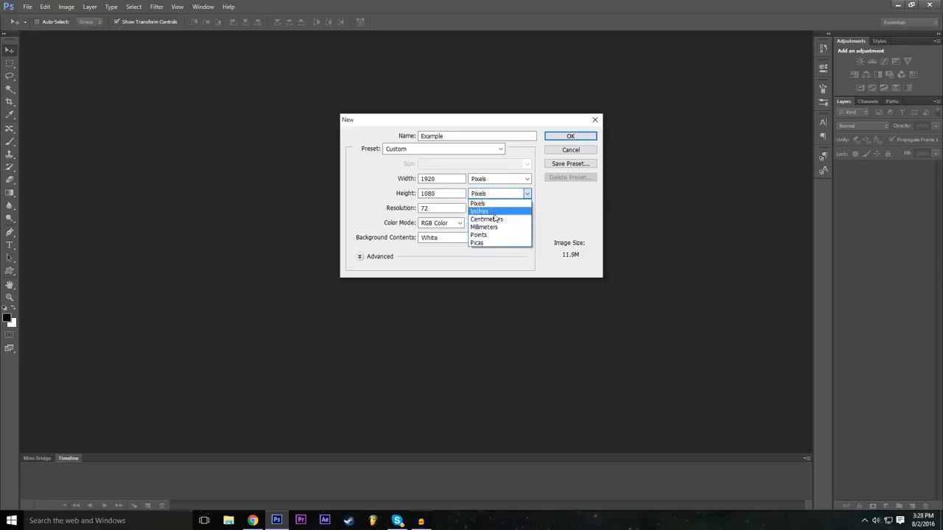
pyautogui.click(477, 203)
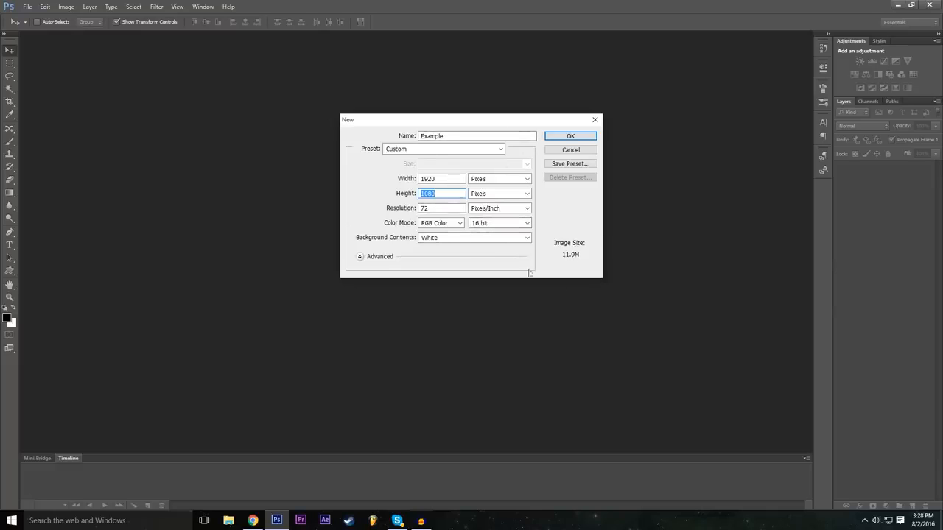
# Choose a 16 bit color depth and create the document with the specified settings.
pyautogui.click(483, 223)
pyautogui.click(391, 227)
pyautogui.click(502, 225)
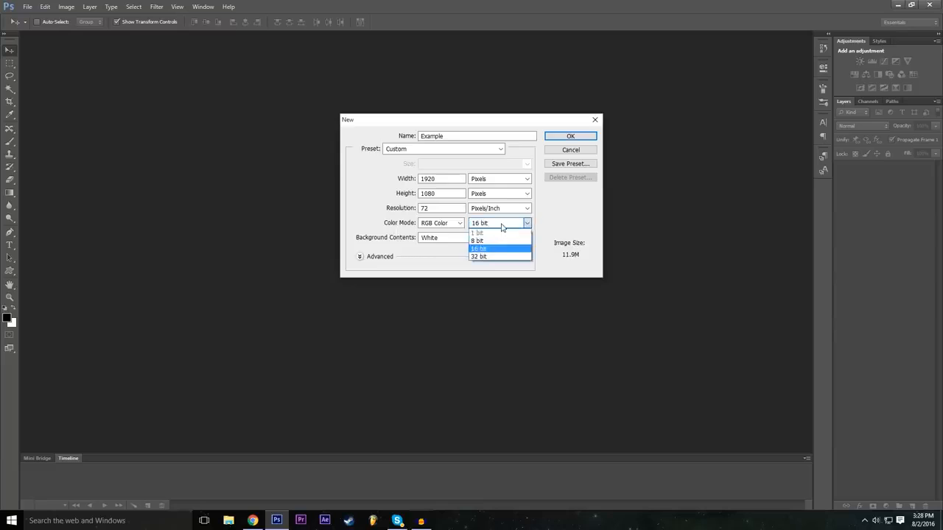
pyautogui.click(489, 249)
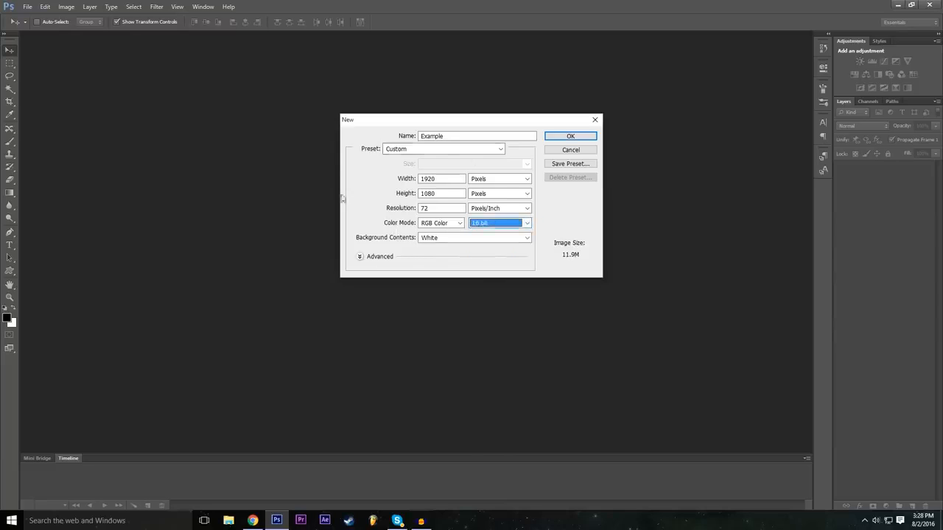
pyautogui.click(570, 138)
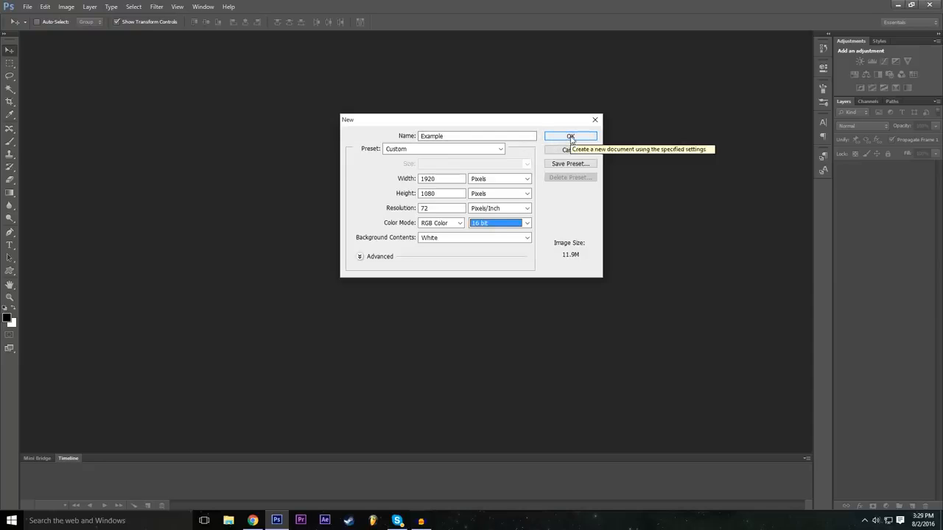
pyautogui.click(572, 138)
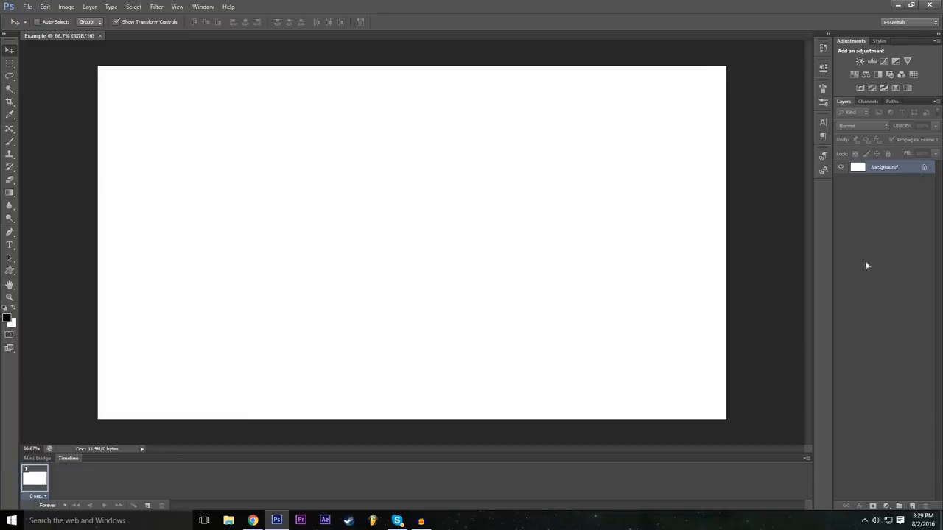
# Start converting the locked background into a regular layer and name it Background.
pyautogui.doubleClick(924, 168)
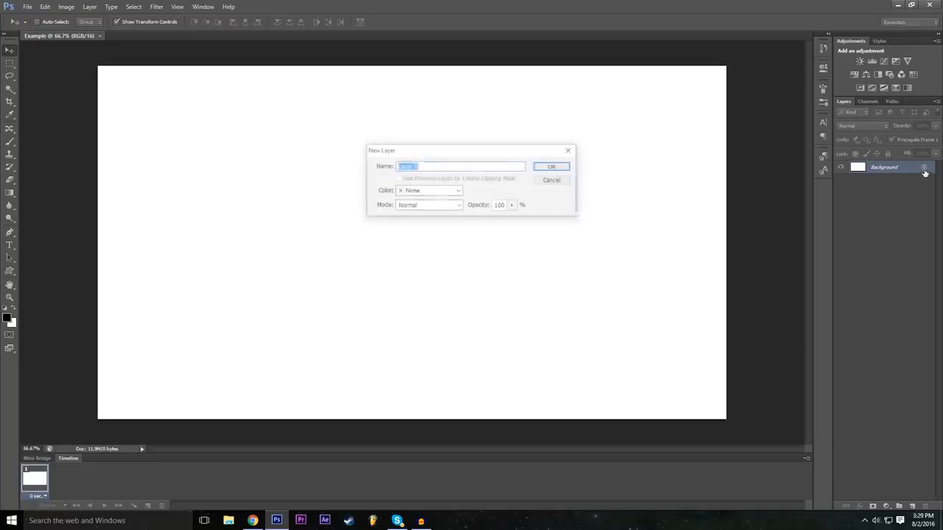
pyautogui.click(459, 168)
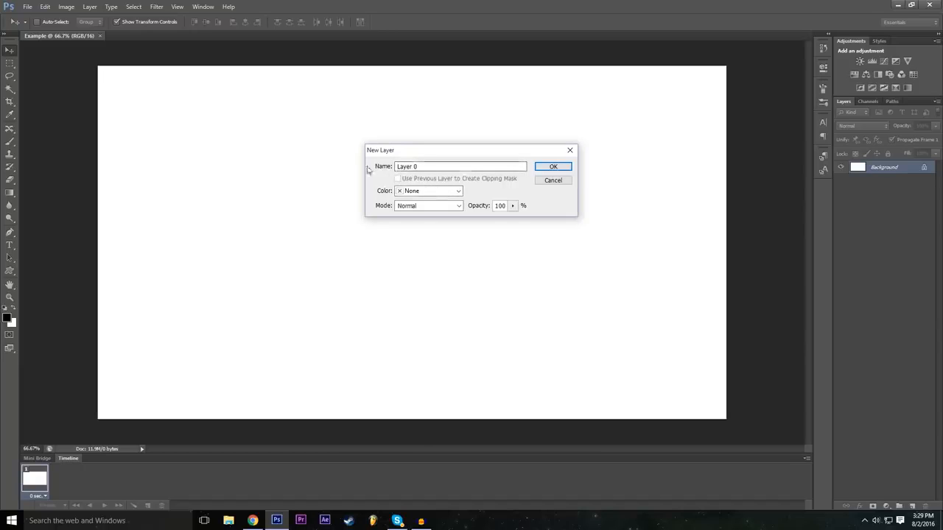
pyautogui.doubleClick(456, 166)
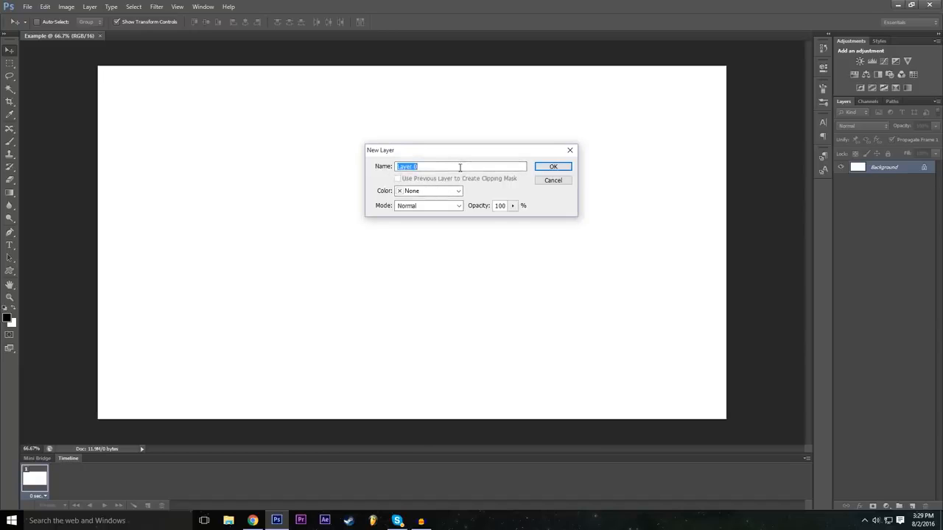
pyautogui.write('Background')
# Set the new layer's color label to Orange.
pyautogui.click(456, 191)
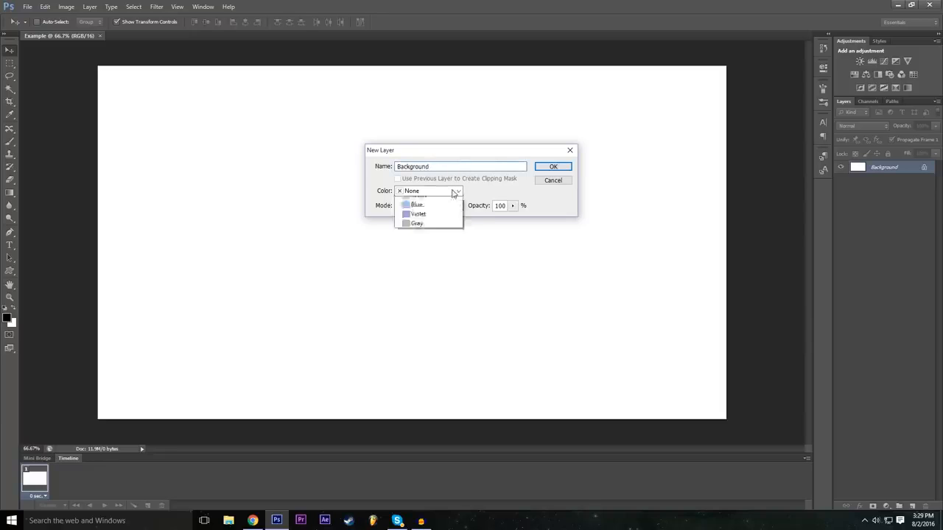
pyautogui.click(455, 192)
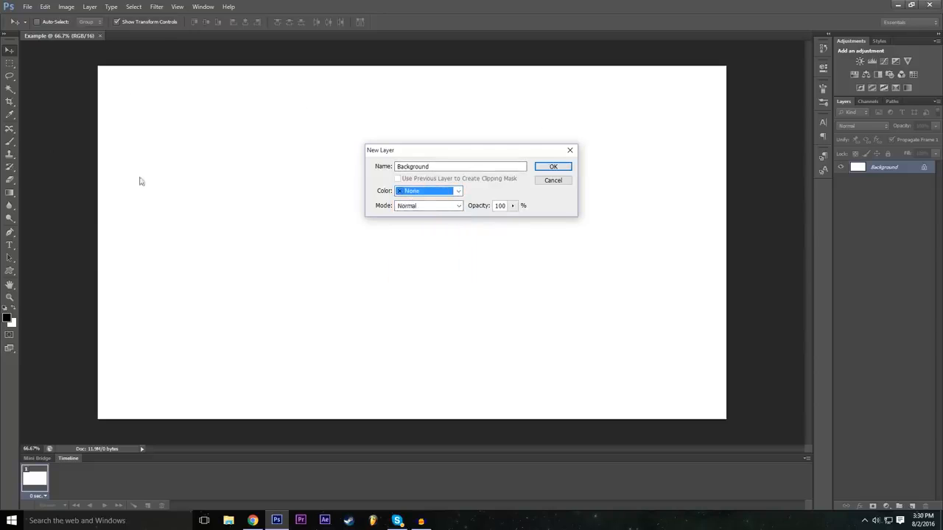
pyautogui.click(417, 194)
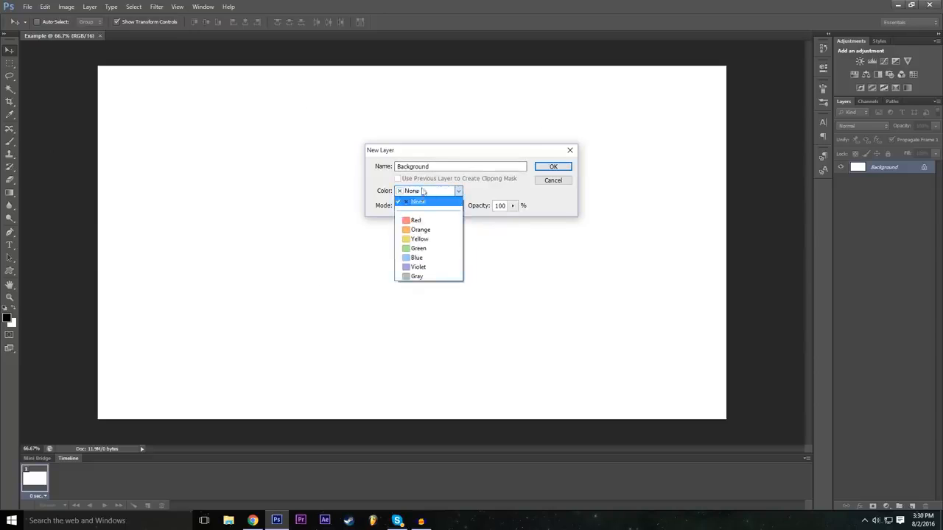
pyautogui.click(427, 230)
pyautogui.click(435, 194)
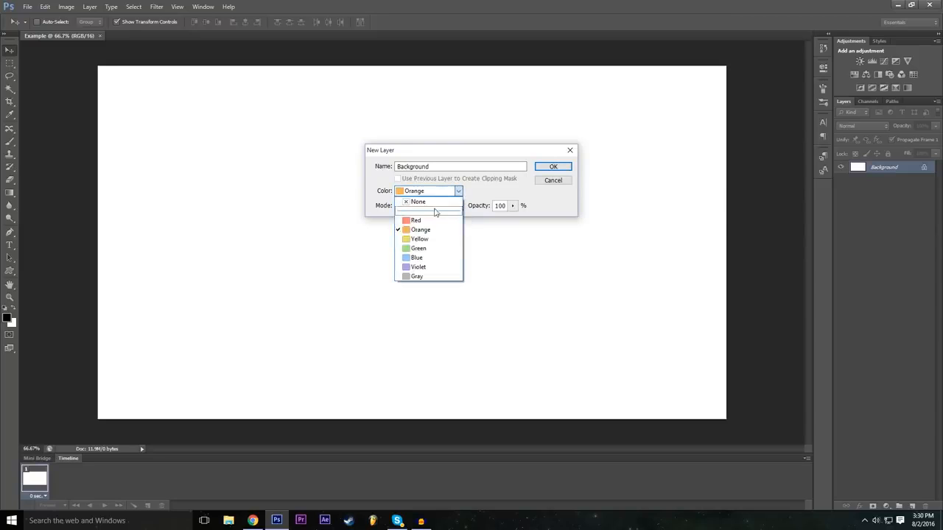
pyautogui.click(430, 230)
# Set the layer's color label to Red and confirm the conversion to a regular layer.
pyautogui.click(437, 193)
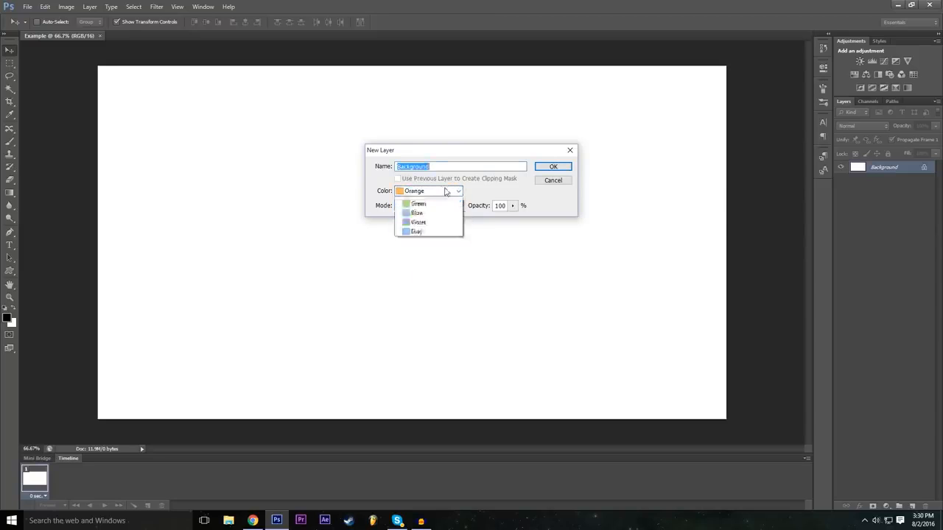
pyautogui.click(413, 219)
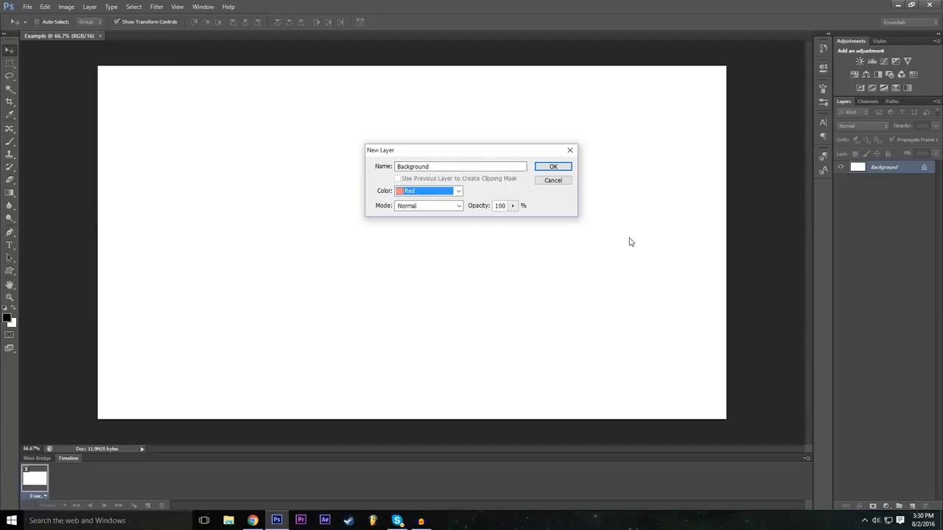
pyautogui.click(428, 194)
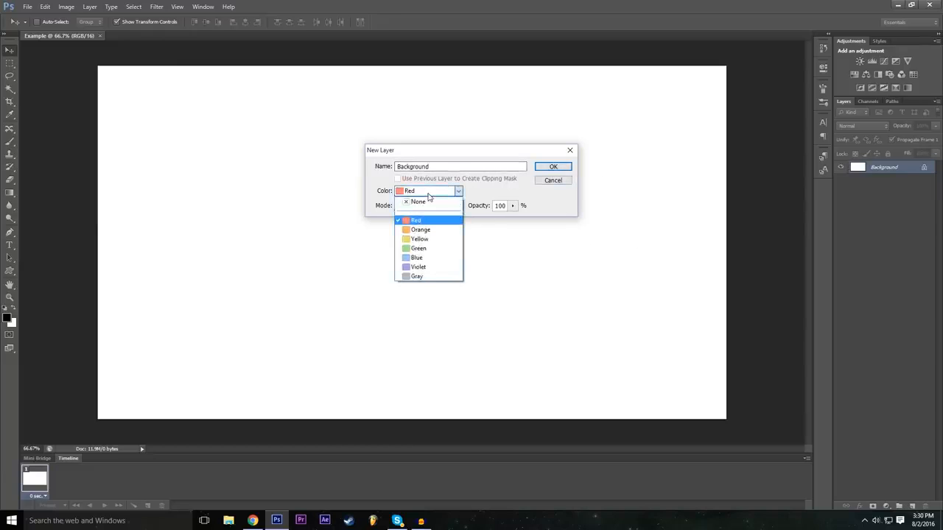
pyautogui.click(451, 196)
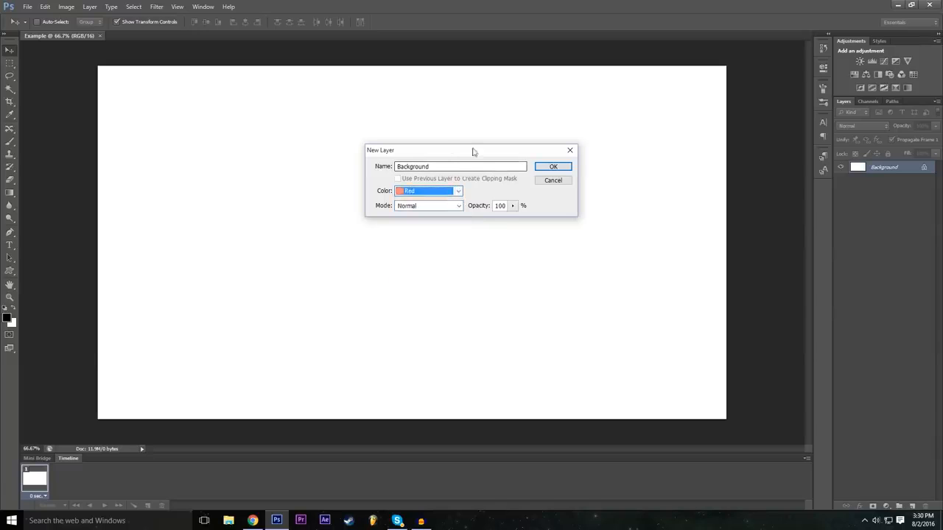
pyautogui.click(558, 171)
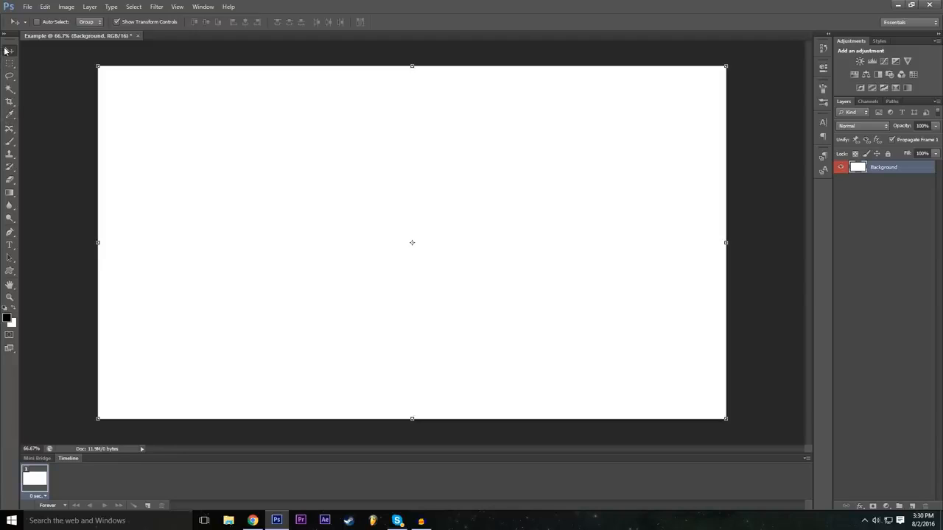
# Select the Background layer and move it down and left on the canvas, then up and right.
pyautogui.click(864, 214)
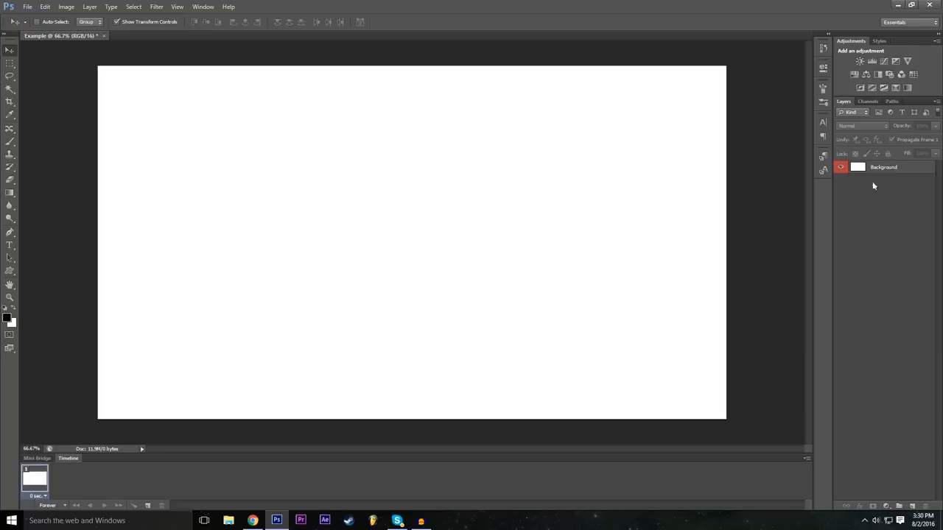
pyautogui.click(887, 169)
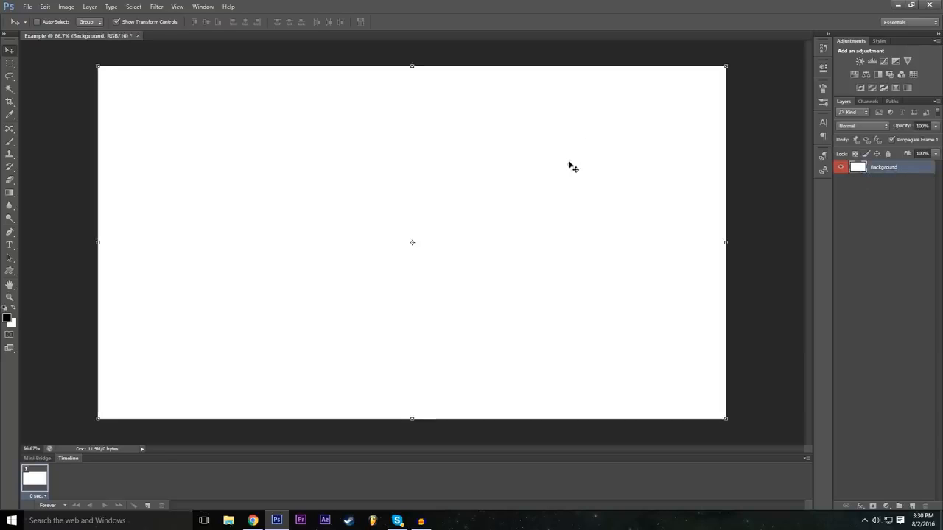
pyautogui.moveTo(276, 151); pyautogui.dragTo(222, 243)
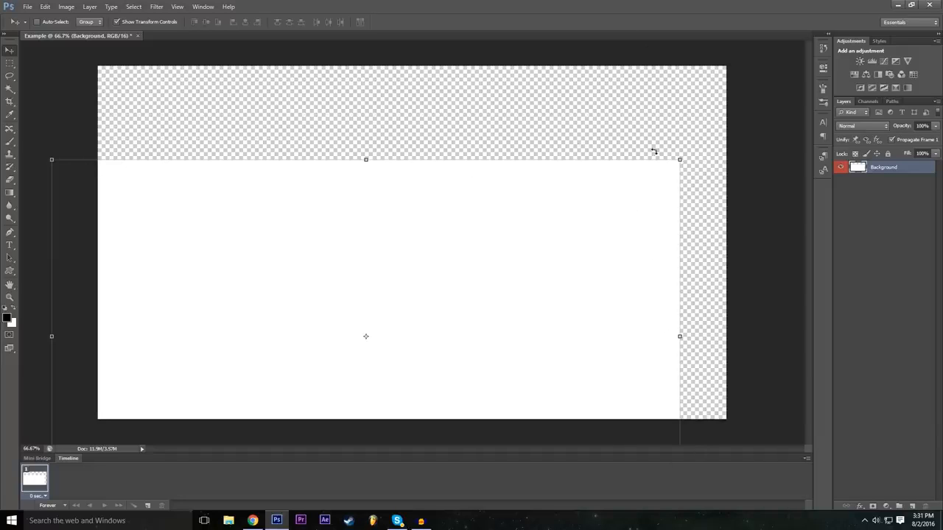
pyautogui.moveTo(505, 285); pyautogui.dragTo(596, 212)
# Undo the moves of the Background layer.
pyautogui.click(45, 6)
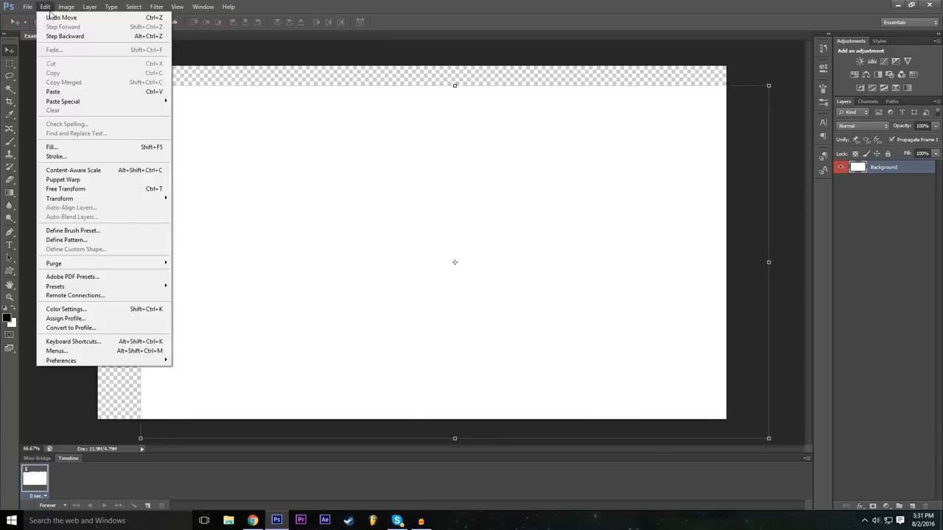
pyautogui.click(54, 20)
pyautogui.click(45, 8)
pyautogui.click(45, 8)
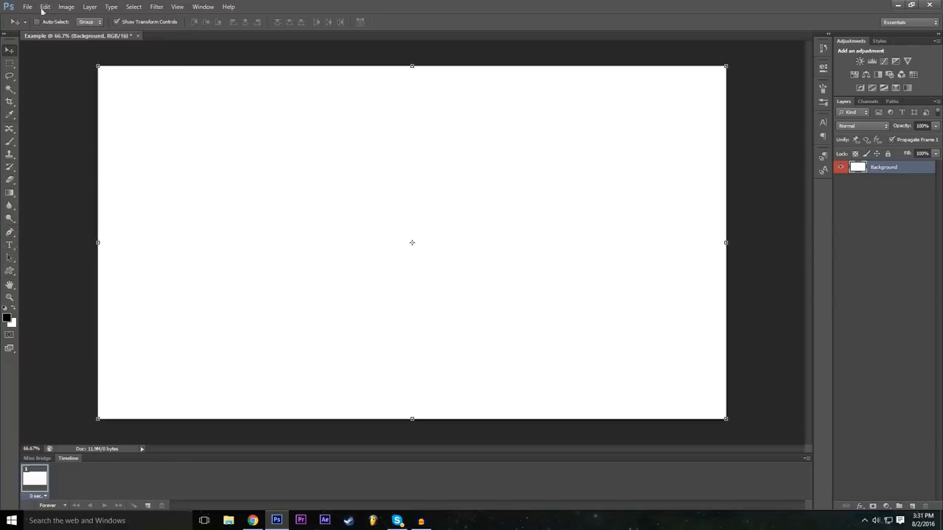
# Try to move the locked Background layer down and left on the canvas.
pyautogui.press('Escape')
pyautogui.moveTo(255, 183); pyautogui.dragTo(215, 238)
pyautogui.click(482, 197)
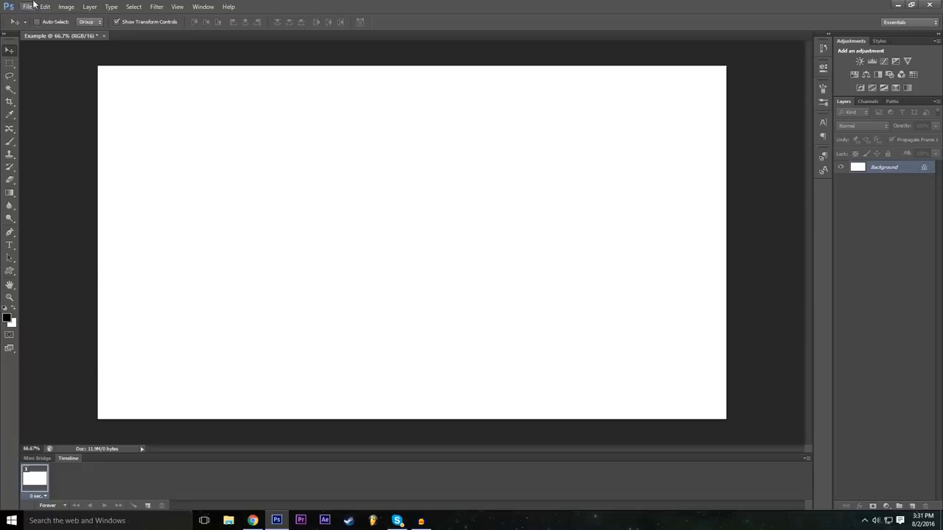
# Step forward through the history to restore the unlocked, red-labelled Background layer.
pyautogui.click(44, 7)
pyautogui.click(59, 27)
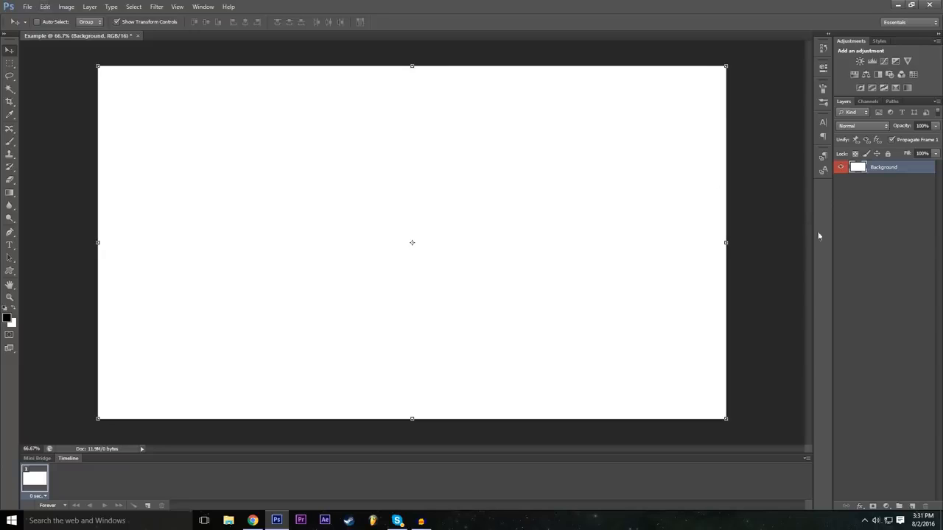
pyautogui.hotkey('ctrl', 'z')
pyautogui.click(45, 7)
pyautogui.click(53, 27)
pyautogui.click(45, 6)
pyautogui.click(45, 7)
# Paint two looping black strokes across the canvas with the Brush tool.
pyautogui.click(10, 142)
pyautogui.moveTo(225, 200)
pyautogui.mouseDown()
pyautogui.moveTo(395, 210)
pyautogui.moveTo(395, 297)
pyautogui.moveTo(565, 203)
pyautogui.mouseUp()
pyautogui.moveTo(519, 145)
pyautogui.mouseDown()
pyautogui.moveTo(471, 82)
pyautogui.moveTo(457, 201)
pyautogui.moveTo(183, 272)
pyautogui.mouseUp()
# Undo and redo the last brush stroke several times, and step backward to remove both strokes from the canvas.
pyautogui.hotkey('ctrl', 'z')
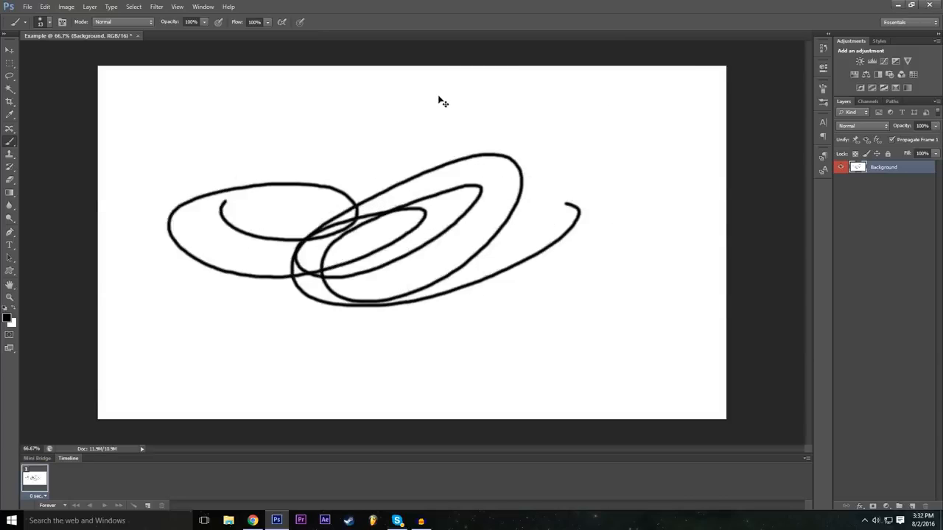
pyautogui.hotkey('ctrl', 'z')
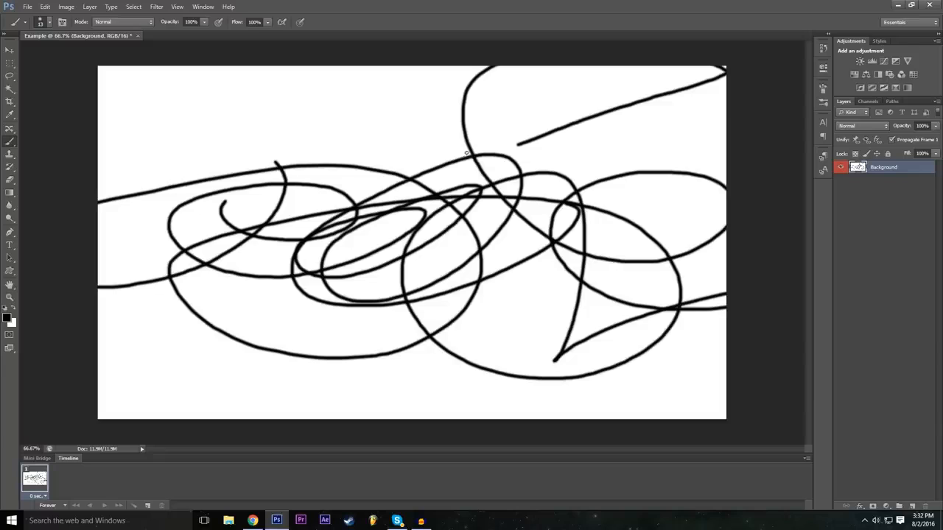
pyautogui.hotkey('ctrl', 'z')
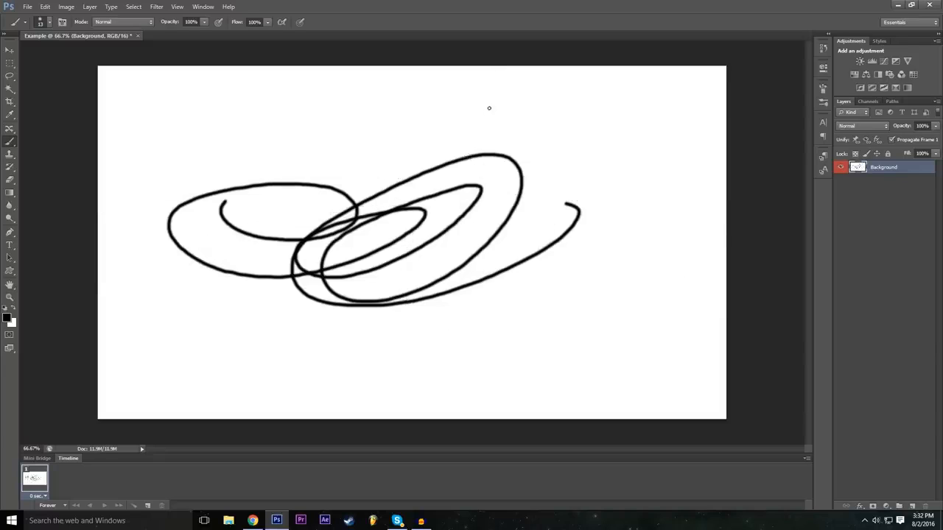
pyautogui.hotkey('ctrl', 'z')
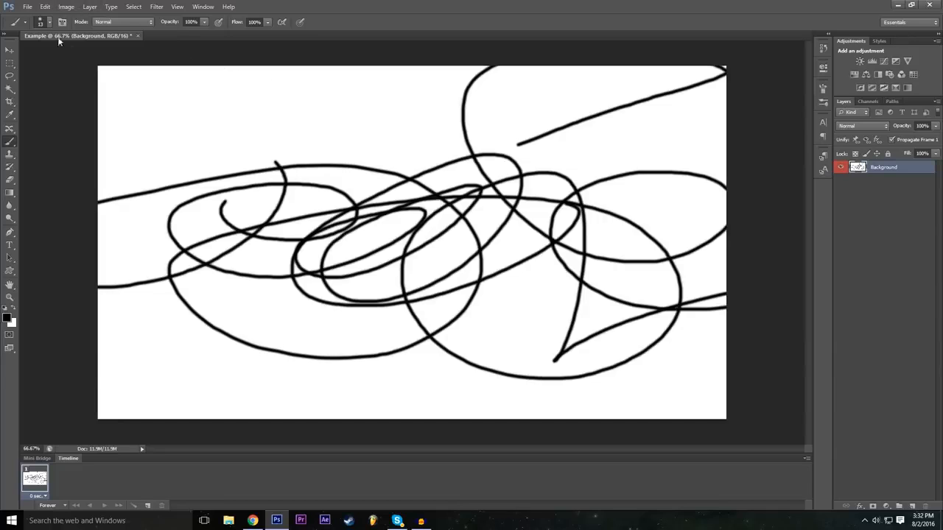
pyautogui.hotkey('ctrl', 'z')
pyautogui.click(46, 7)
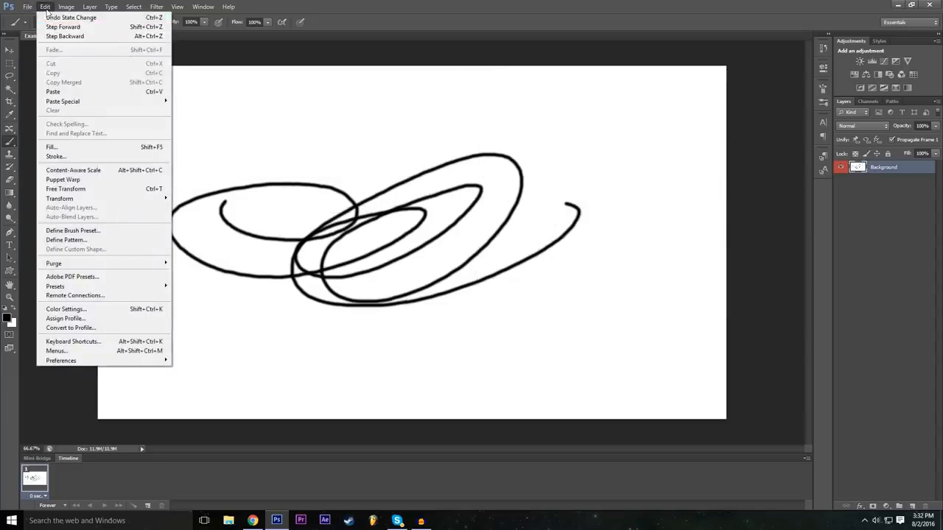
pyautogui.click(51, 39)
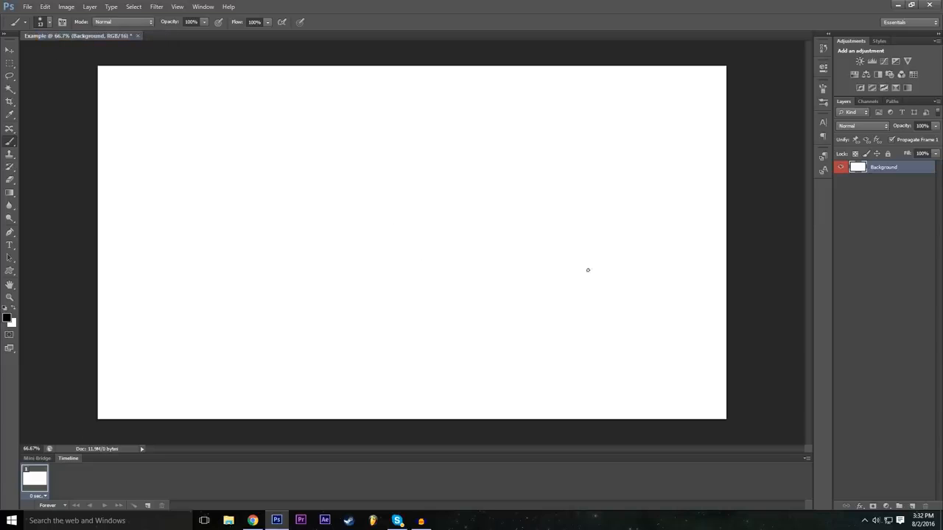
# Deselect all layers and try to move the canvas content with the Move tool.
pyautogui.click(10, 49)
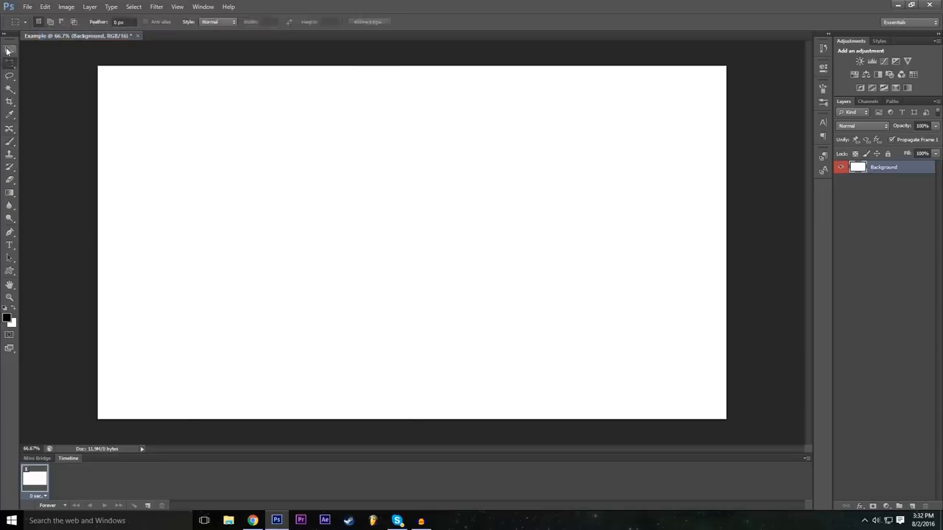
pyautogui.click(902, 203)
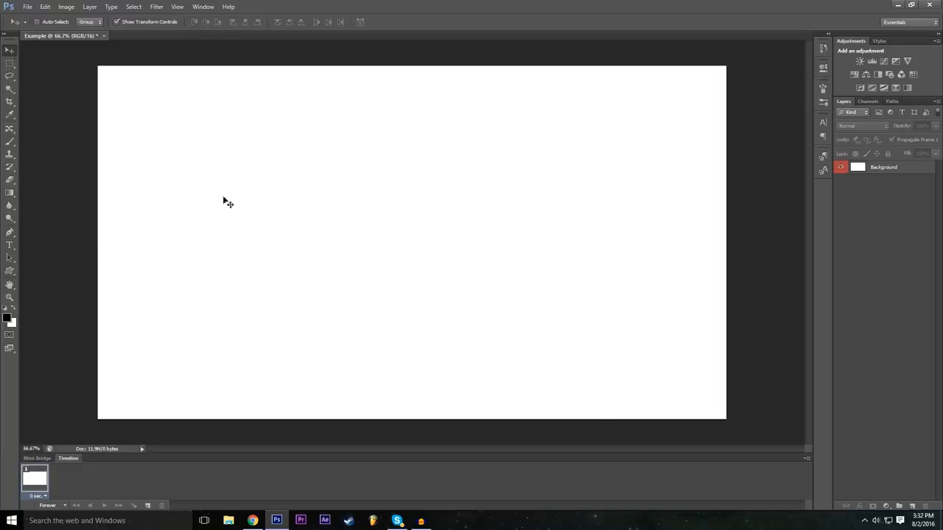
pyautogui.click(221, 138)
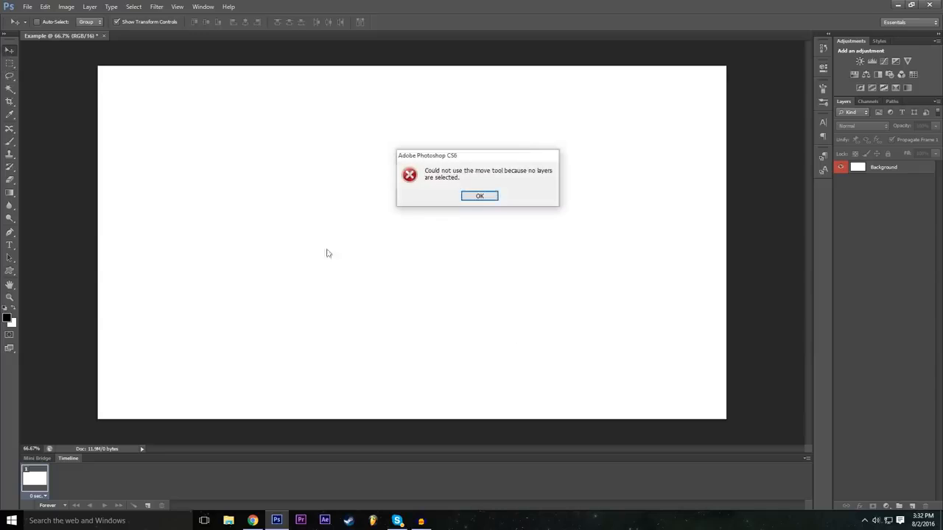
pyautogui.click(480, 196)
pyautogui.click(567, 220)
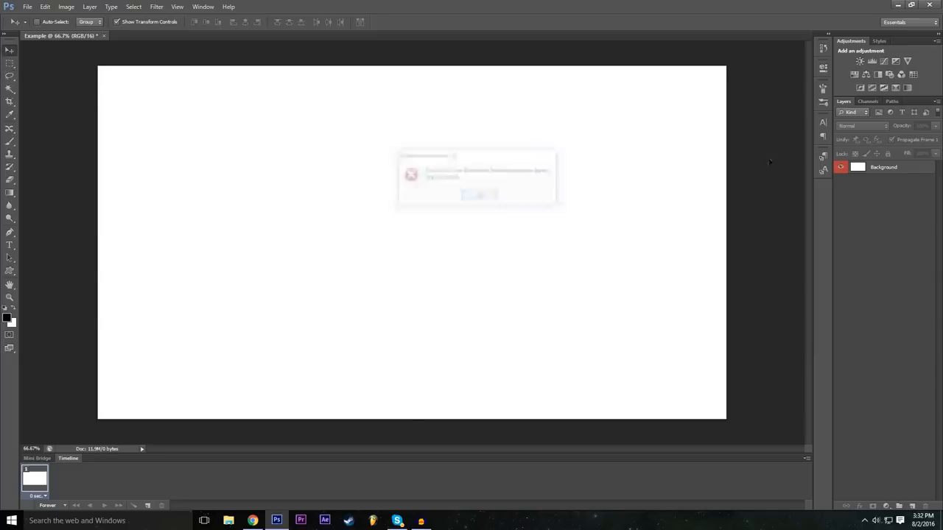
pyautogui.press('Return')
# Select the Background layer, move it slightly down and right, and undo the move.
pyautogui.click(884, 168)
pyautogui.moveTo(431, 207)
pyautogui.mouseDown()
pyautogui.moveTo(329, 218)
pyautogui.moveTo(508, 233)
pyautogui.moveTo(421, 219)
pyautogui.moveTo(440, 214)
pyautogui.mouseUp()
pyautogui.click(45, 6)
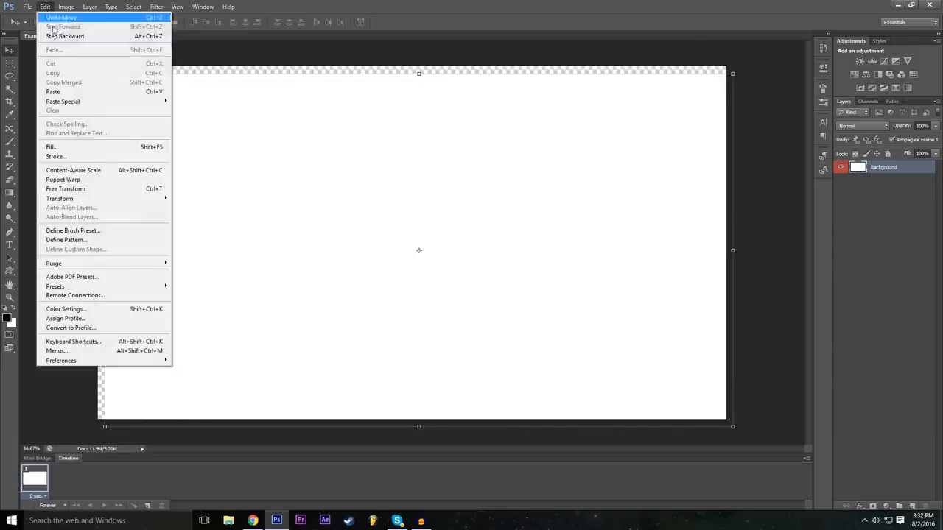
pyautogui.click(66, 13)
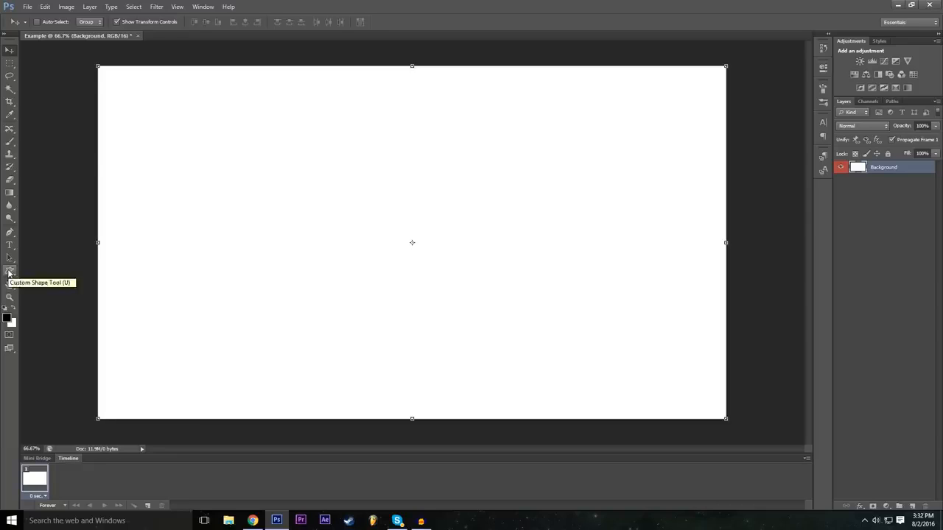
# Draw a rectangle shape about 665 × 365 px in the upper-left part of the canvas with the Rectangle tool.
pyautogui.click(9, 272)
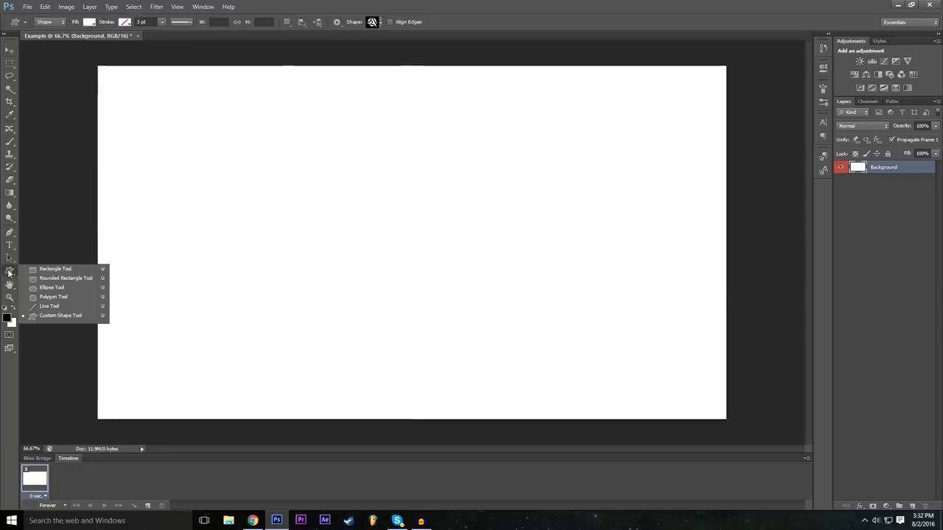
pyautogui.click(75, 270)
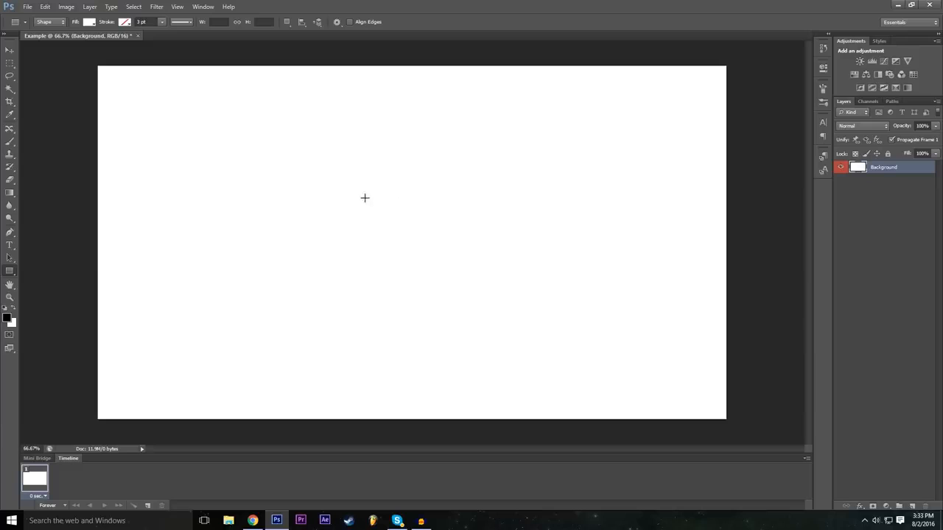
pyautogui.moveTo(172, 143); pyautogui.dragTo(390, 263)
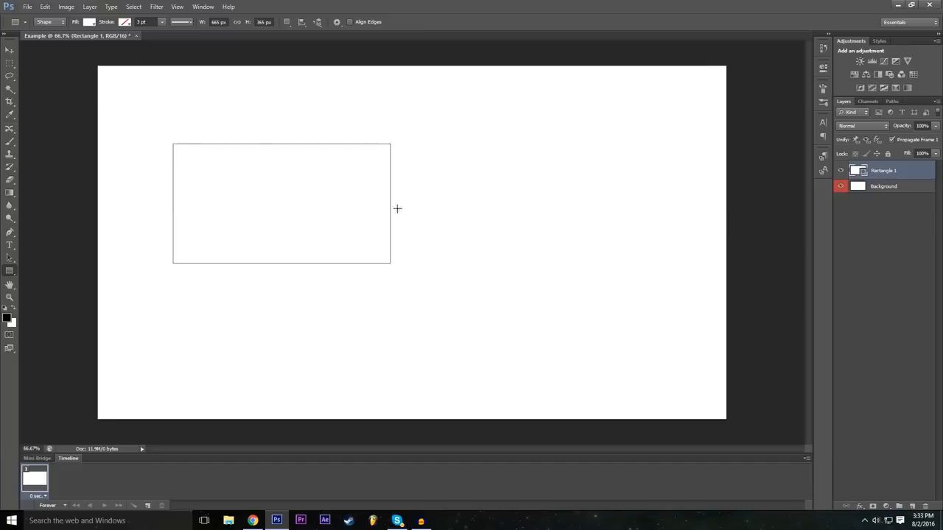
# Reselect the rectangle's layer, try black, grey and red fill colors, and settle on a near-black grey fill.
pyautogui.click(886, 186)
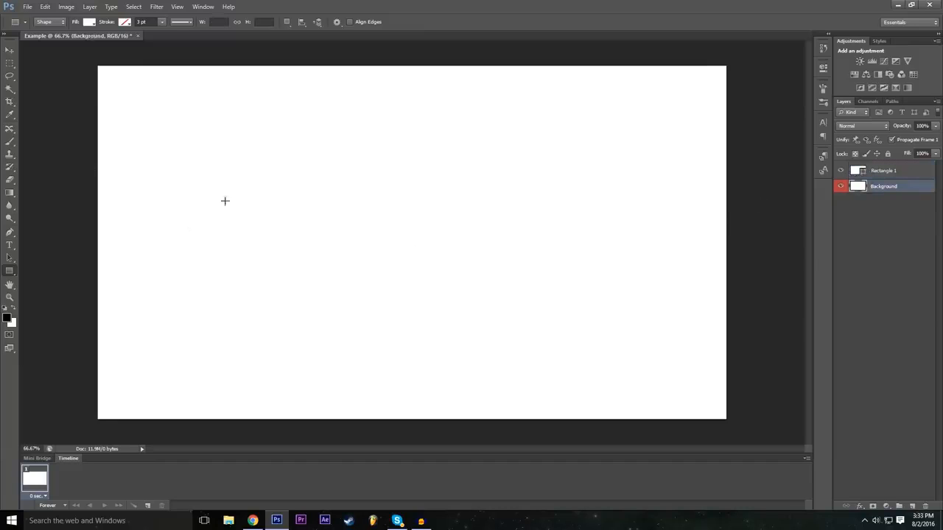
pyautogui.click(892, 173)
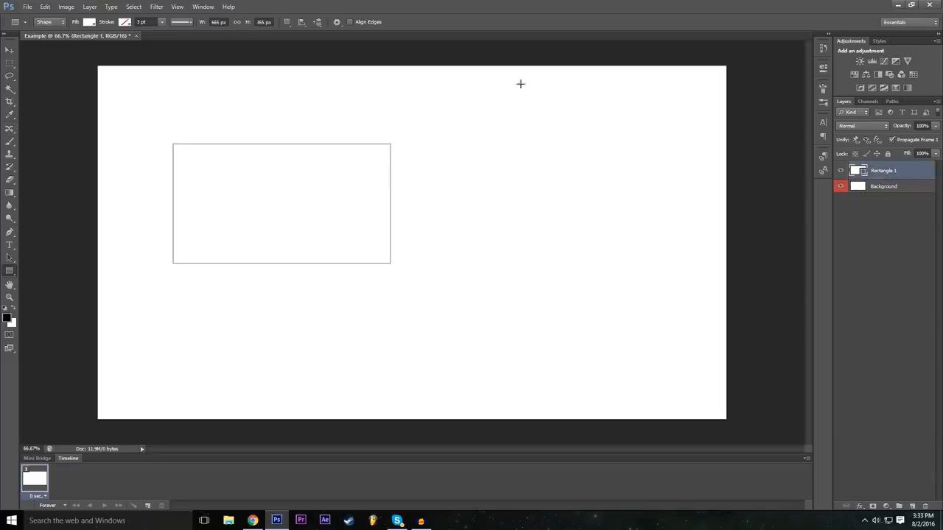
pyautogui.click(89, 22)
pyautogui.click(111, 80)
pyautogui.click(130, 81)
pyautogui.click(129, 83)
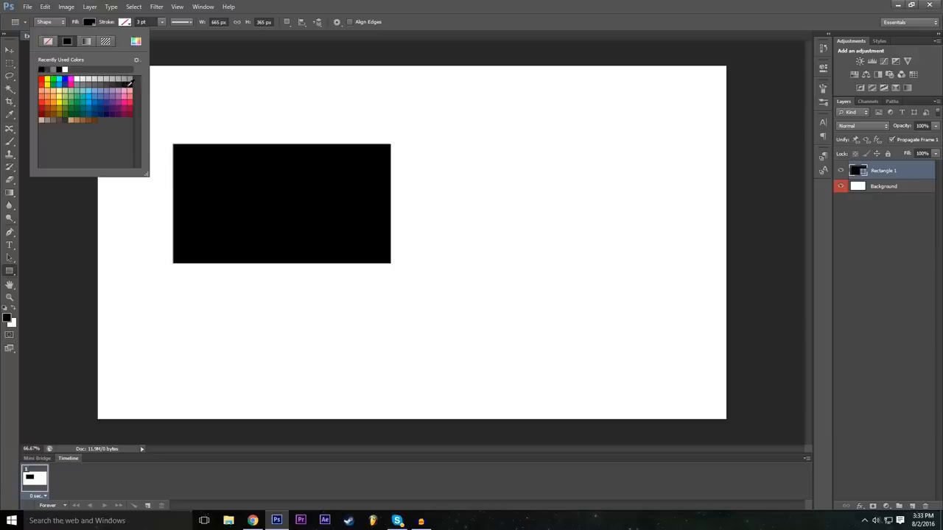
pyautogui.click(116, 79)
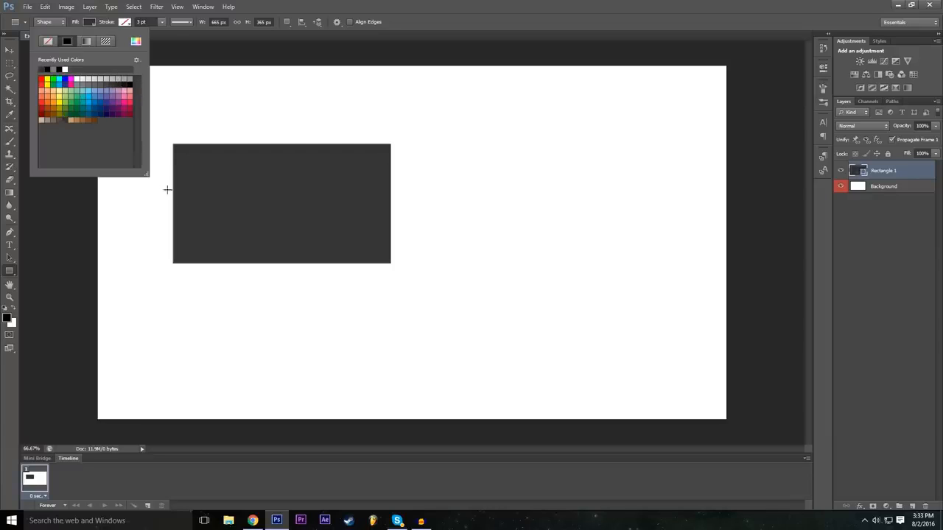
pyautogui.click(42, 104)
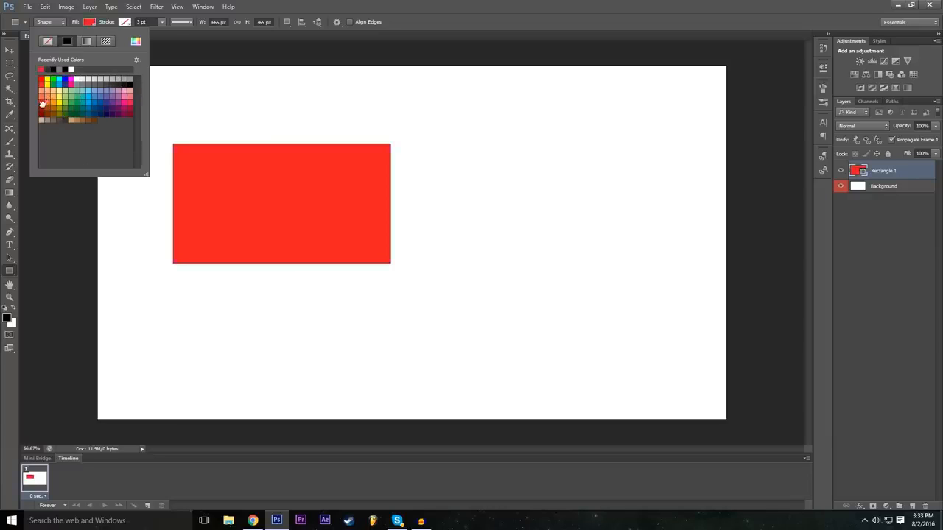
pyautogui.click(41, 110)
pyautogui.click(42, 103)
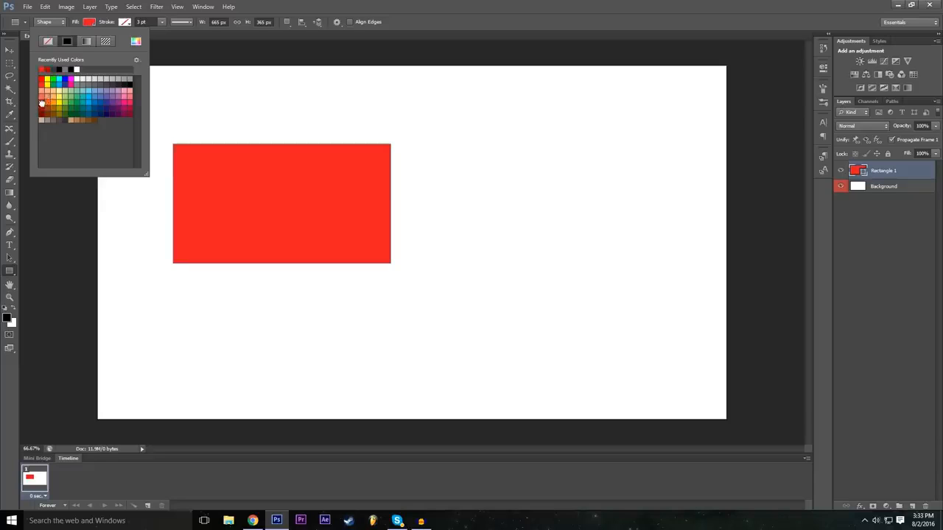
pyautogui.click(123, 83)
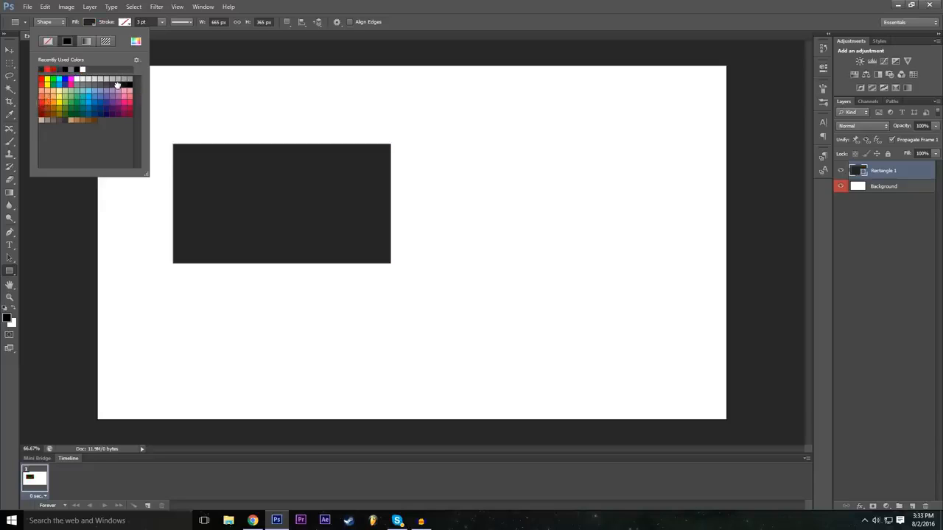
pyautogui.click(641, 4)
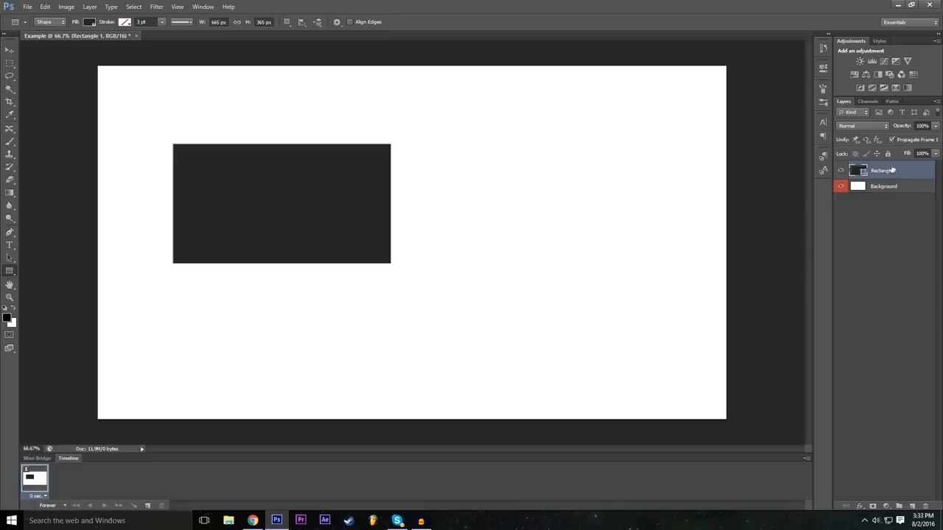
# Move the dark rectangle around the canvas with the Move tool and leave it near the center.
pyautogui.click(10, 49)
pyautogui.moveTo(296, 192); pyautogui.dragTo(407, 240)
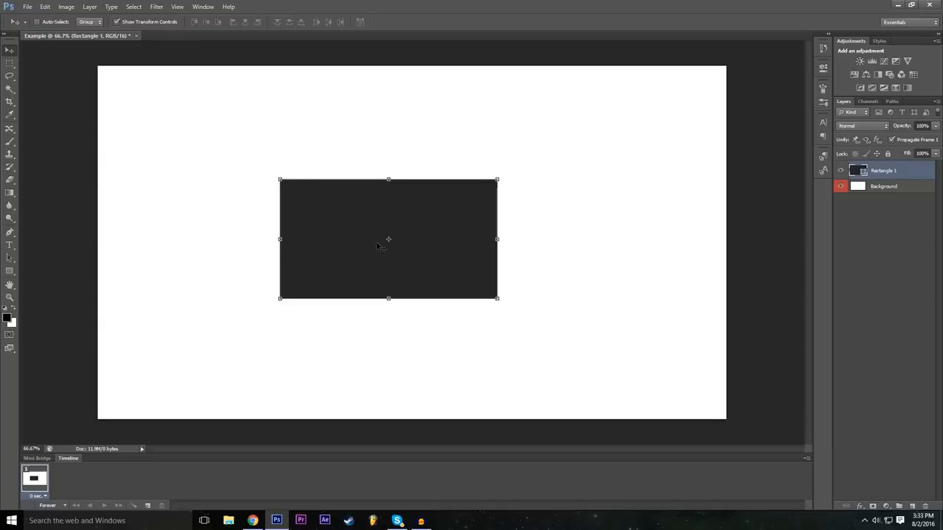
pyautogui.moveTo(377, 252); pyautogui.dragTo(392, 182)
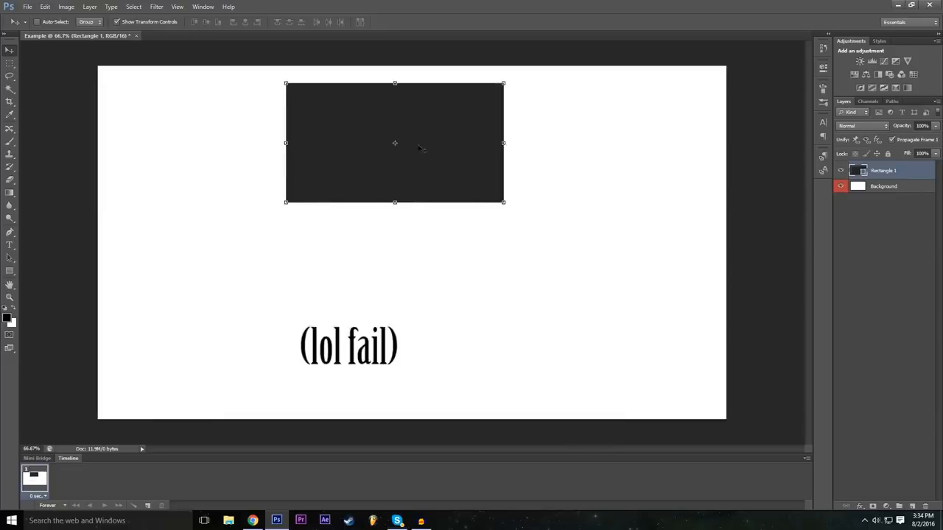
pyautogui.moveTo(411, 142); pyautogui.dragTo(424, 257)
pyautogui.moveTo(436, 284); pyautogui.dragTo(457, 370)
pyautogui.moveTo(475, 302); pyautogui.dragTo(528, 320)
pyautogui.moveTo(462, 342); pyautogui.dragTo(395, 267)
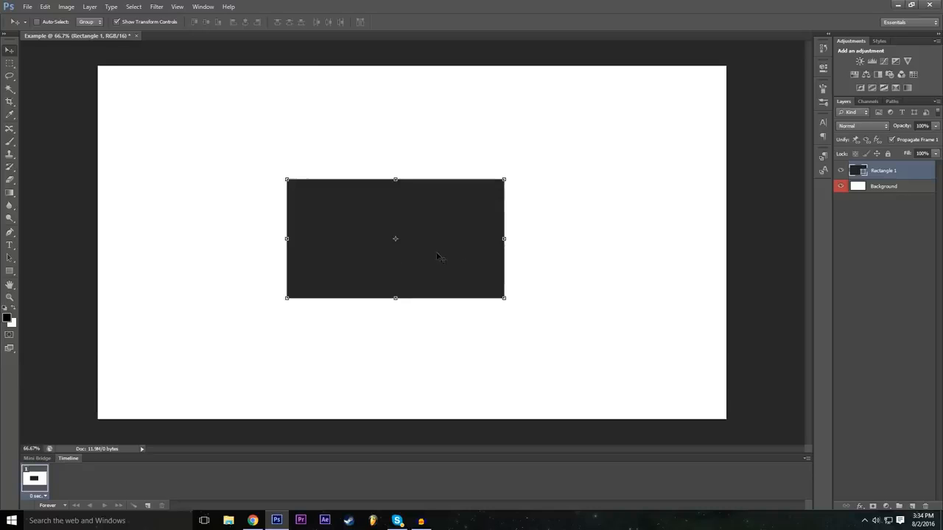
# Start a Free Transform on the rectangle, tilt it about 16.6° counterclockwise, and set its rotation angle to 0°.
pyautogui.hotkey('ctrl', 't')
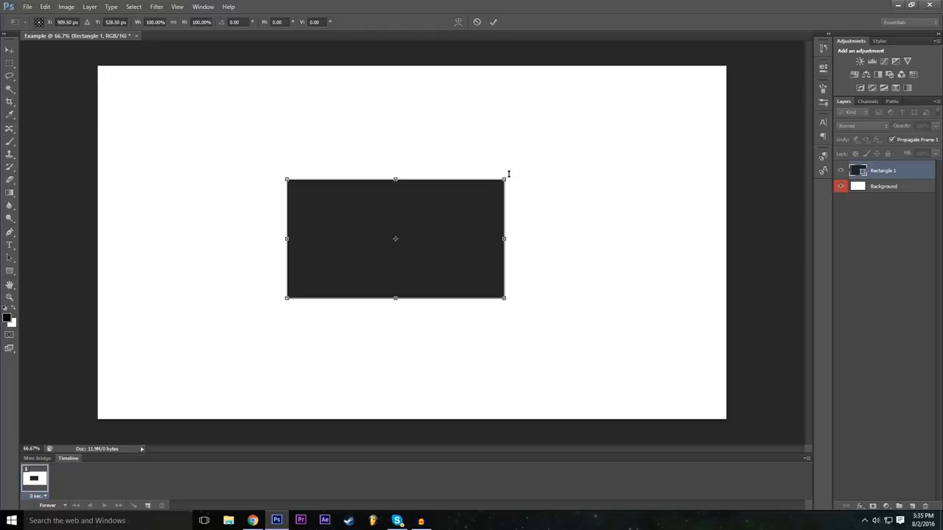
pyautogui.moveTo(509, 171); pyautogui.dragTo(516, 126)
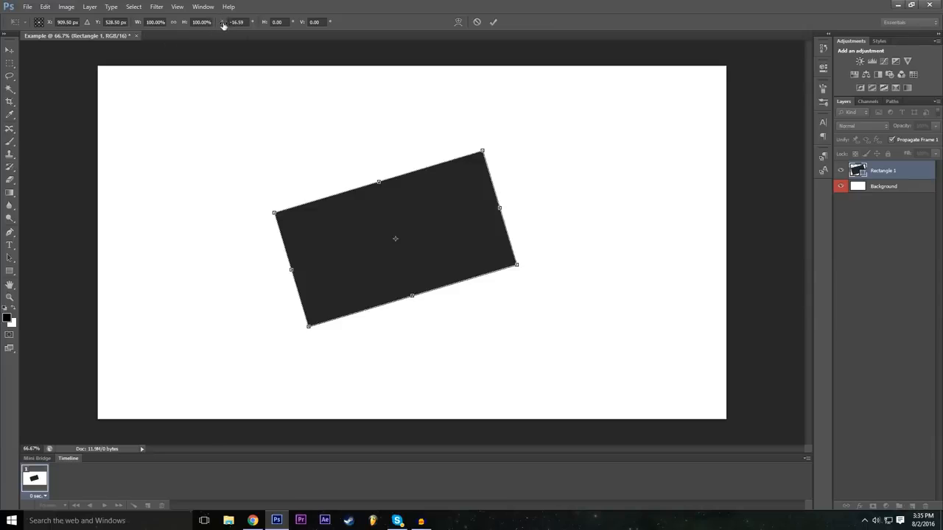
pyautogui.moveTo(223, 25); pyautogui.dragTo(267, 51)
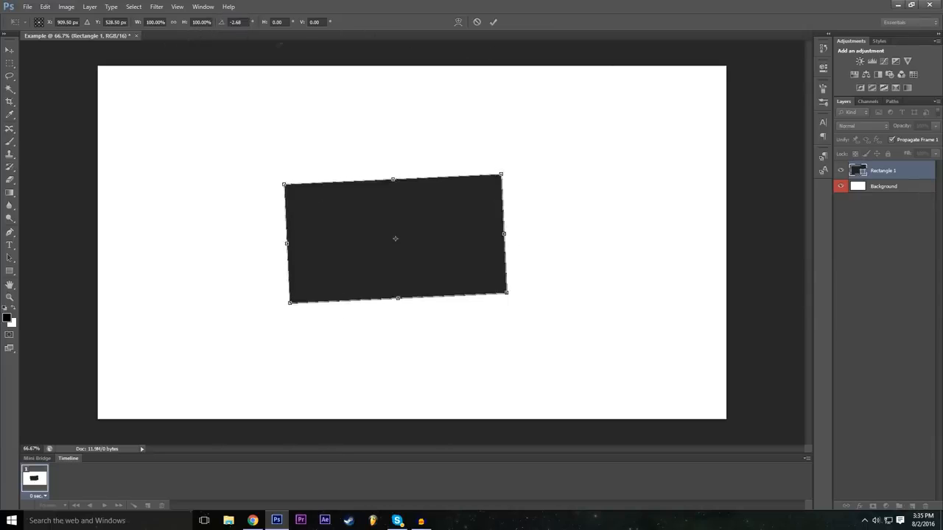
pyautogui.click(226, 23)
pyautogui.write('0')
pyautogui.press('Return')
# Try small rotations of the rectangle, including about 5.4° clockwise, and reset its rotation angle to 0°.
pyautogui.moveTo(525, 159)
pyautogui.mouseDown()
pyautogui.moveTo(542, 181)
pyautogui.moveTo(524, 157)
pyautogui.mouseUp()
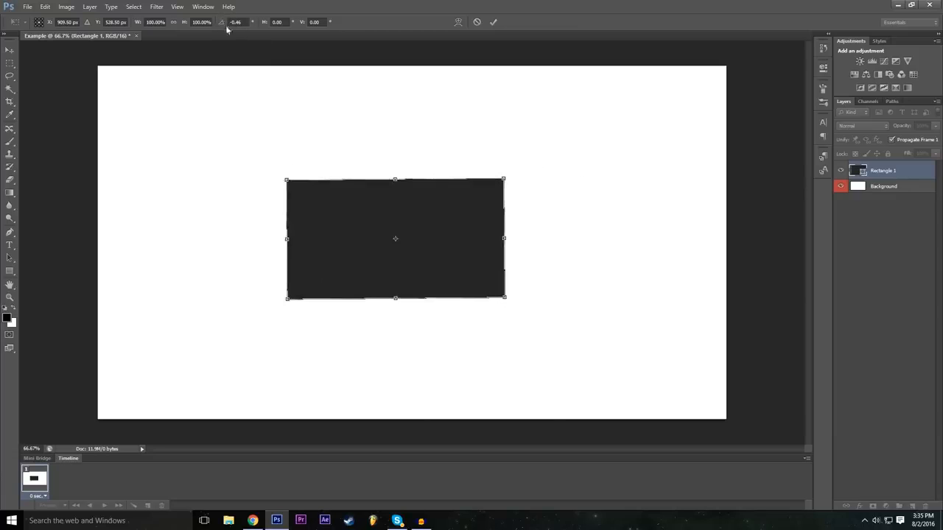
pyautogui.moveTo(225, 27); pyautogui.dragTo(512, 106)
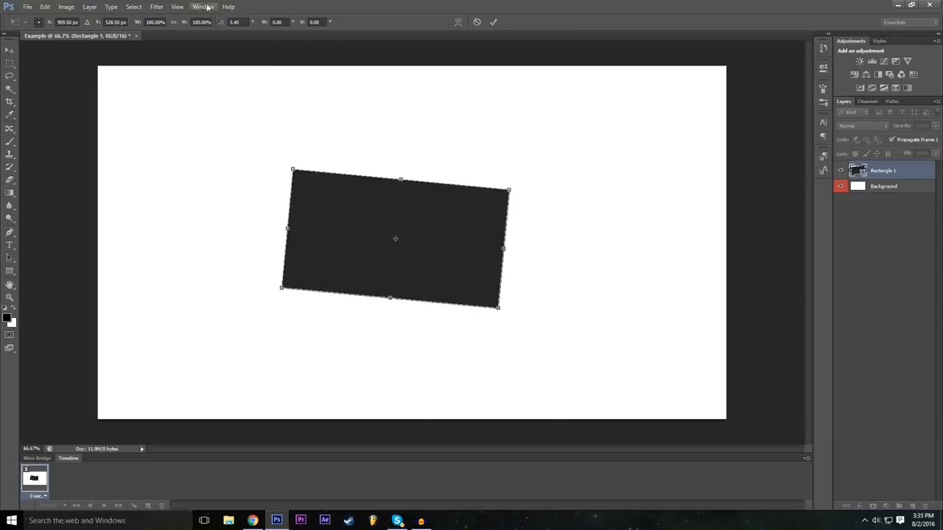
pyautogui.moveTo(227, 28); pyautogui.dragTo(15, 117)
pyautogui.click(237, 20)
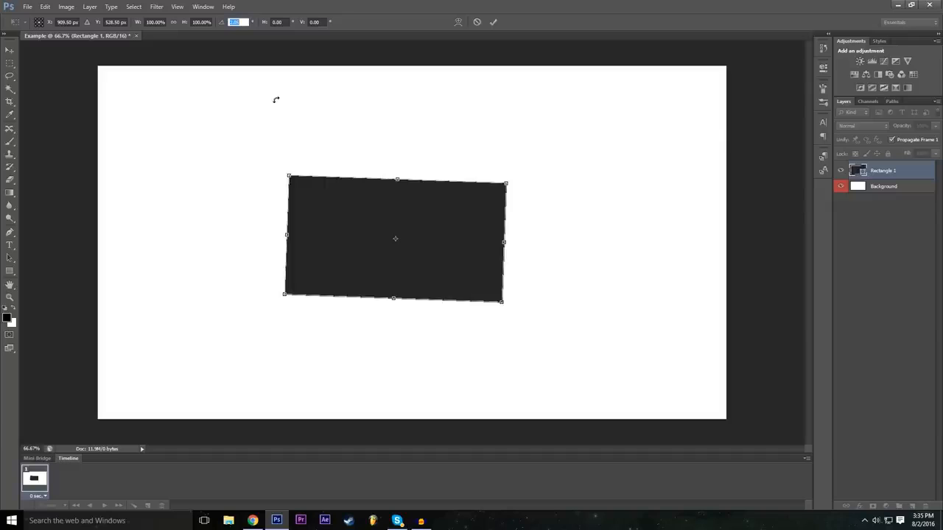
pyautogui.write('0')
pyautogui.press('Return')
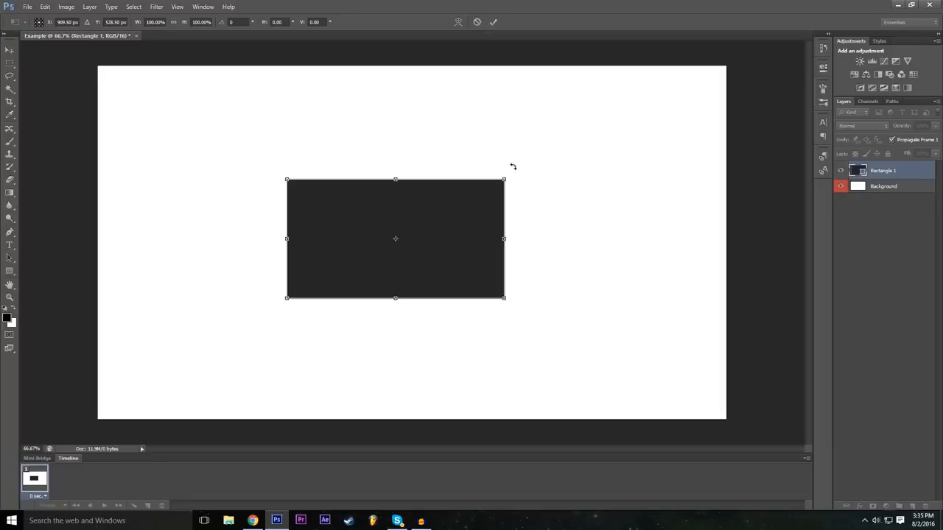
# Try rotating the rectangle about 49° clockwise and stretching it to about 137% width and 212% height, and cancel the transform.
pyautogui.moveTo(513, 167); pyautogui.dragTo(519, 382)
pyautogui.moveTo(467, 232); pyautogui.dragTo(531, 177)
pyautogui.moveTo(377, 308); pyautogui.dragTo(337, 341)
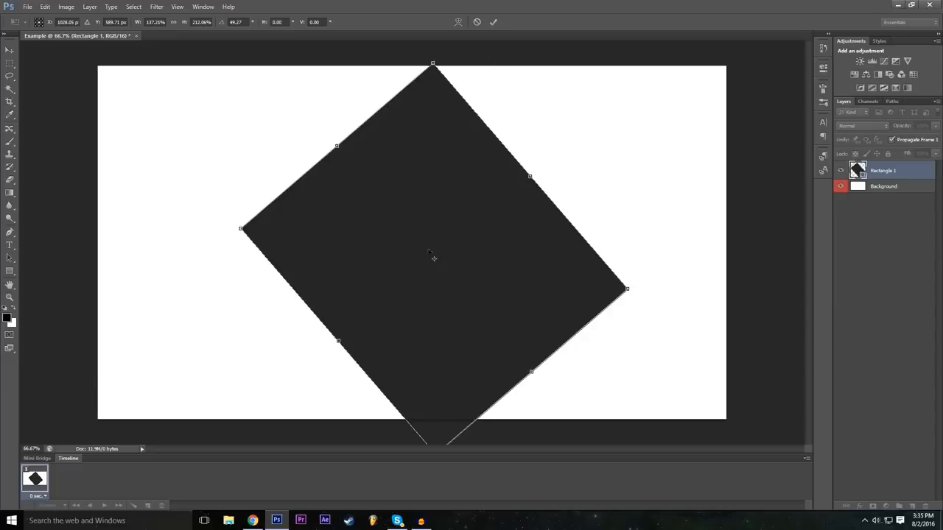
pyautogui.click(477, 22)
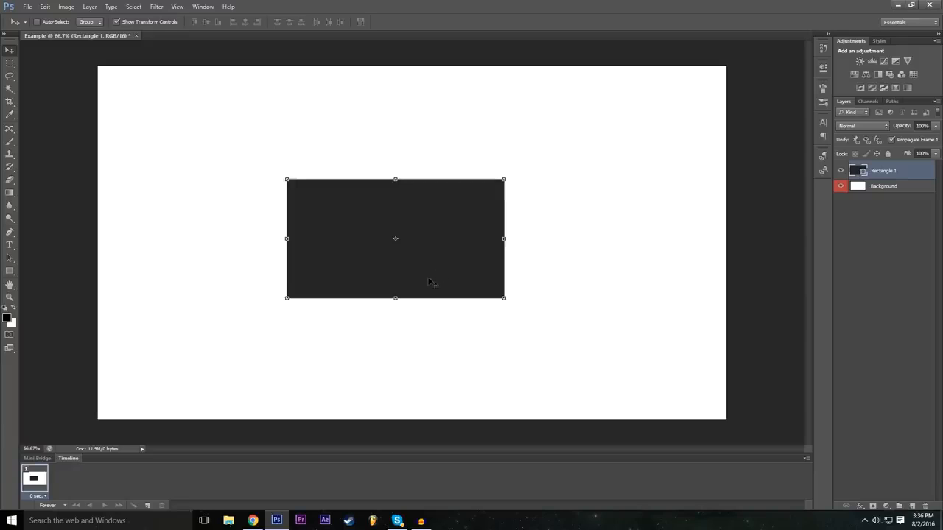
# Free Transform the rectangle: pull its right edge slightly outward, set its width and height scale to 200%, and apply.
pyautogui.hotkey('ctrl', 't')
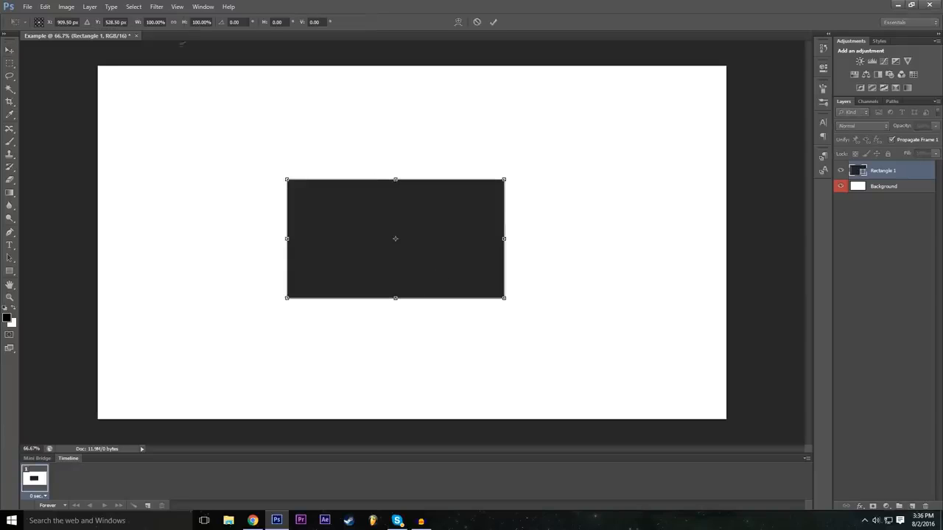
pyautogui.click(155, 22)
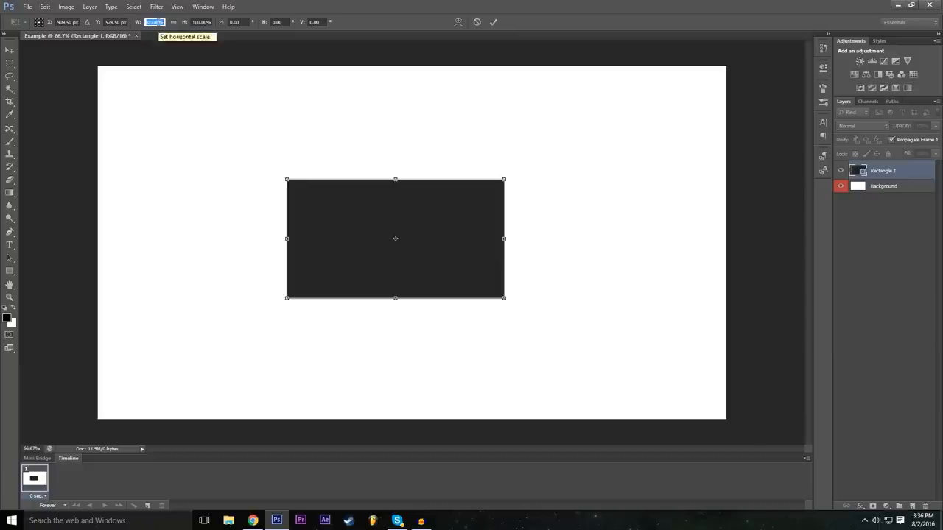
pyautogui.moveTo(504, 238); pyautogui.dragTo(543, 239)
pyautogui.click(156, 22)
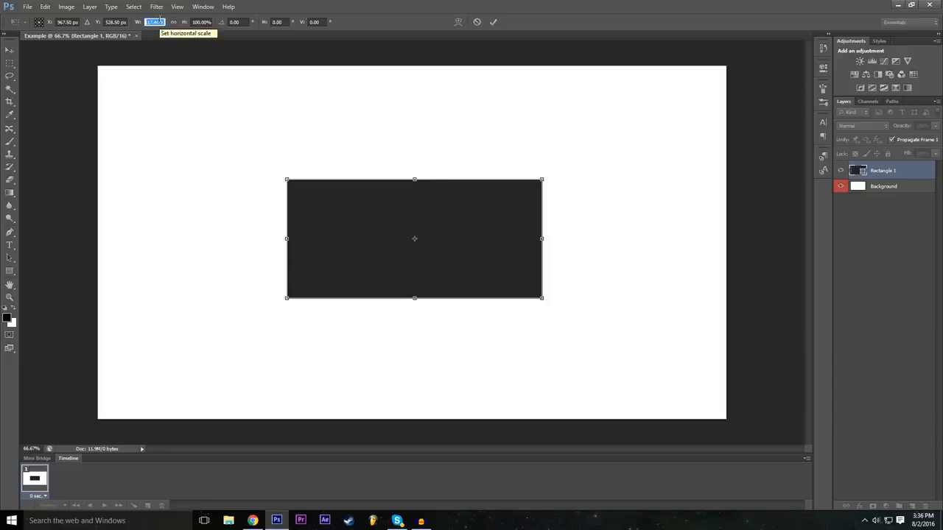
pyautogui.write('200')
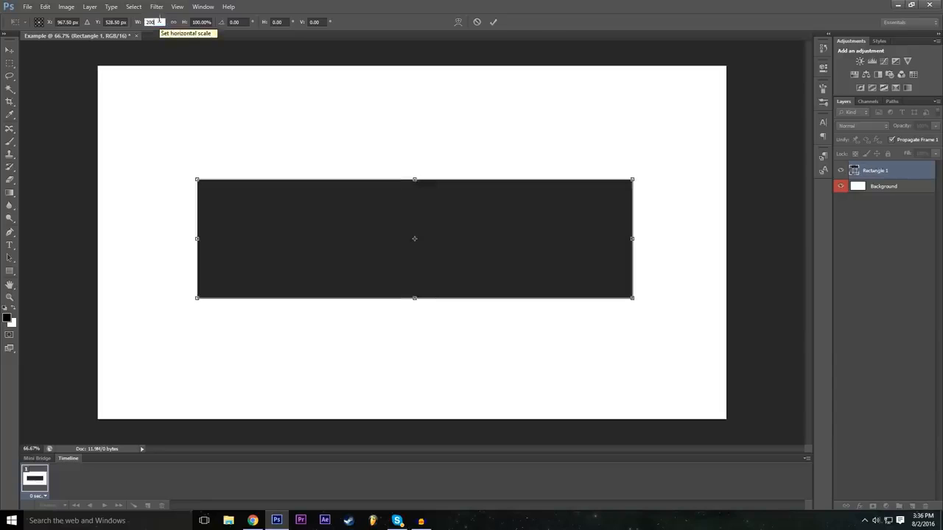
pyautogui.click(202, 22)
pyautogui.write('200')
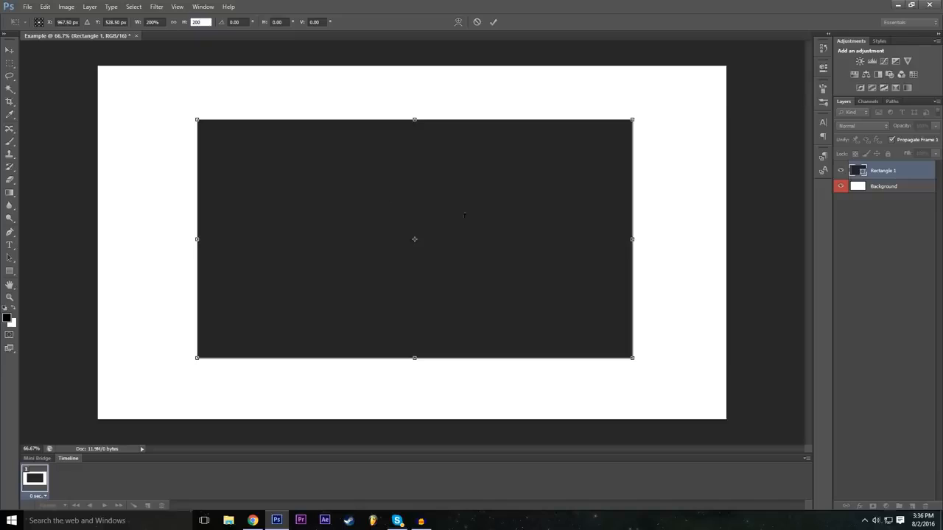
pyautogui.click(494, 21)
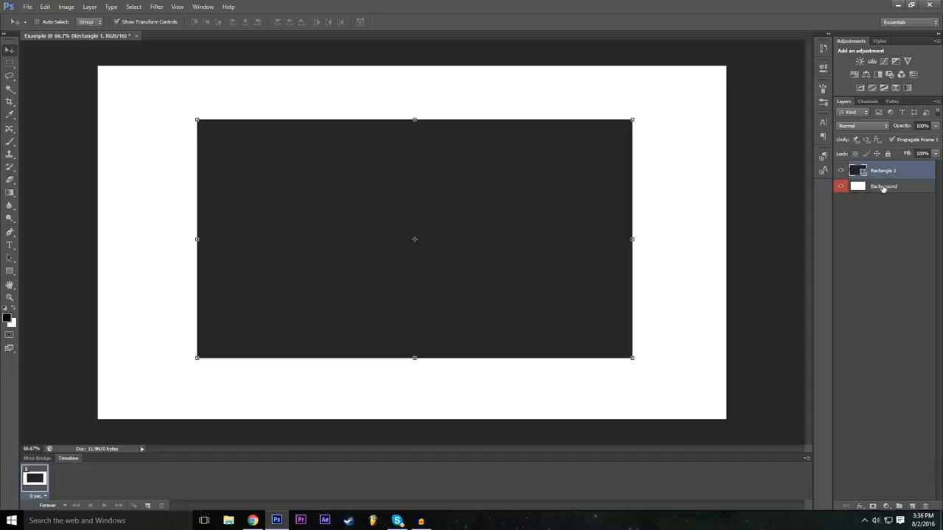
# Try shrinking the Background layer from its upper edge to about 89% height, and cancel the transform.
pyautogui.click(883, 187)
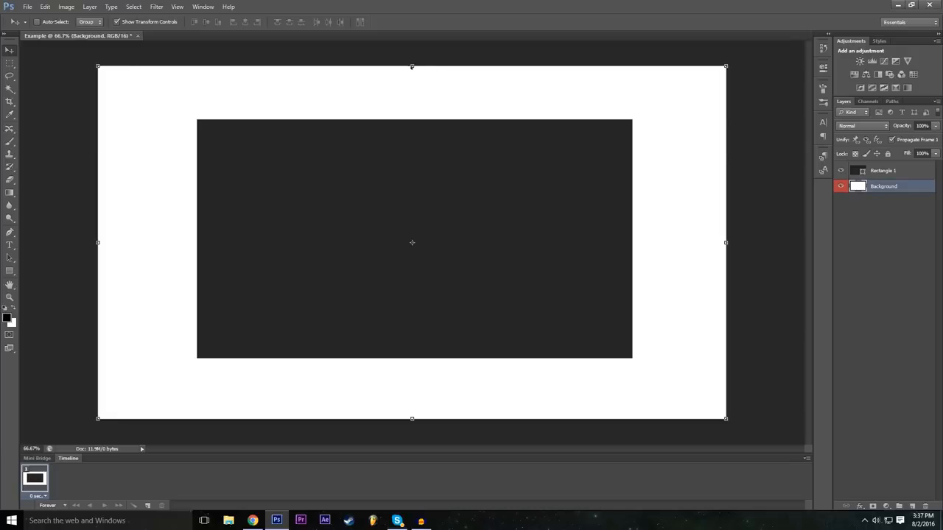
pyautogui.moveTo(411, 67); pyautogui.dragTo(411, 104)
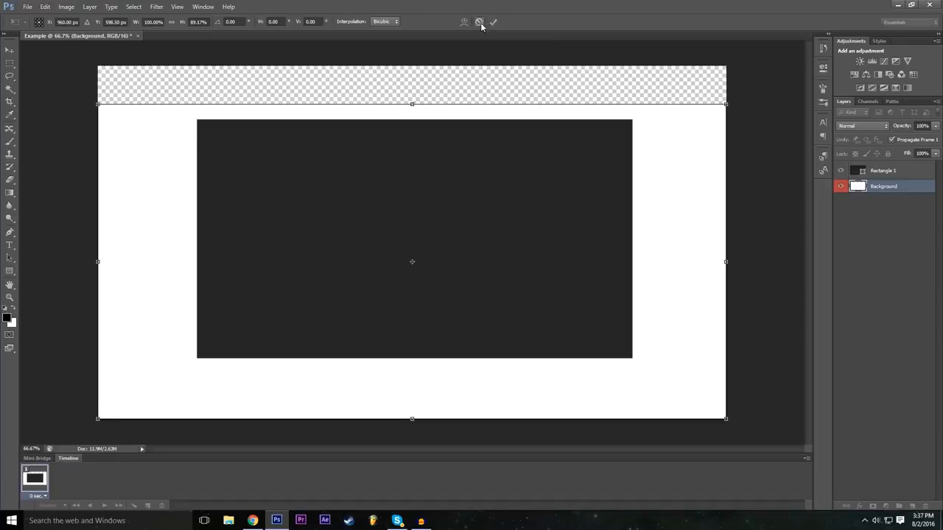
pyautogui.click(480, 22)
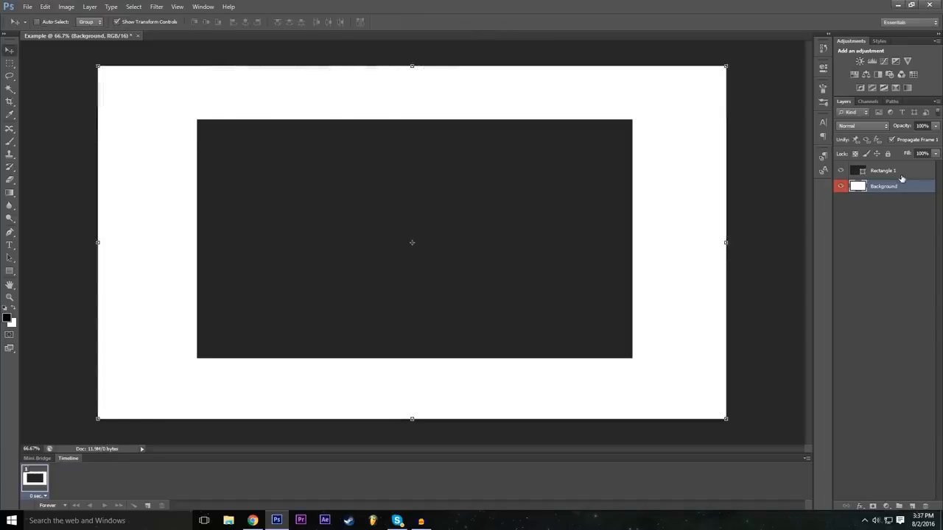
# Alternate the layer selection between Rectangle 1 and Background, including deselecting both layers.
pyautogui.click(901, 175)
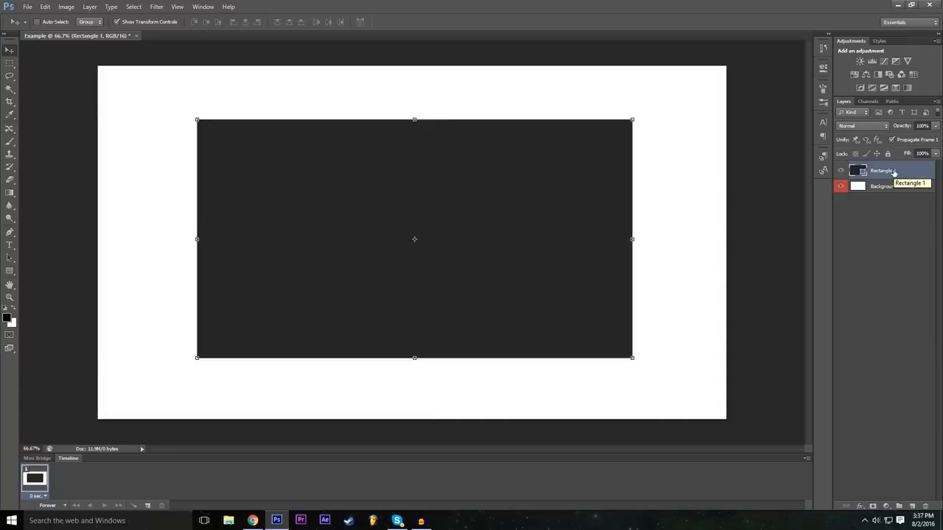
pyautogui.moveTo(869, 188); pyautogui.dragTo(892, 166)
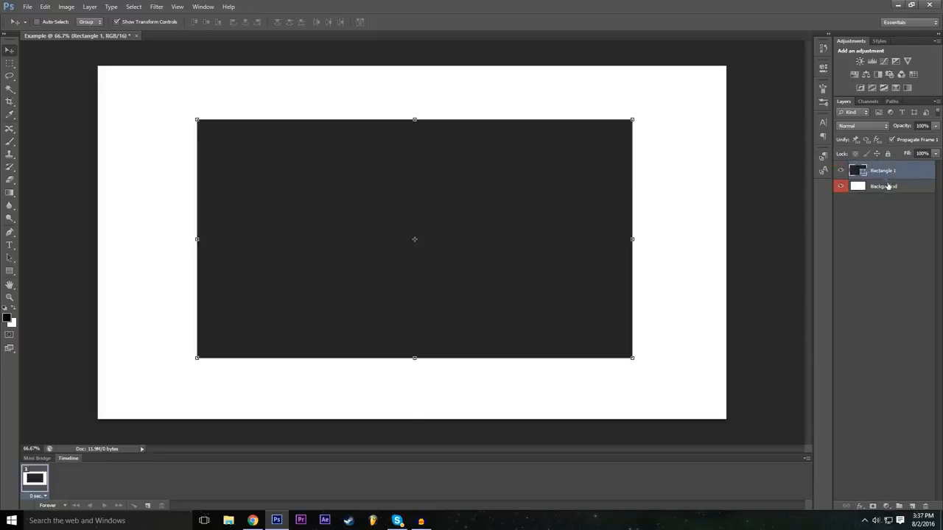
pyautogui.click(884, 187)
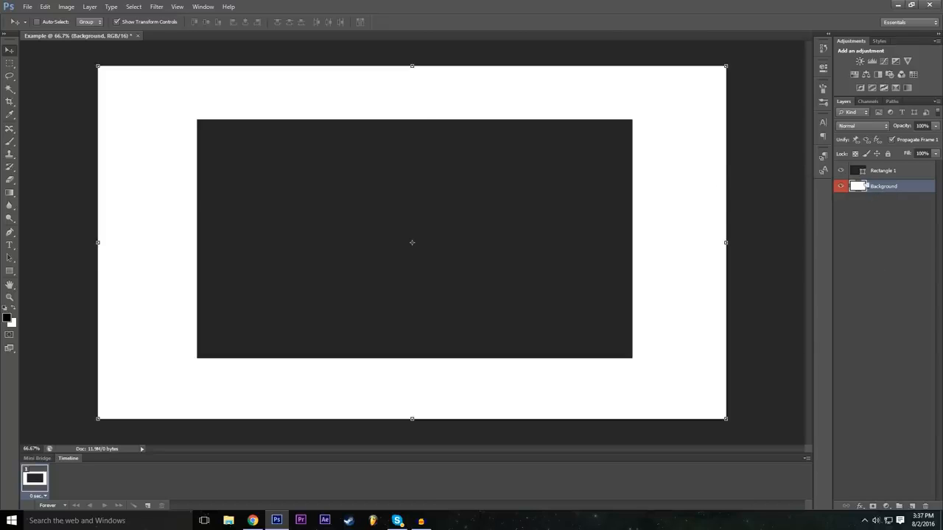
pyautogui.moveTo(885, 188)
pyautogui.mouseDown()
pyautogui.moveTo(889, 171)
pyautogui.moveTo(896, 193)
pyautogui.mouseUp()
pyautogui.click(881, 172)
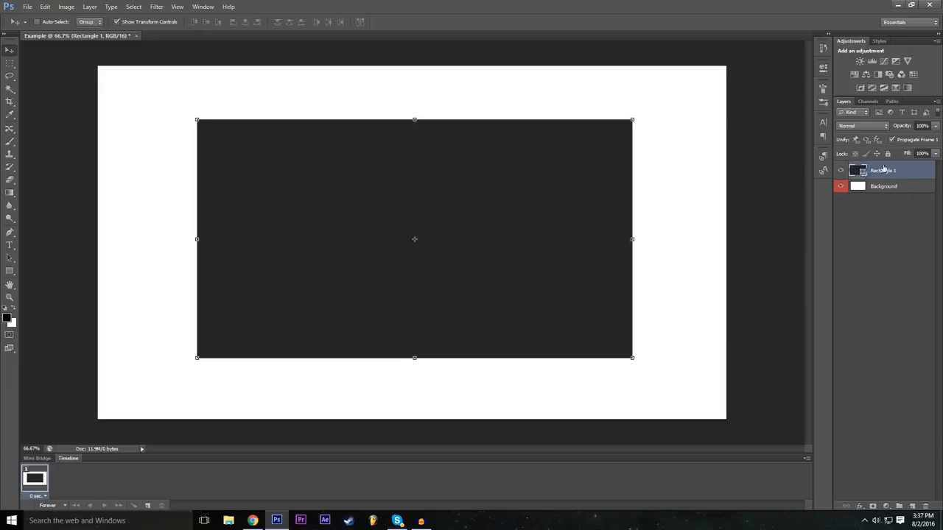
pyautogui.click(894, 203)
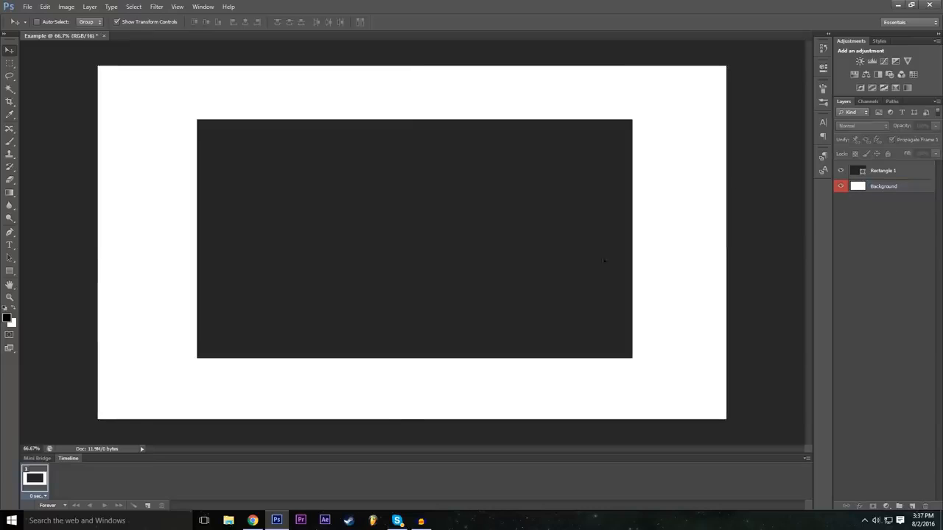
pyautogui.click(876, 189)
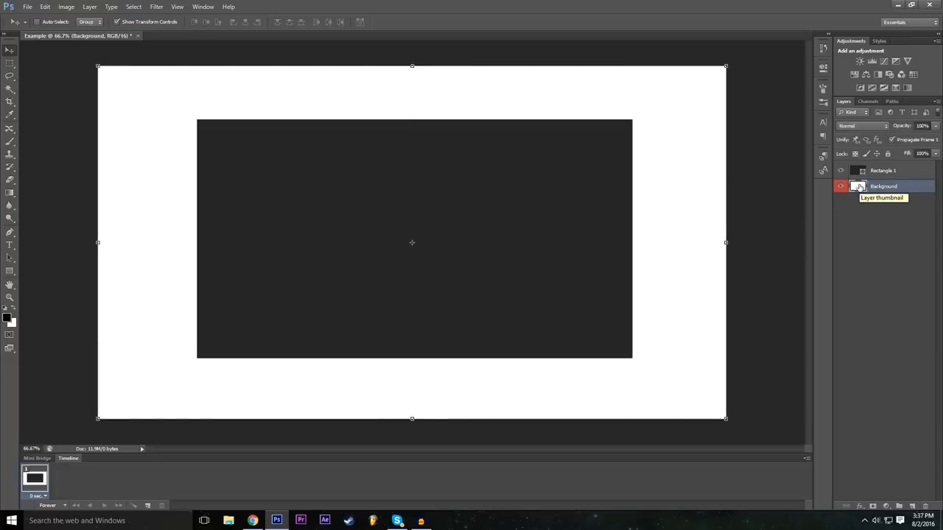
# Add a Drop Shadow layer style to Rectangle 1 with 23% spread and a larger shadow size.
pyautogui.click(867, 175)
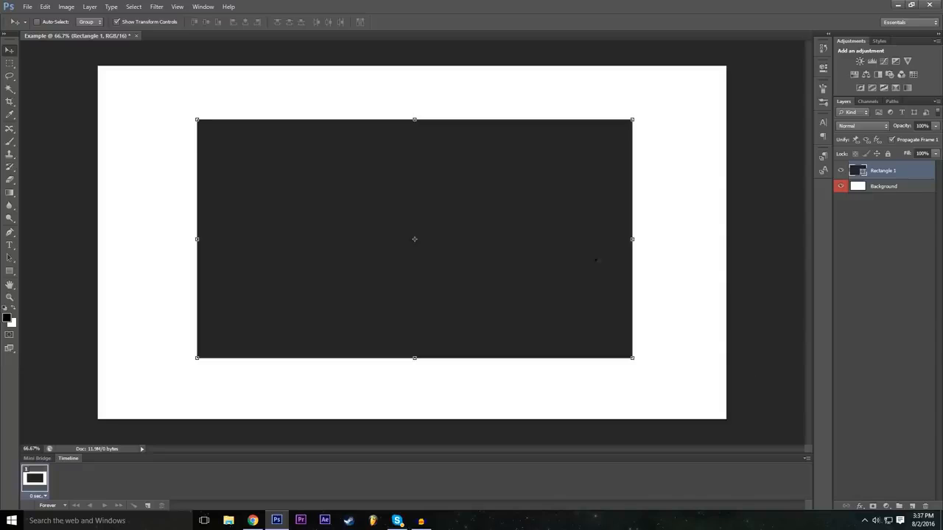
pyautogui.click(861, 510)
pyautogui.click(866, 389)
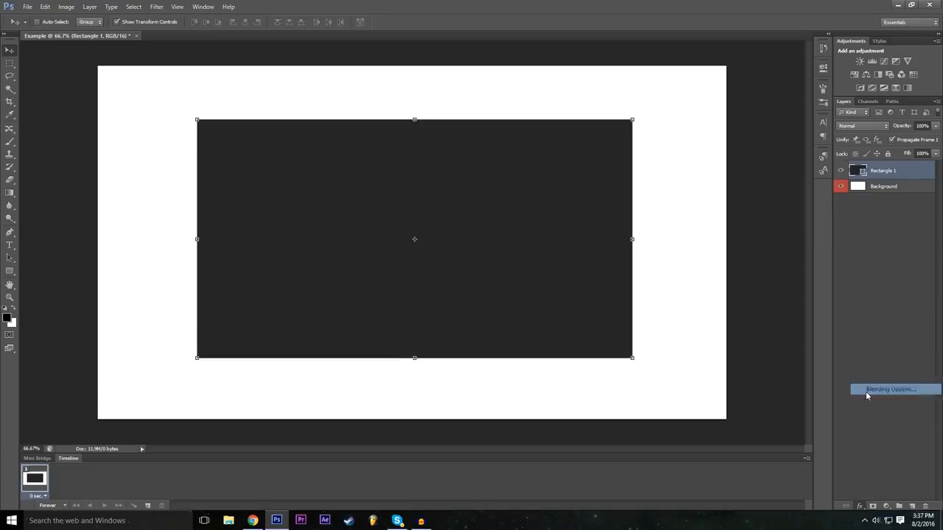
pyautogui.moveTo(318, 162); pyautogui.dragTo(858, 224)
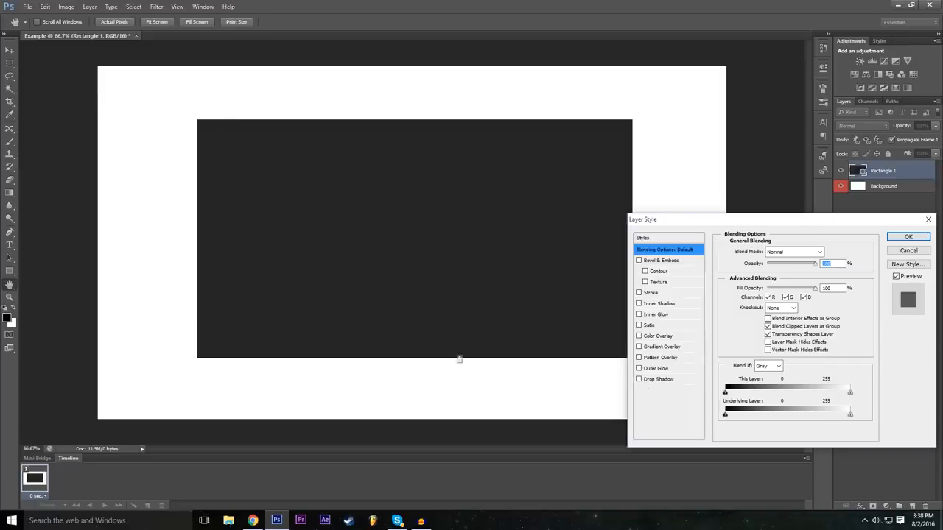
pyautogui.click(658, 379)
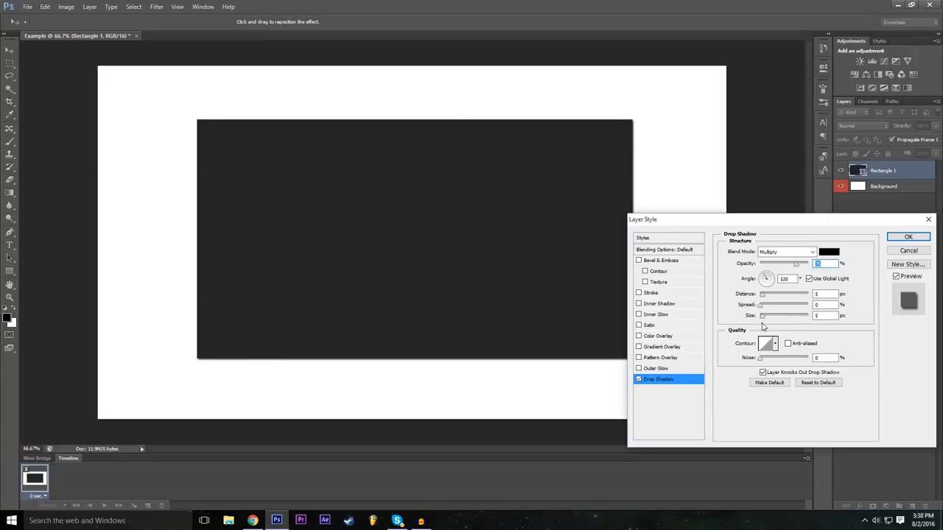
pyautogui.moveTo(764, 318)
pyautogui.mouseDown()
pyautogui.moveTo(781, 316)
pyautogui.moveTo(767, 309)
pyautogui.moveTo(821, 308)
pyautogui.moveTo(759, 314)
pyautogui.moveTo(793, 318)
pyautogui.moveTo(772, 322)
pyautogui.mouseUp()
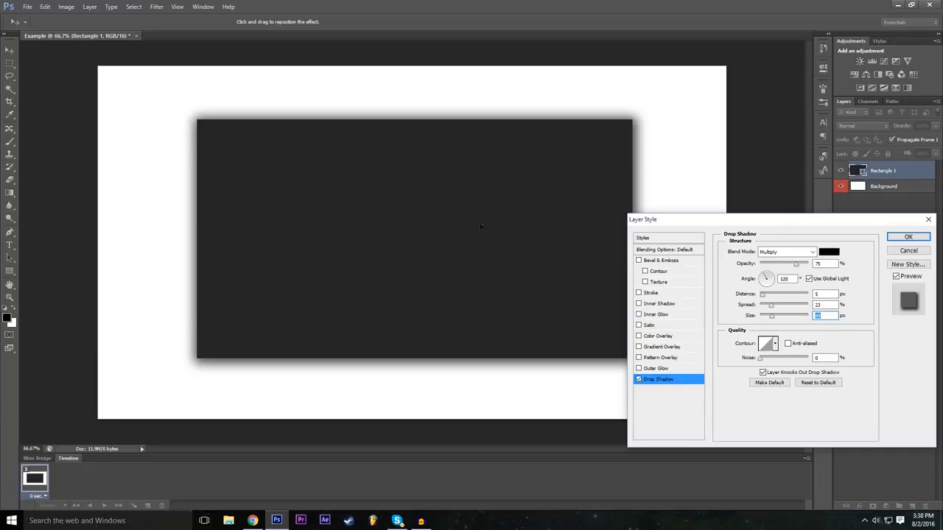
# Add a Stroke effect to the rectangle and set its color to pure red with an R value of 255.
pyautogui.moveTo(721, 221)
pyautogui.mouseDown()
pyautogui.moveTo(755, 222)
pyautogui.moveTo(721, 193)
pyautogui.moveTo(727, 217)
pyautogui.mouseUp()
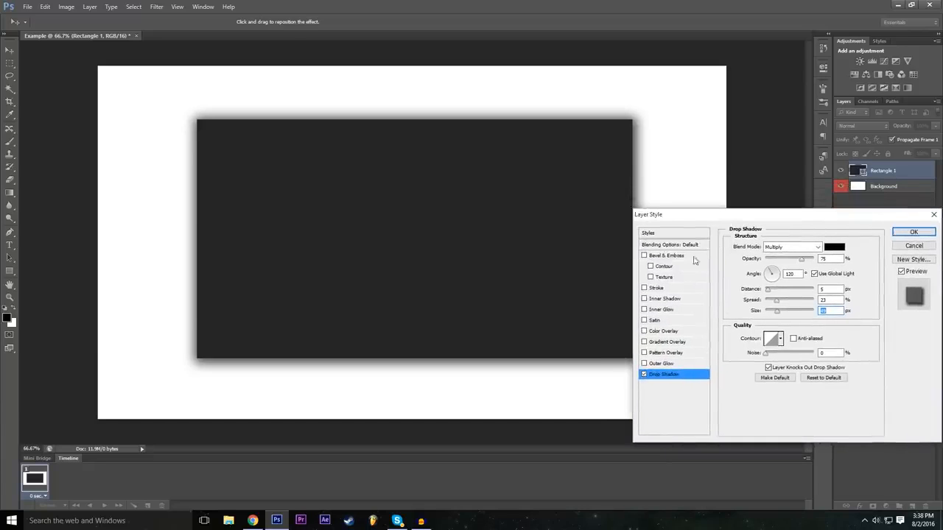
pyautogui.click(644, 288)
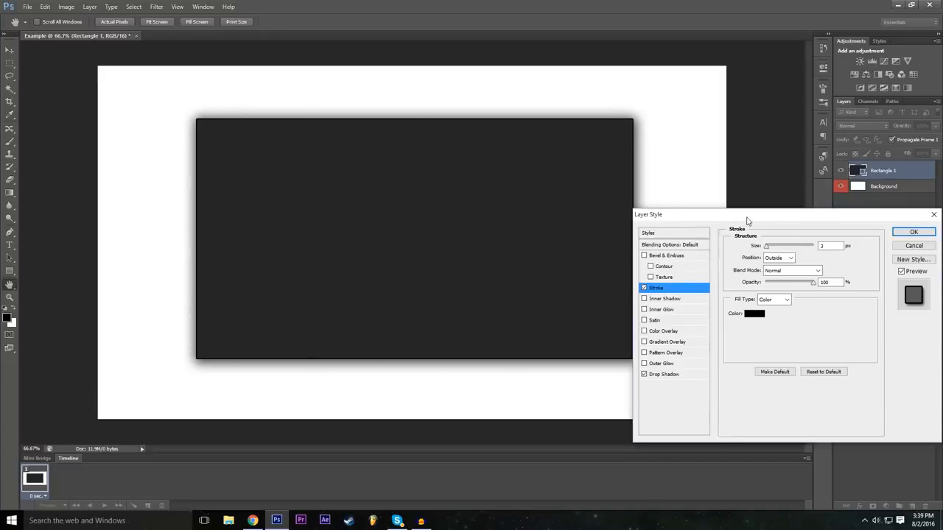
pyautogui.moveTo(747, 221); pyautogui.dragTo(739, 221)
pyautogui.click(746, 313)
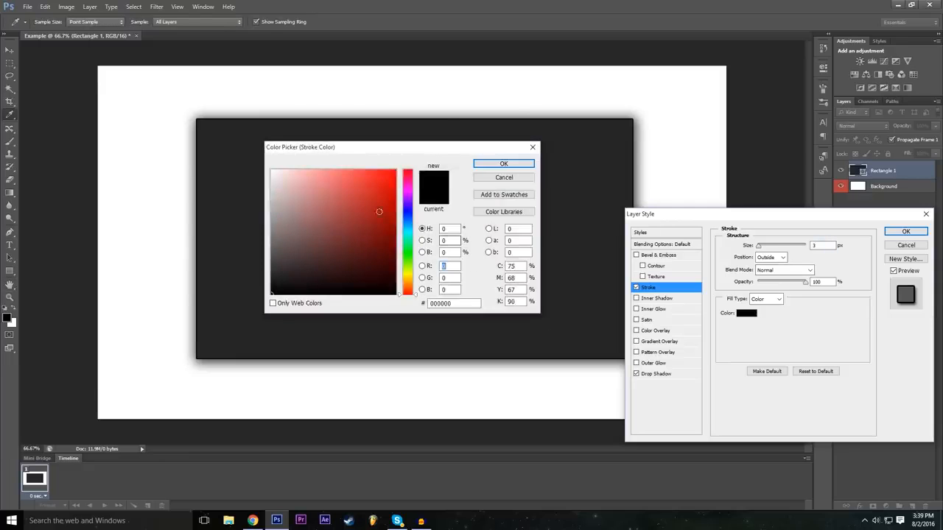
pyautogui.write('255')
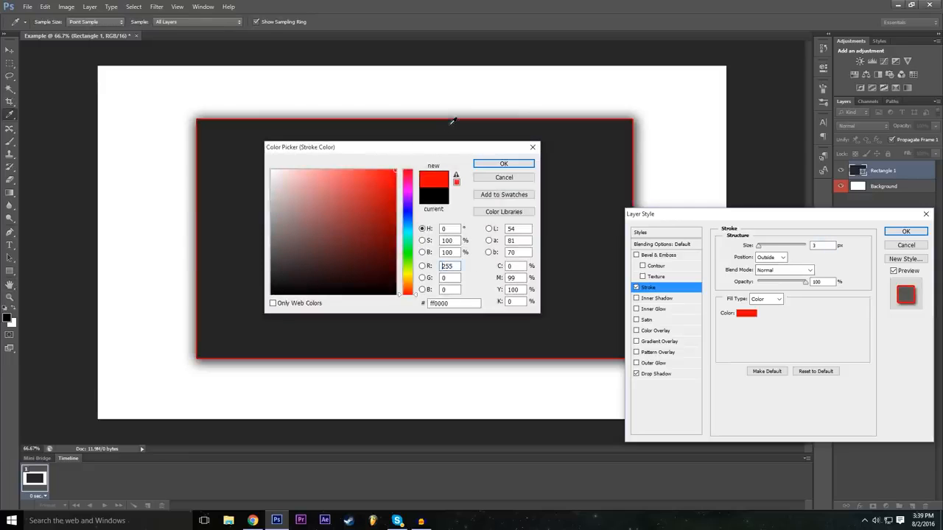
pyautogui.click(503, 165)
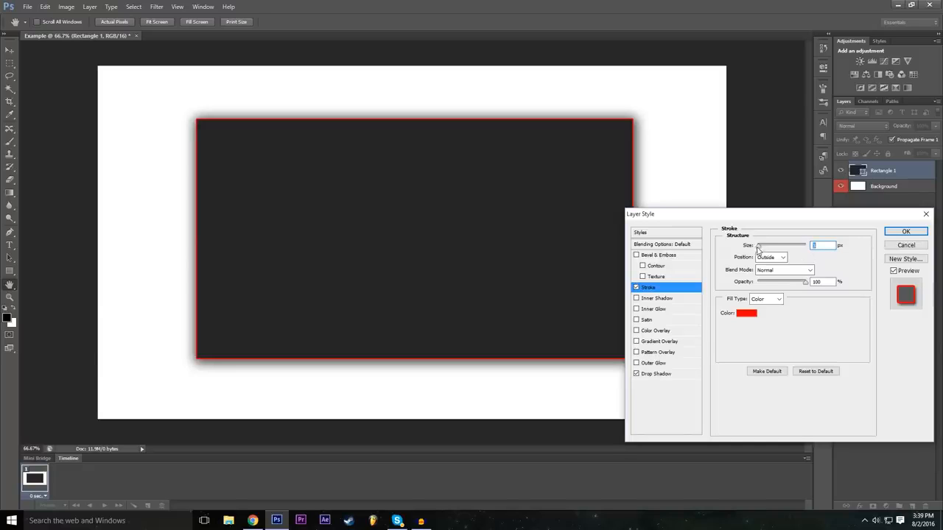
# Try a thicker red stroke around the rectangle, and set the stroke size to 10 px.
pyautogui.moveTo(758, 250); pyautogui.dragTo(766, 249)
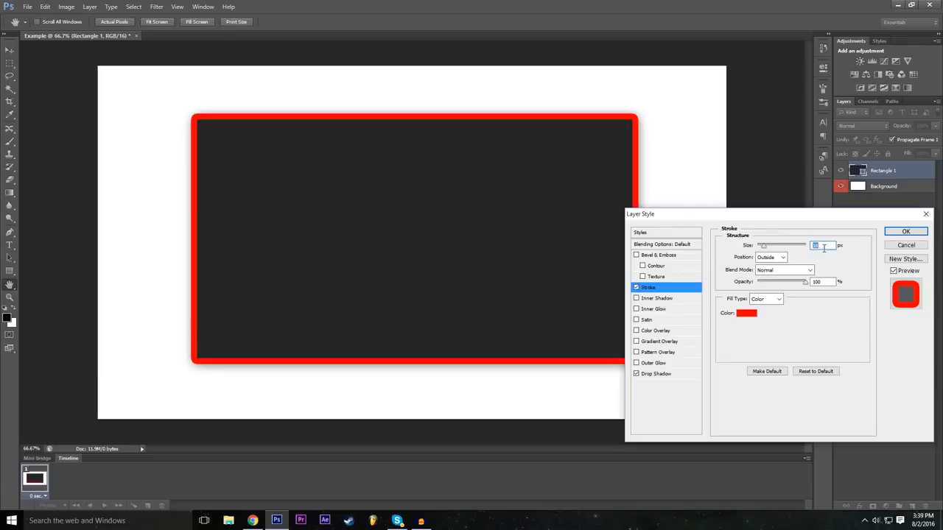
pyautogui.write('10')
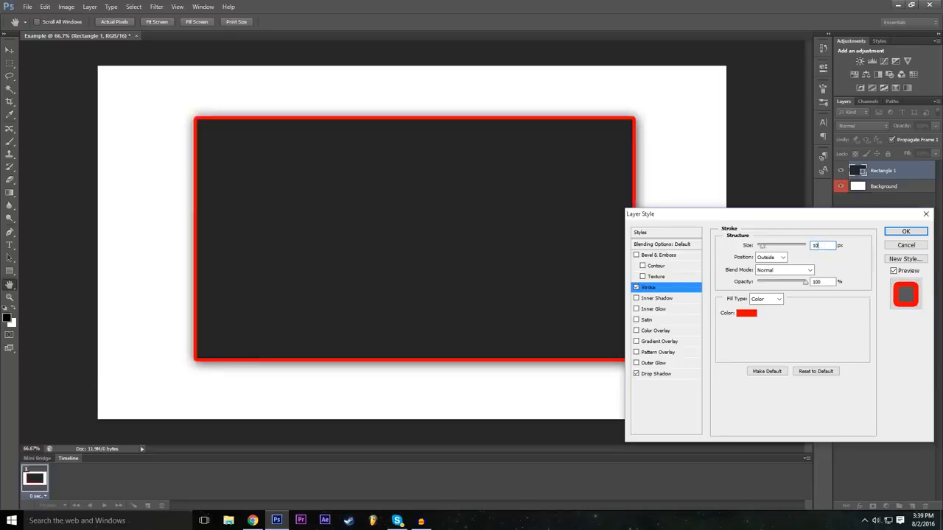
pyautogui.click(823, 342)
# Enable Bevel & Emboss on the rectangle, raise its depth to about 286%, and increase the bevel size.
pyautogui.click(636, 255)
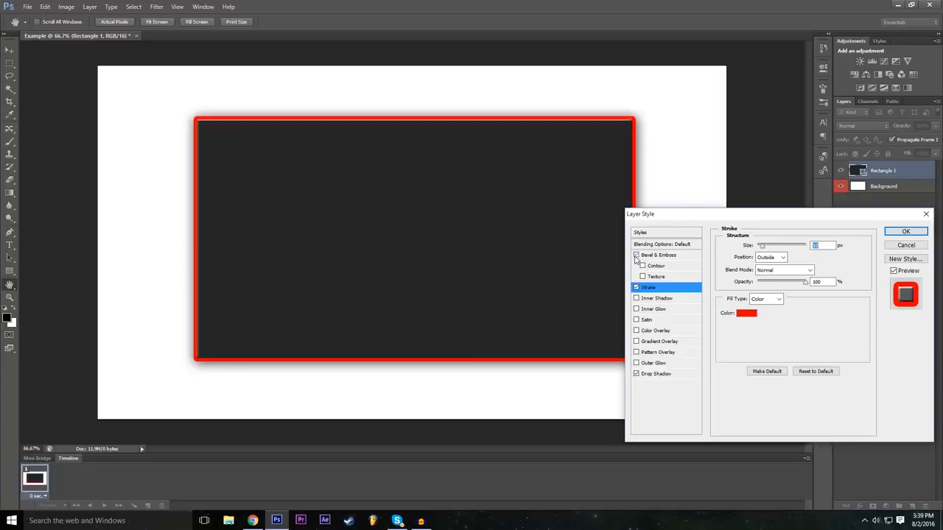
pyautogui.click(660, 256)
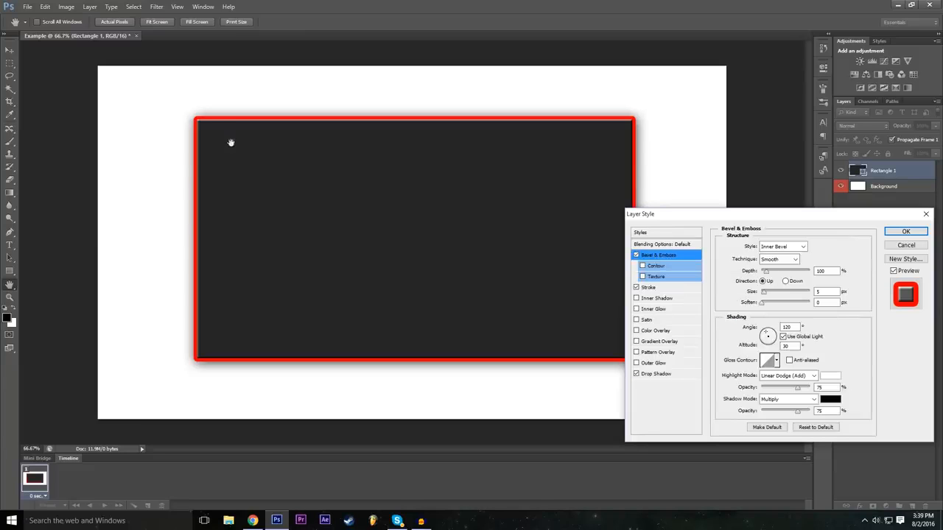
pyautogui.click(636, 255)
pyautogui.click(636, 255)
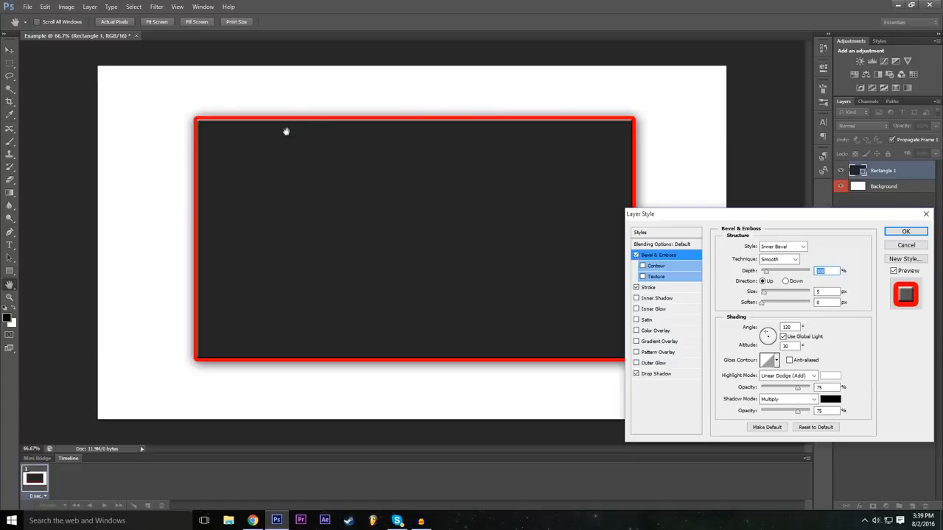
pyautogui.moveTo(765, 272)
pyautogui.mouseDown()
pyautogui.moveTo(787, 274)
pyautogui.moveTo(767, 276)
pyautogui.moveTo(775, 276)
pyautogui.mouseUp()
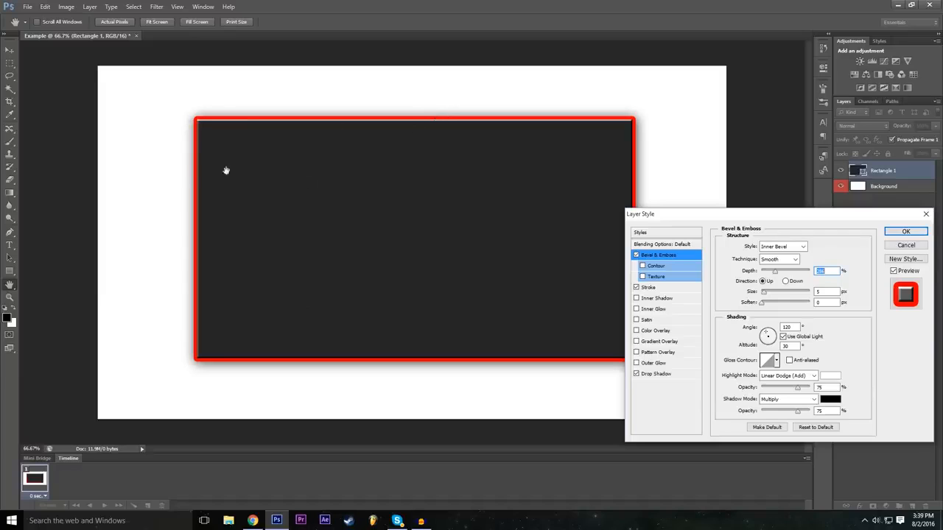
pyautogui.moveTo(764, 293)
pyautogui.mouseDown()
pyautogui.moveTo(784, 294)
pyautogui.moveTo(765, 297)
pyautogui.moveTo(768, 304)
pyautogui.mouseUp()
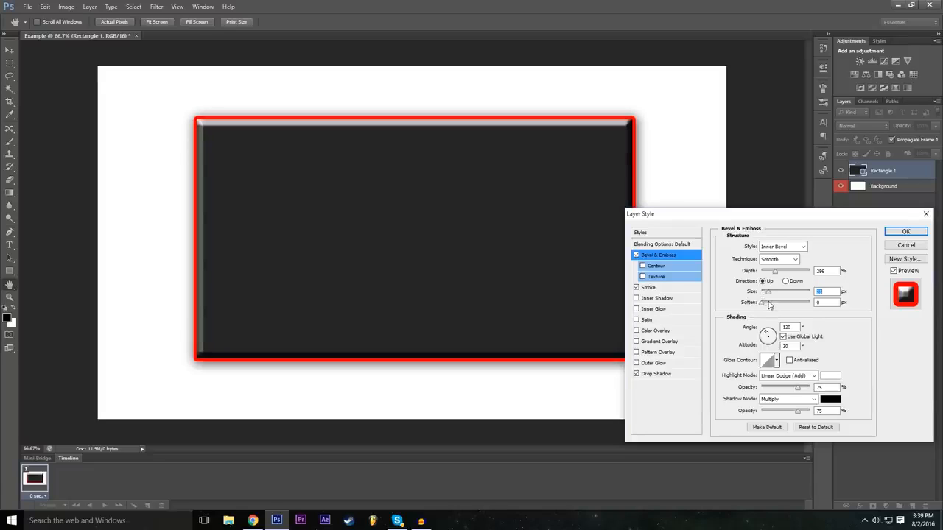
# Add a Pattern Overlay to the rectangle and try out the available pattern presets.
pyautogui.click(655, 353)
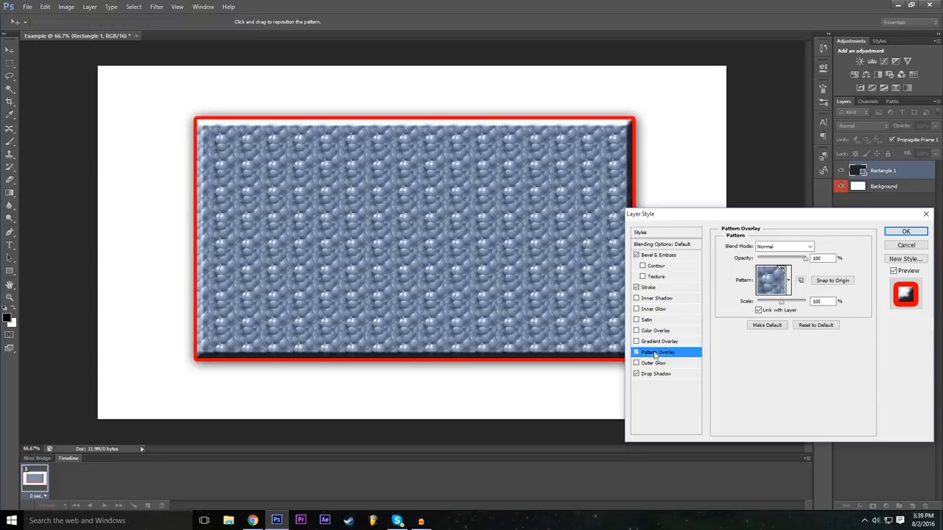
pyautogui.click(789, 281)
pyautogui.click(743, 311)
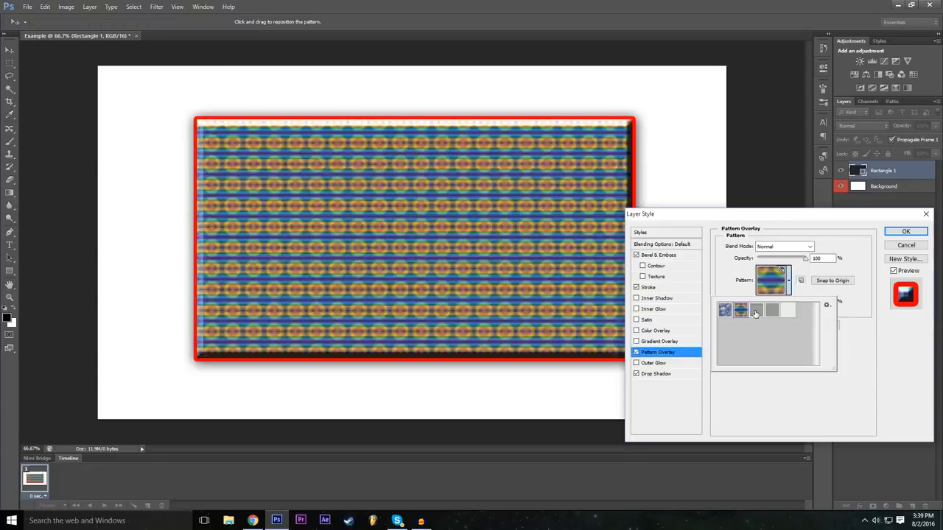
pyautogui.click(758, 311)
pyautogui.click(773, 311)
pyautogui.click(789, 311)
pyautogui.click(773, 311)
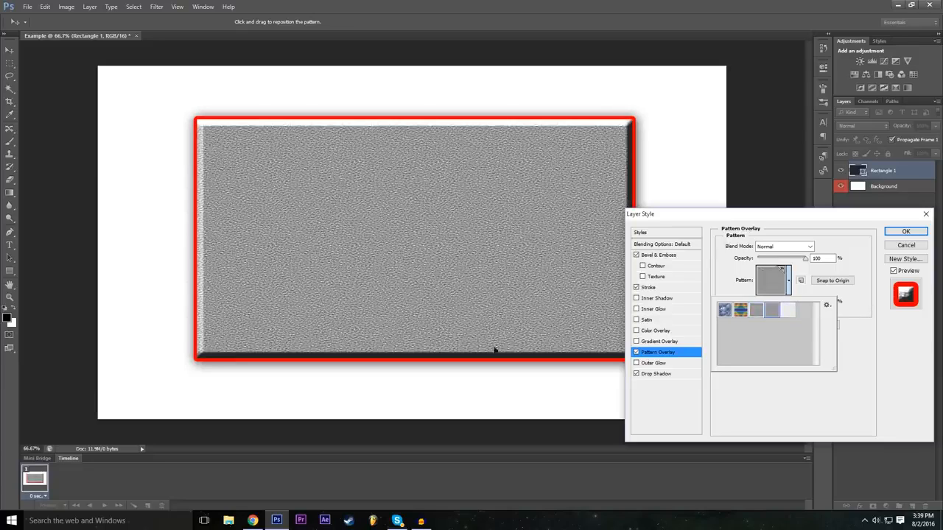
pyautogui.click(789, 312)
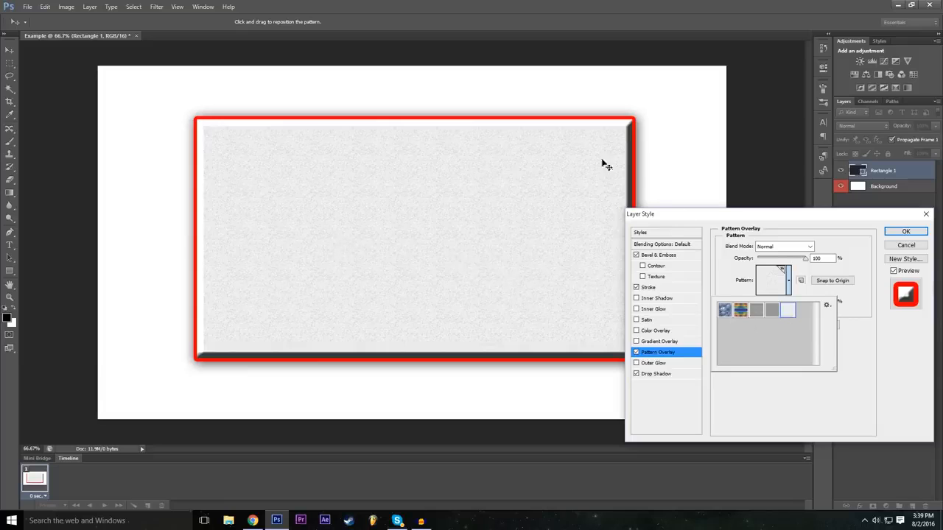
# Set the overlay pattern to the gray woven texture, and switch the Pattern Overlay off and on to compare.
pyautogui.click(723, 313)
pyautogui.click(740, 313)
pyautogui.click(784, 313)
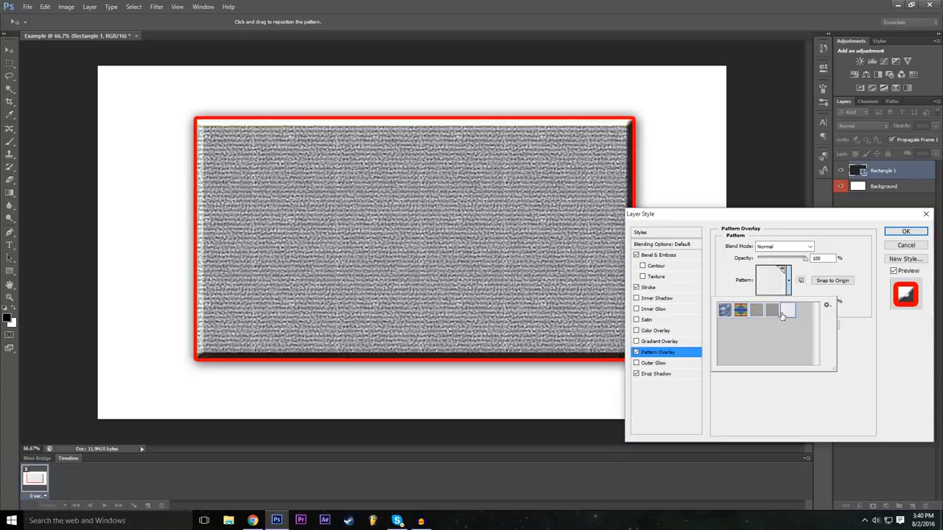
pyautogui.click(772, 315)
pyautogui.click(757, 405)
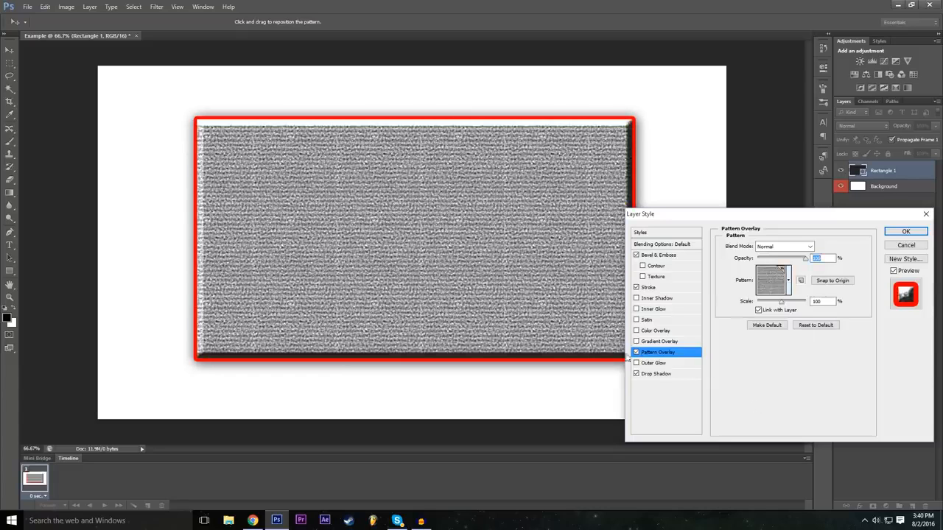
pyautogui.click(637, 352)
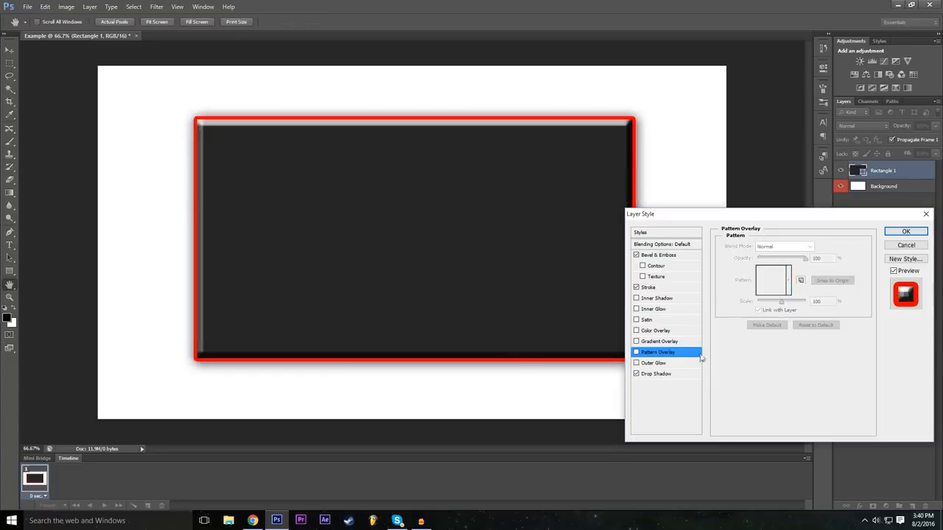
pyautogui.click(643, 356)
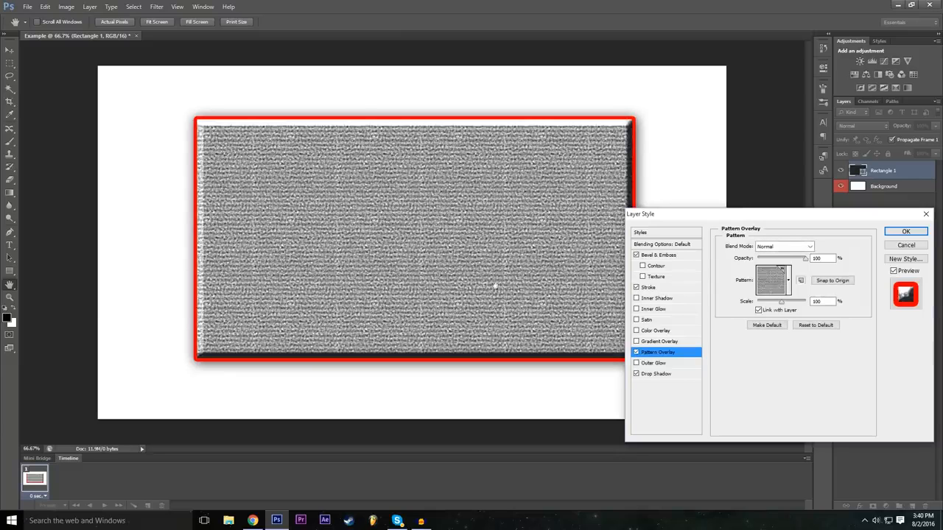
# Add a pure red (ff0000) Outer Glow to the rectangle with a size of 59 px and a spread of 24%.
pyautogui.click(638, 364)
pyautogui.click(654, 363)
pyautogui.moveTo(769, 333); pyautogui.dragTo(770, 331)
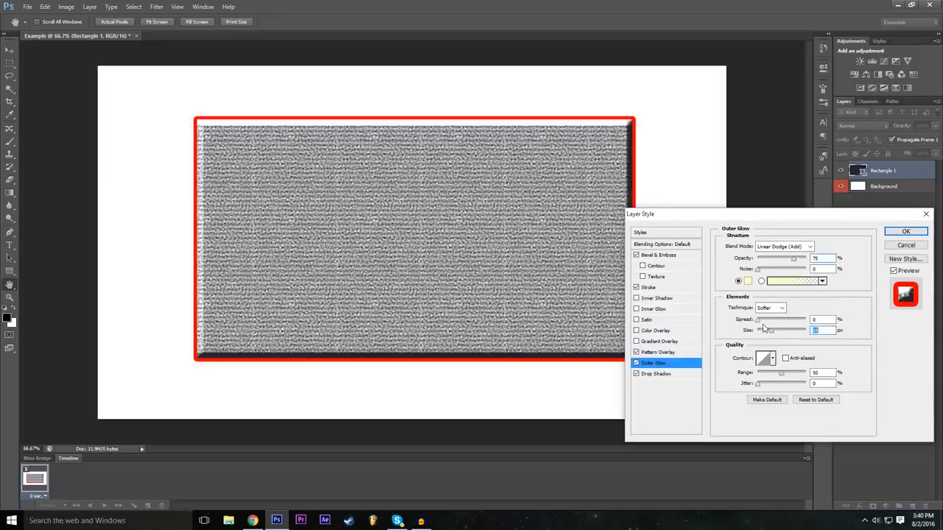
pyautogui.click(748, 281)
pyautogui.moveTo(406, 183); pyautogui.dragTo(409, 152)
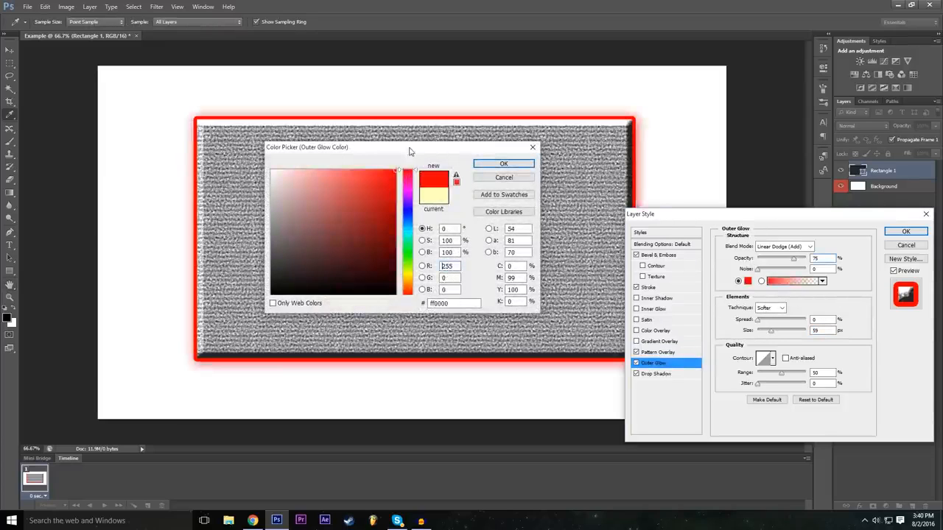
pyautogui.click(504, 163)
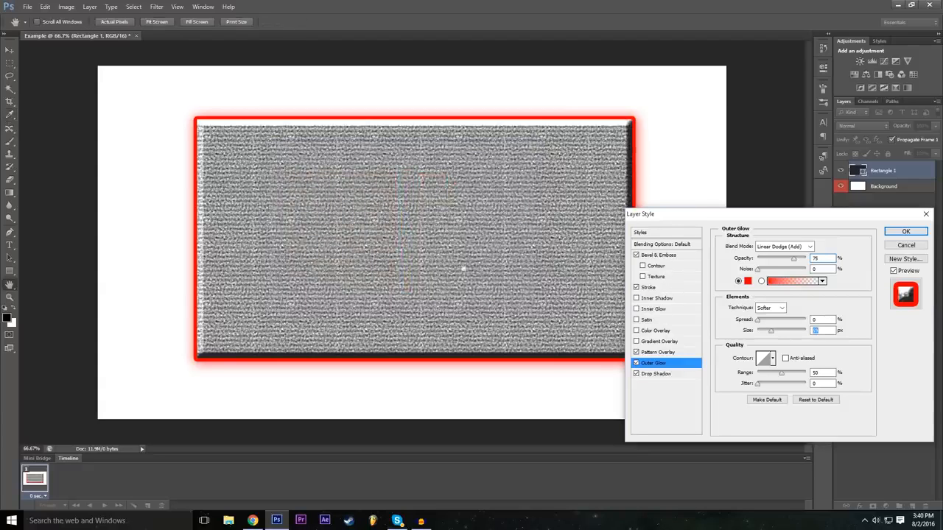
pyautogui.moveTo(758, 321); pyautogui.dragTo(770, 323)
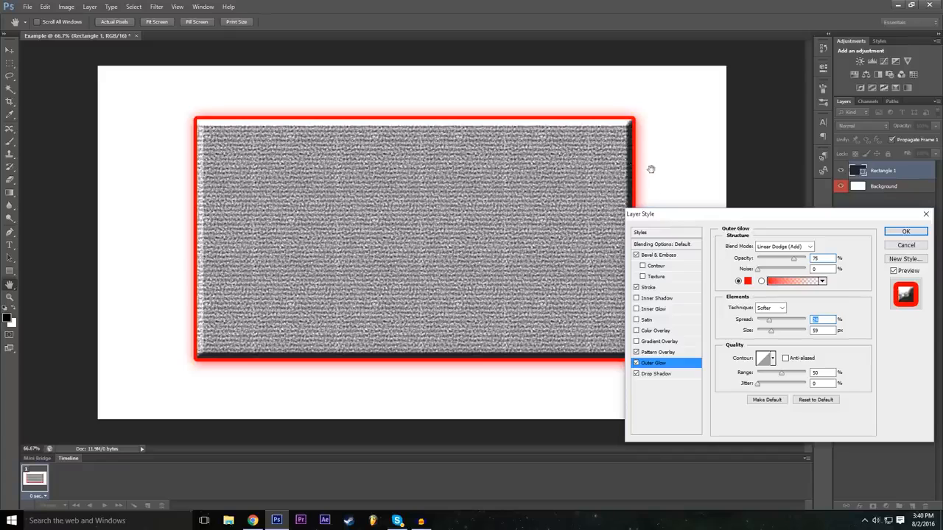
# Try a Color Overlay in different colors on the rectangle, and turn the overlay off again.
pyautogui.click(637, 332)
pyautogui.click(668, 335)
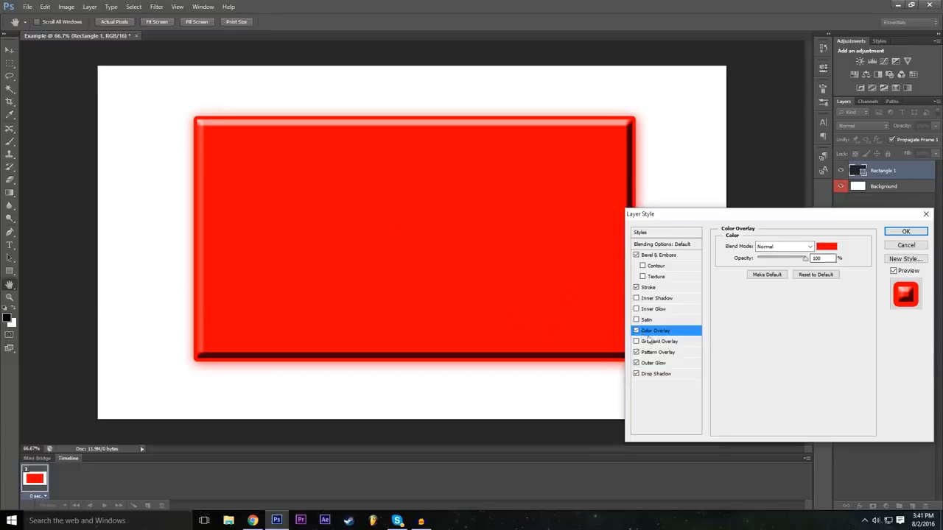
pyautogui.click(827, 247)
pyautogui.moveTo(350, 213)
pyautogui.mouseDown()
pyautogui.moveTo(252, 210)
pyautogui.moveTo(271, 266)
pyautogui.moveTo(396, 179)
pyautogui.mouseUp()
pyautogui.moveTo(407, 293); pyautogui.dragTo(407, 253)
pyautogui.moveTo(428, 182)
pyautogui.mouseDown()
pyautogui.moveTo(426, 150)
pyautogui.moveTo(414, 166)
pyautogui.mouseUp()
pyautogui.click(498, 180)
pyautogui.click(637, 331)
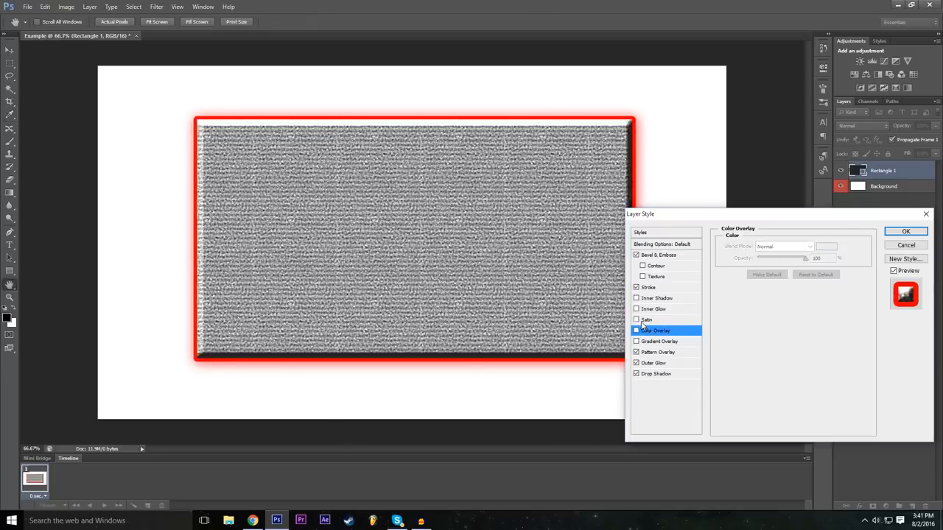
# Preview the Satin and Inner Shadow effects on the rectangle, leaving both turned off.
pyautogui.click(637, 322)
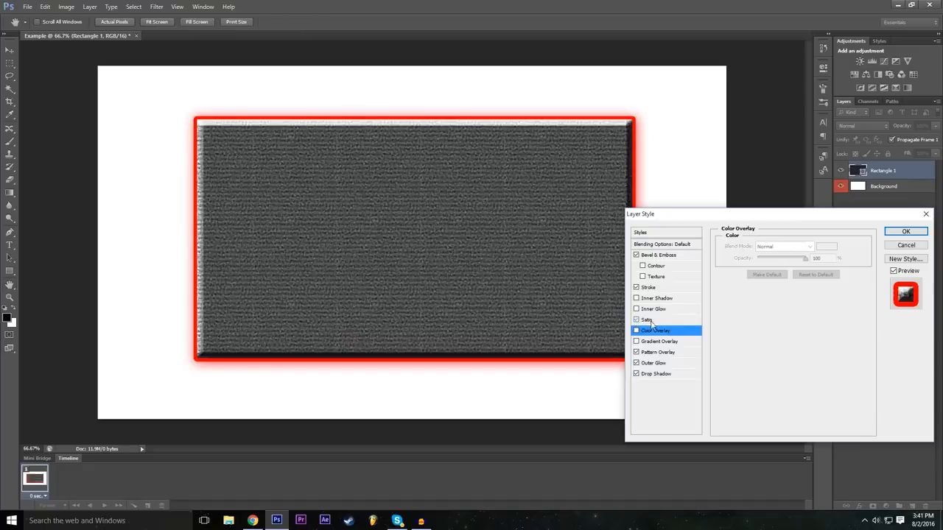
pyautogui.click(637, 322)
pyautogui.click(636, 321)
pyautogui.click(637, 321)
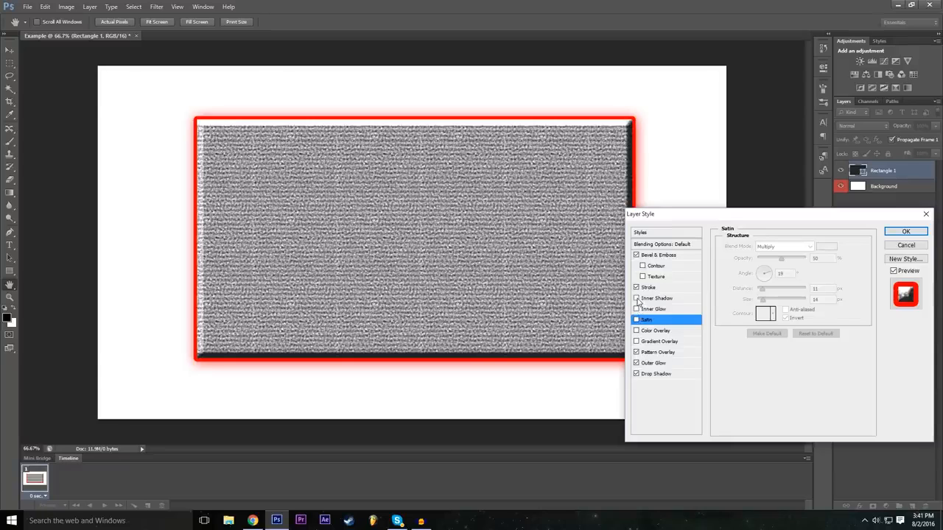
pyautogui.click(638, 299)
pyautogui.click(638, 299)
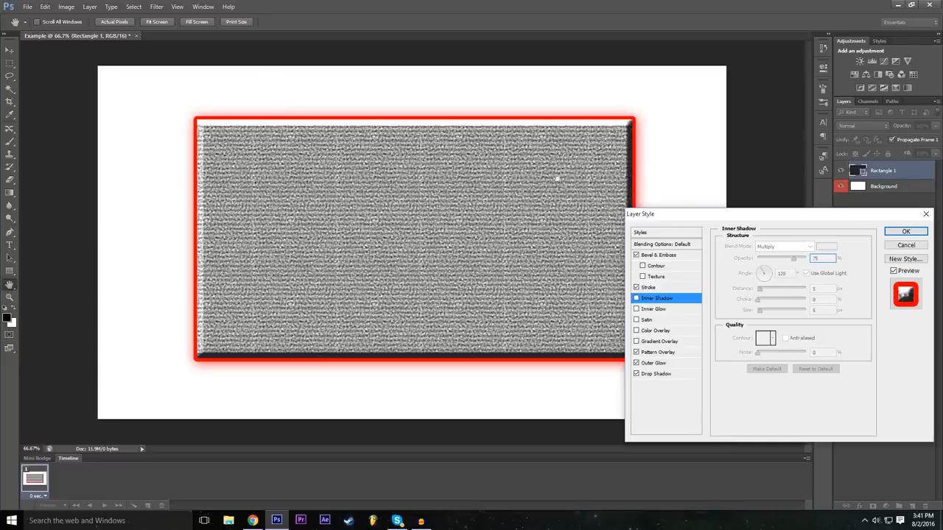
# Enable Inner Glow on the rectangle and show the Outer Glow settings for comparison.
pyautogui.click(677, 309)
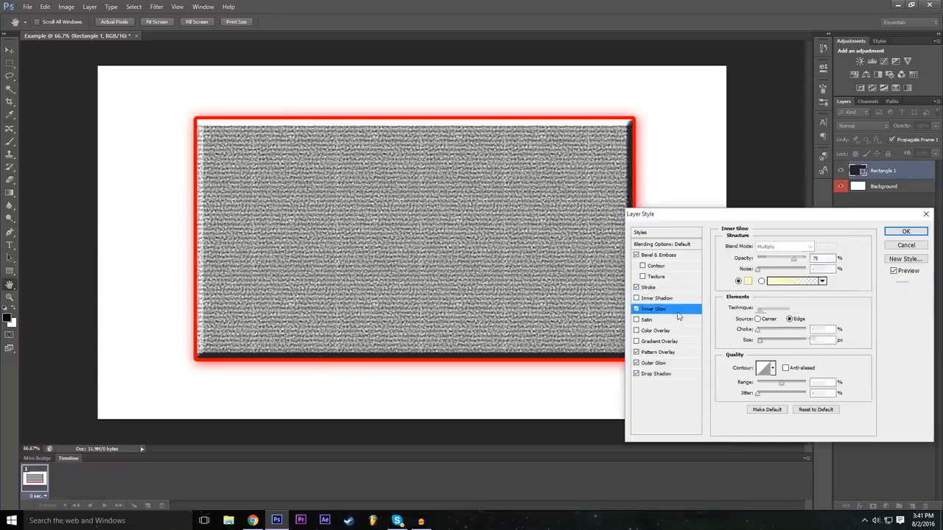
pyautogui.click(663, 363)
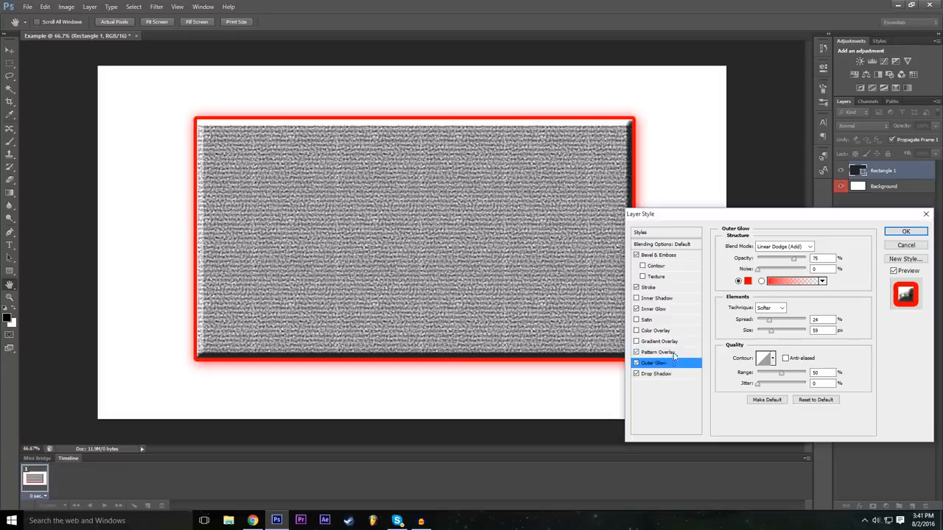
# Enable a Gradient Overlay on the rectangle, switching it off and on to compare.
pyautogui.click(637, 341)
pyautogui.click(641, 341)
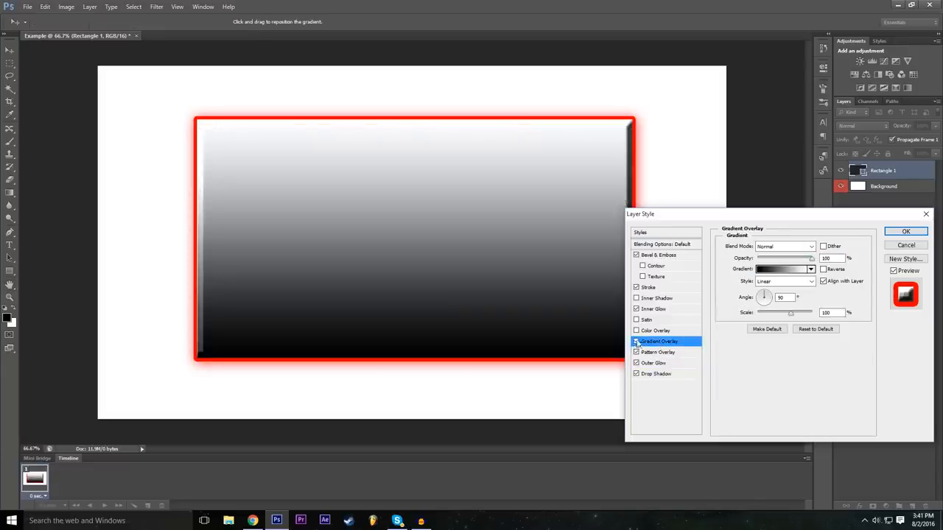
pyautogui.click(638, 343)
pyautogui.click(638, 343)
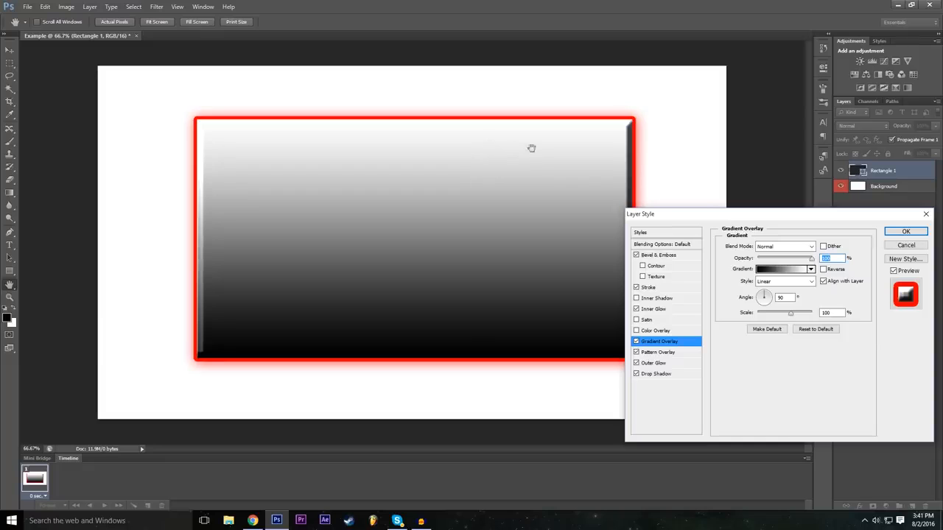
# Try several presets for the overlay gradient, and pick the Orange, Yellow, Orange preset.
pyautogui.click(783, 272)
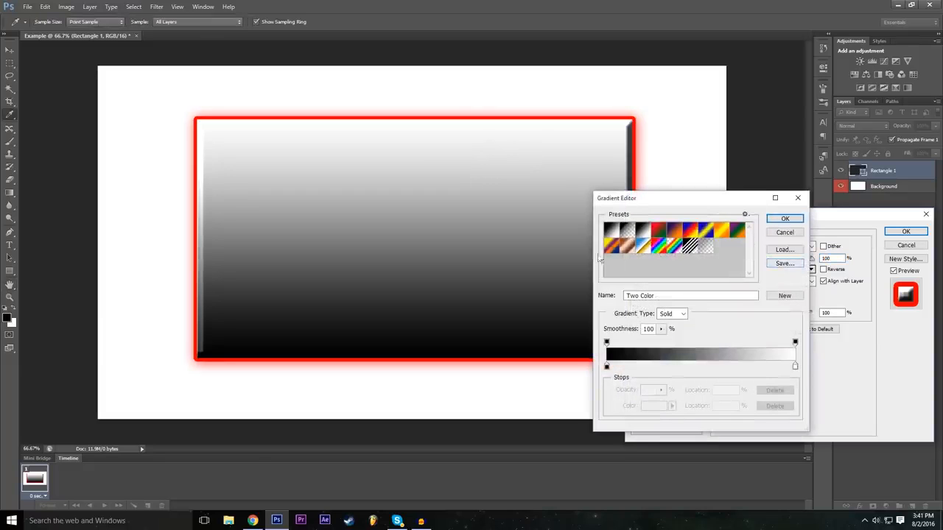
pyautogui.click(672, 244)
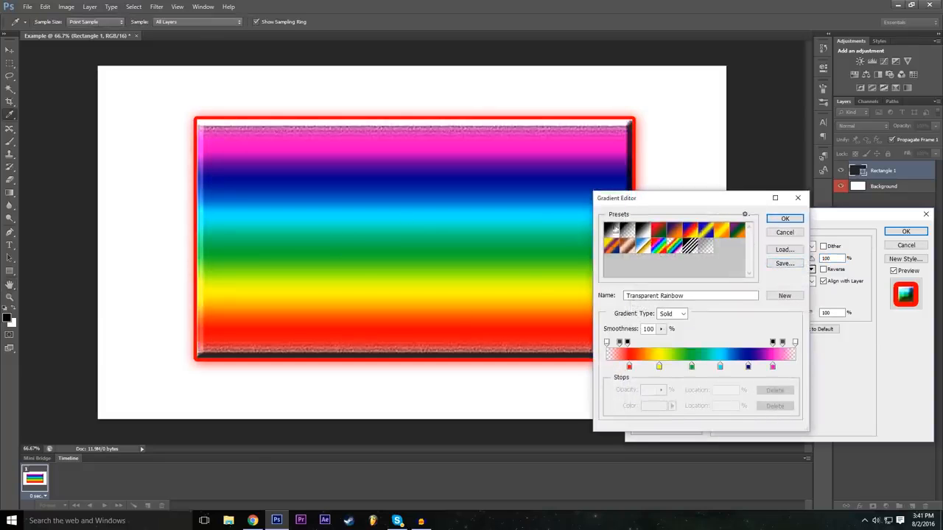
pyautogui.click(691, 248)
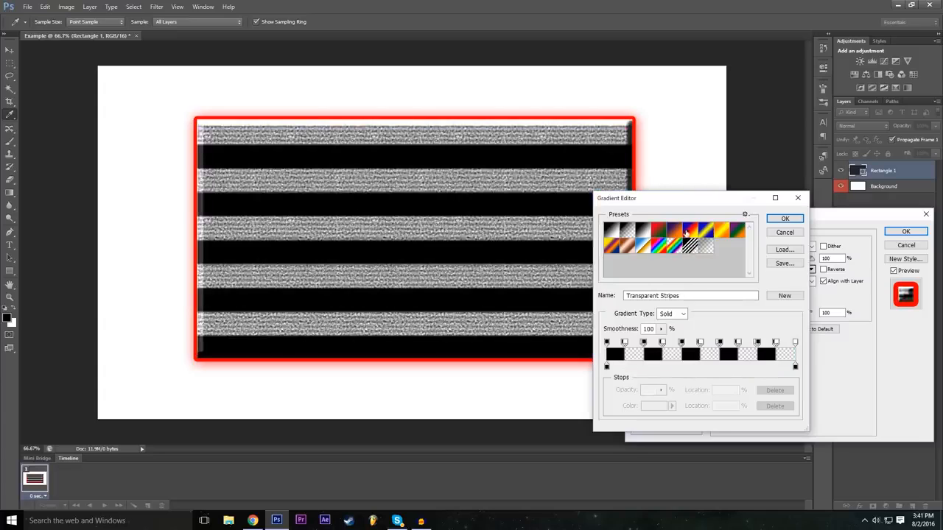
pyautogui.click(688, 232)
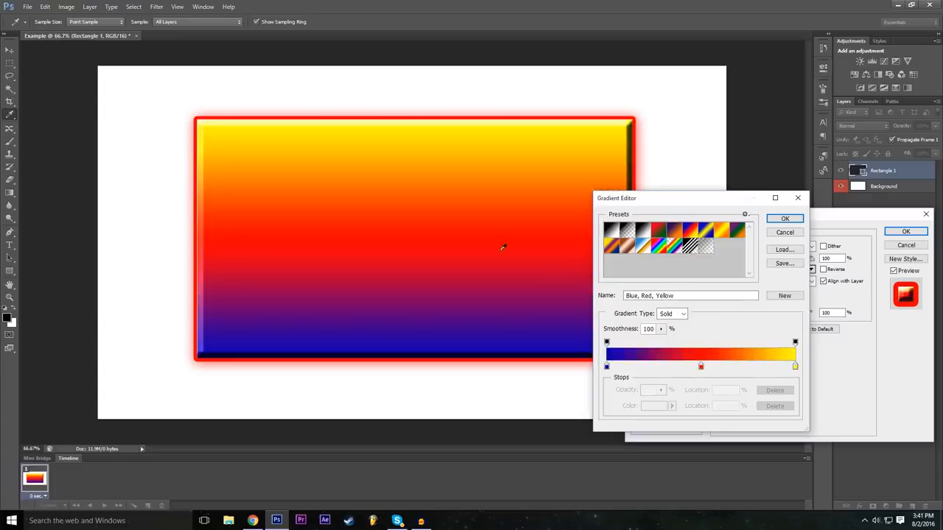
pyautogui.click(640, 233)
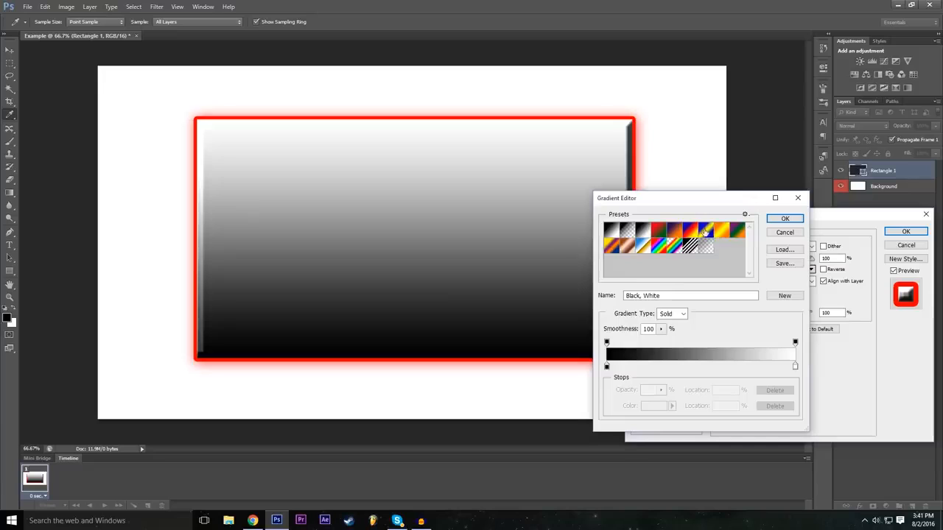
pyautogui.click(706, 232)
pyautogui.click(721, 233)
pyautogui.click(706, 233)
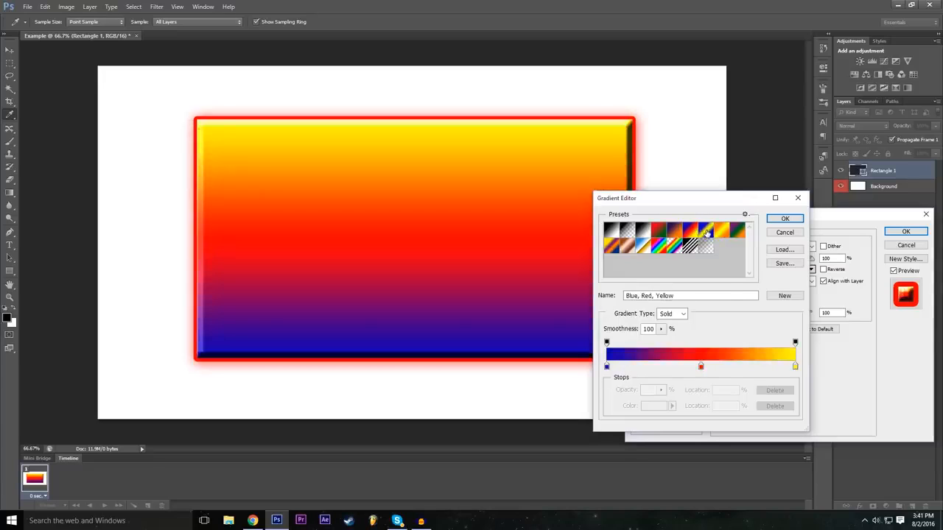
pyautogui.click(706, 233)
pyautogui.click(724, 233)
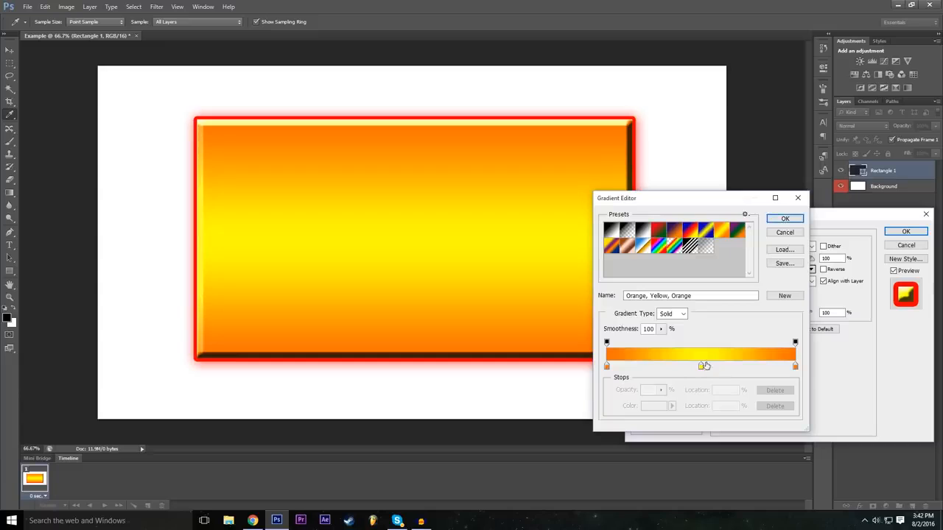
# Recolor the gradient's middle color stop to bright green (00ff1e) and accept the edited gradient.
pyautogui.click(703, 367)
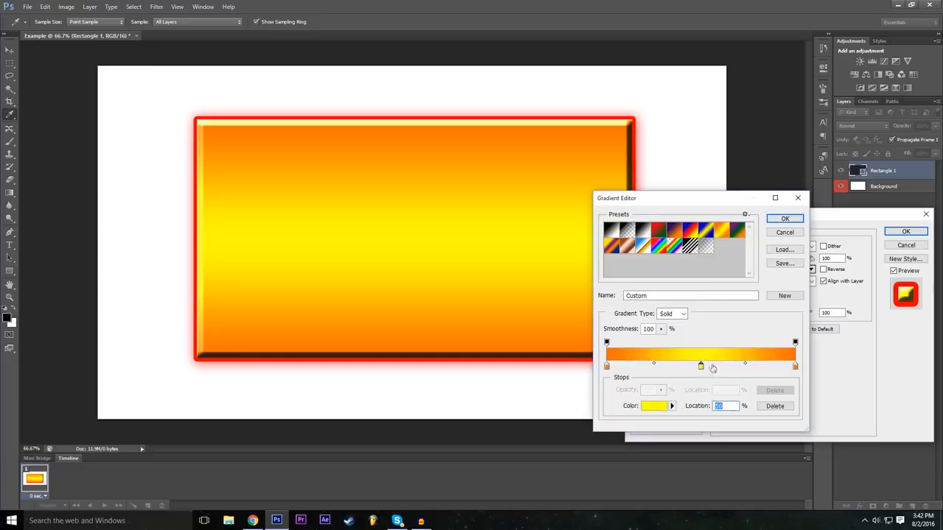
pyautogui.doubleClick(702, 370)
pyautogui.moveTo(383, 214); pyautogui.dragTo(398, 169)
pyautogui.moveTo(408, 243)
pyautogui.mouseDown()
pyautogui.moveTo(407, 234)
pyautogui.moveTo(408, 255)
pyautogui.mouseUp()
pyautogui.moveTo(406, 213); pyautogui.dragTo(409, 255)
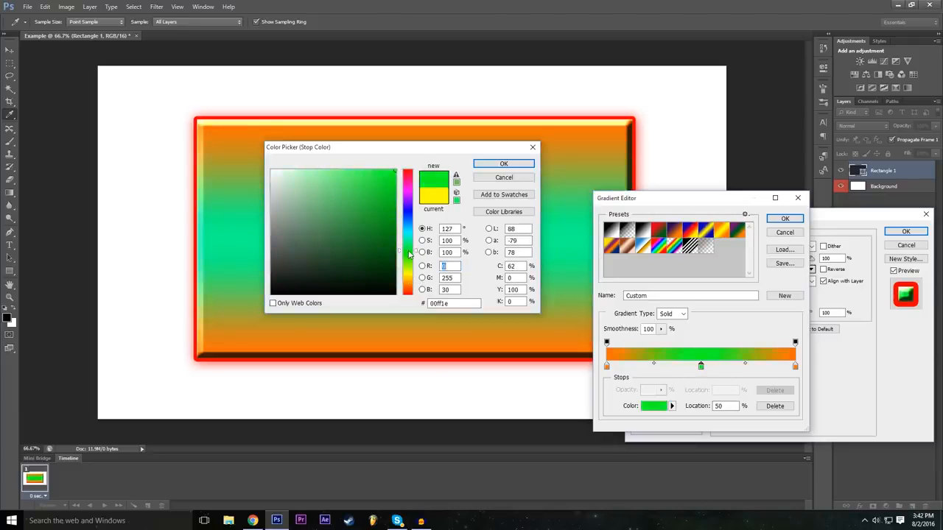
pyautogui.click(504, 164)
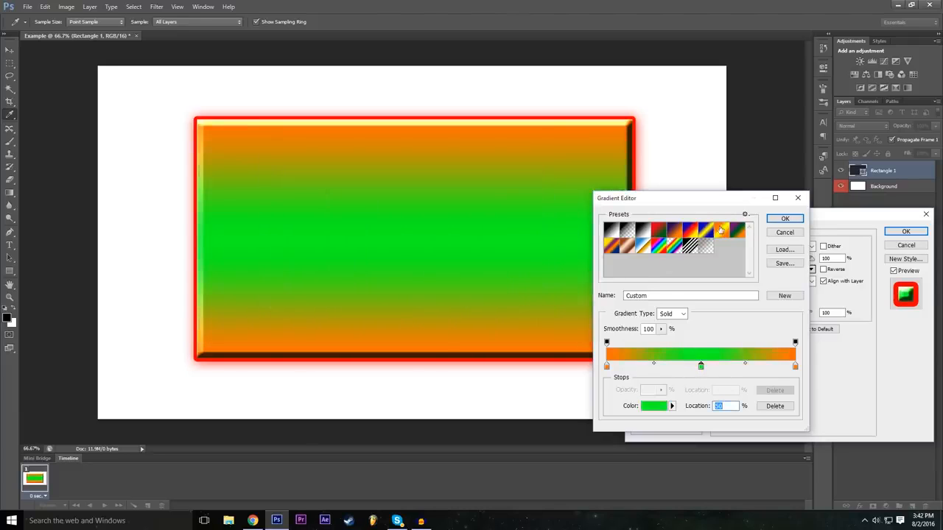
pyautogui.click(785, 219)
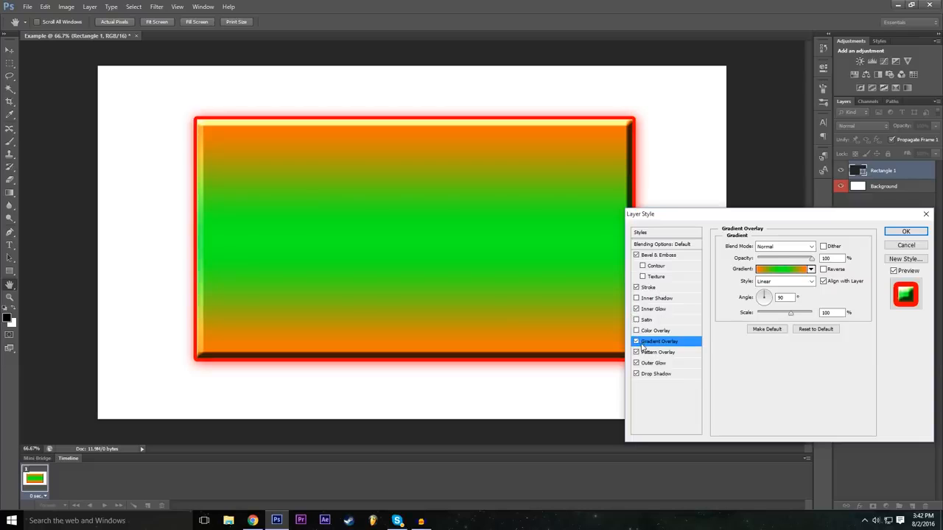
# Turn off the Gradient Overlay and apply the remaining layer style effects to the rectangle.
pyautogui.click(637, 341)
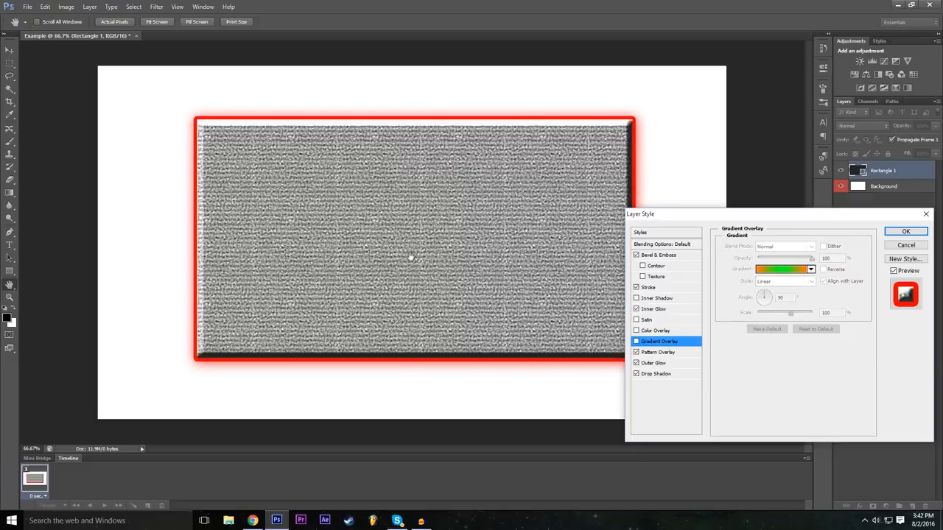
pyautogui.moveTo(755, 221); pyautogui.dragTo(378, 219)
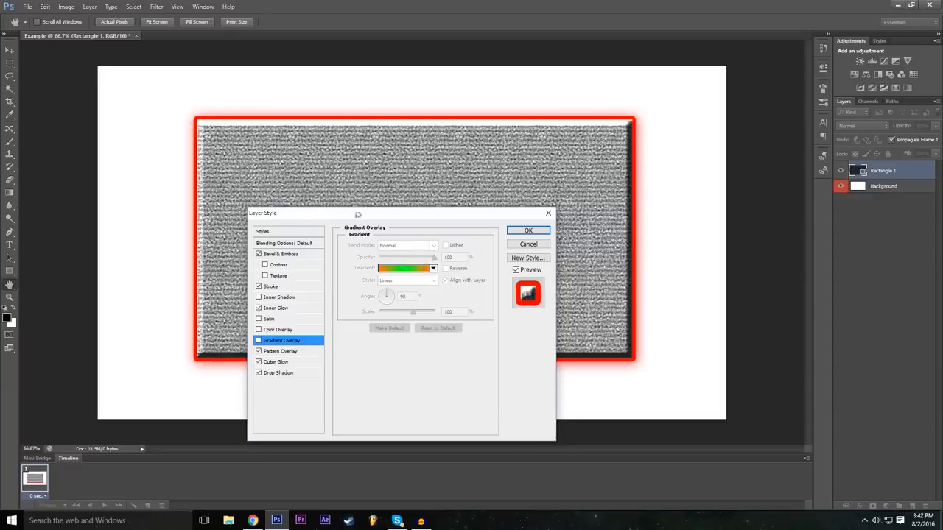
pyautogui.click(546, 232)
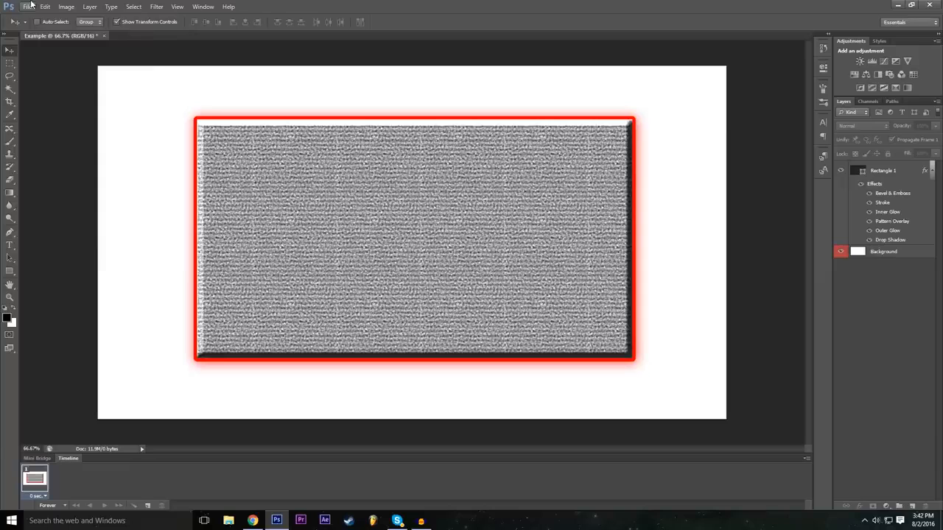
# Try placing the P1 image into the Example document, and cancel the placement.
pyautogui.click(28, 6)
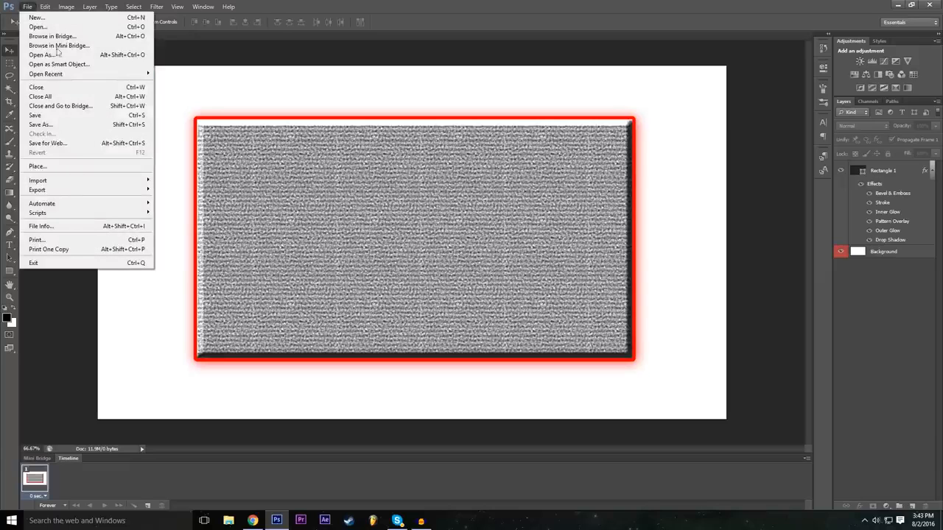
pyautogui.click(69, 168)
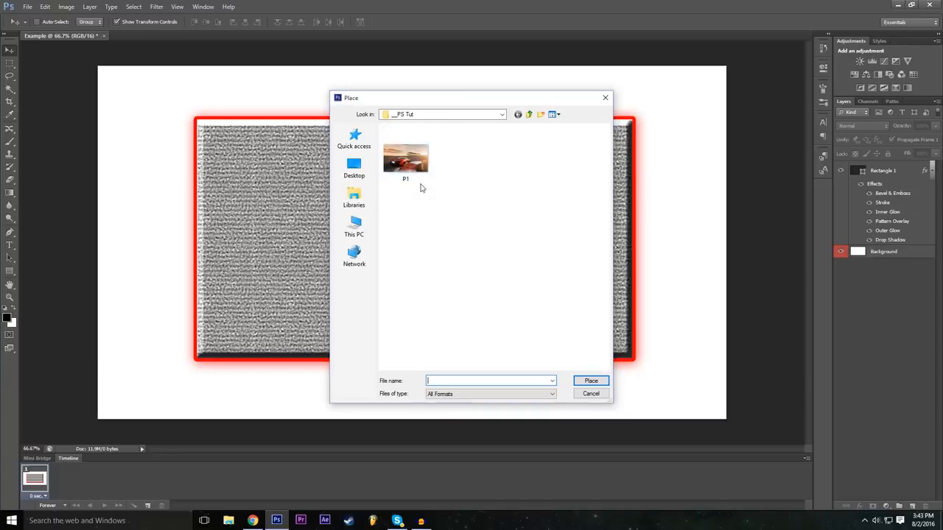
pyautogui.click(407, 163)
pyautogui.click(591, 381)
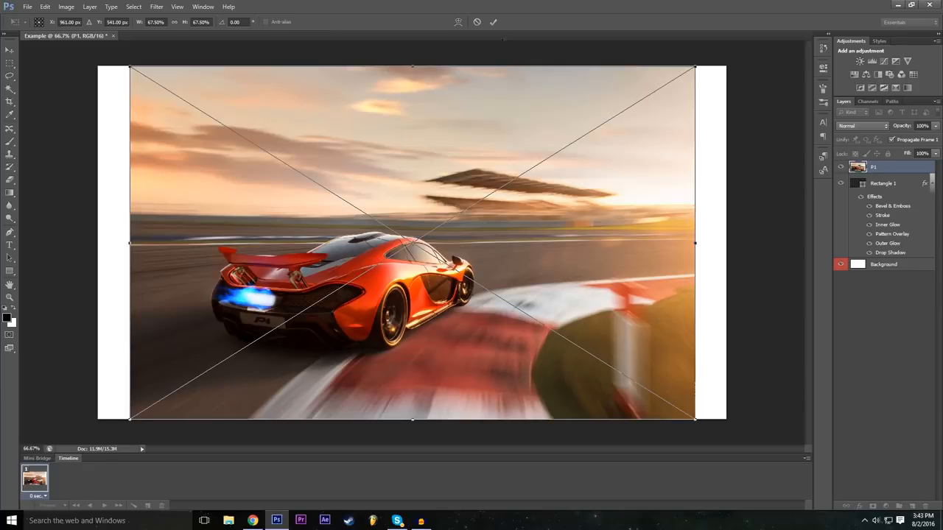
pyautogui.click(478, 23)
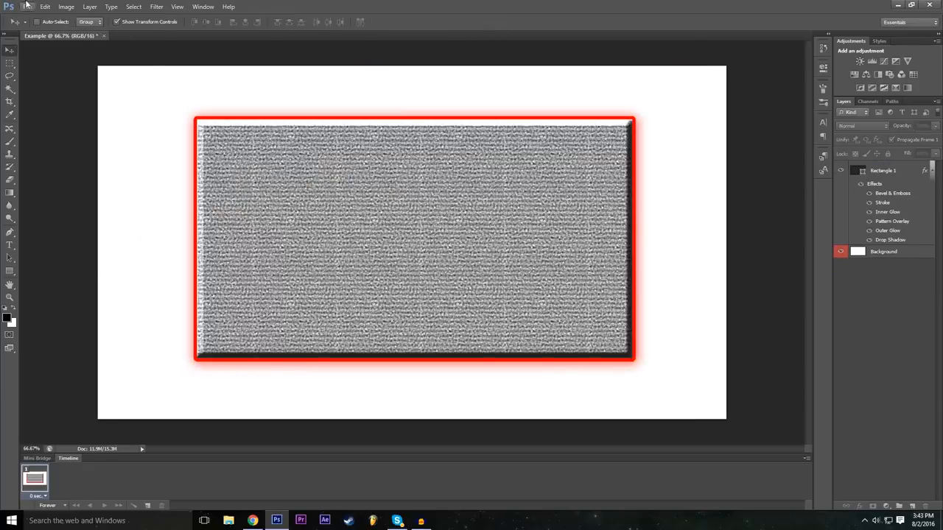
# Open the P1 image as its own document, and switch to the Example document and back to compare.
pyautogui.click(27, 6)
pyautogui.click(37, 27)
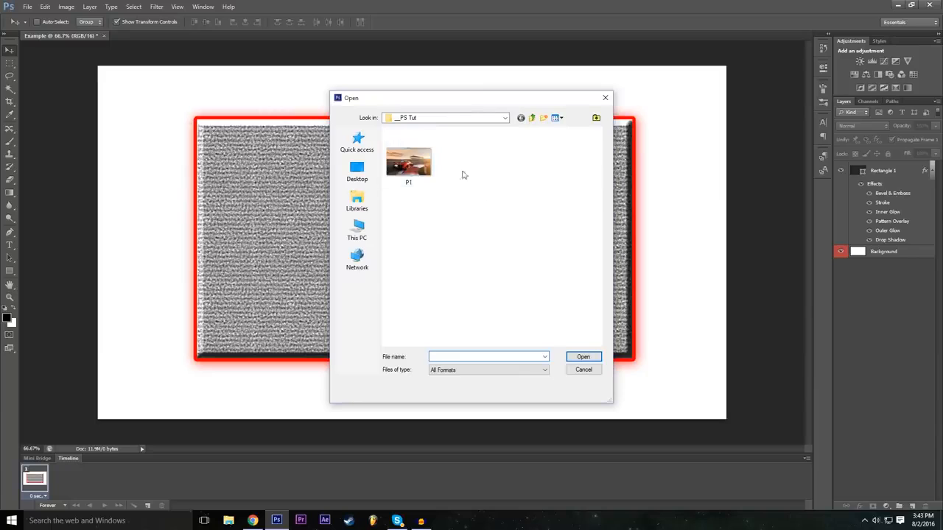
pyautogui.click(583, 356)
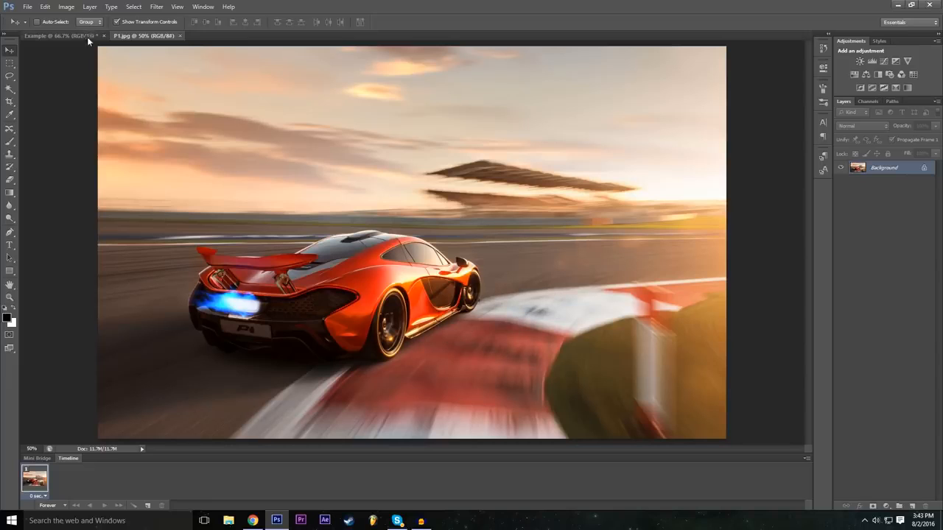
pyautogui.click(53, 36)
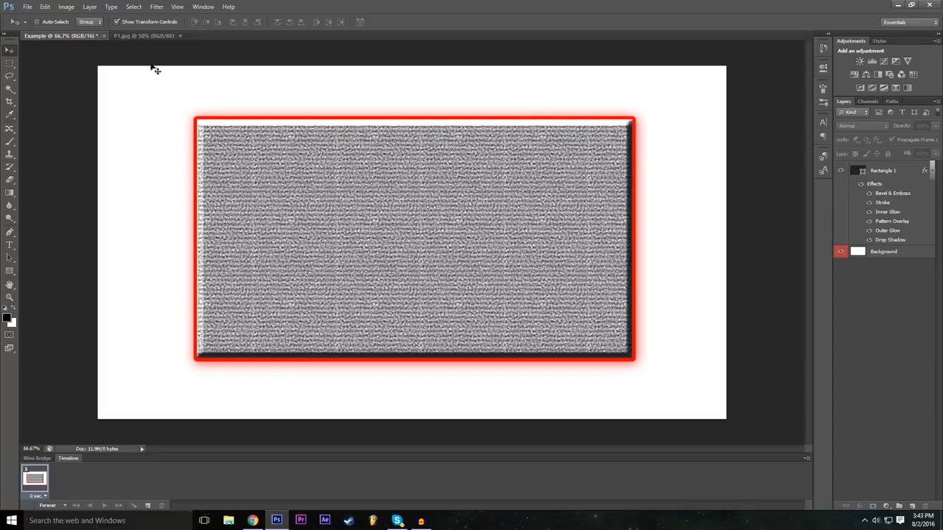
pyautogui.click(142, 36)
pyautogui.click(27, 6)
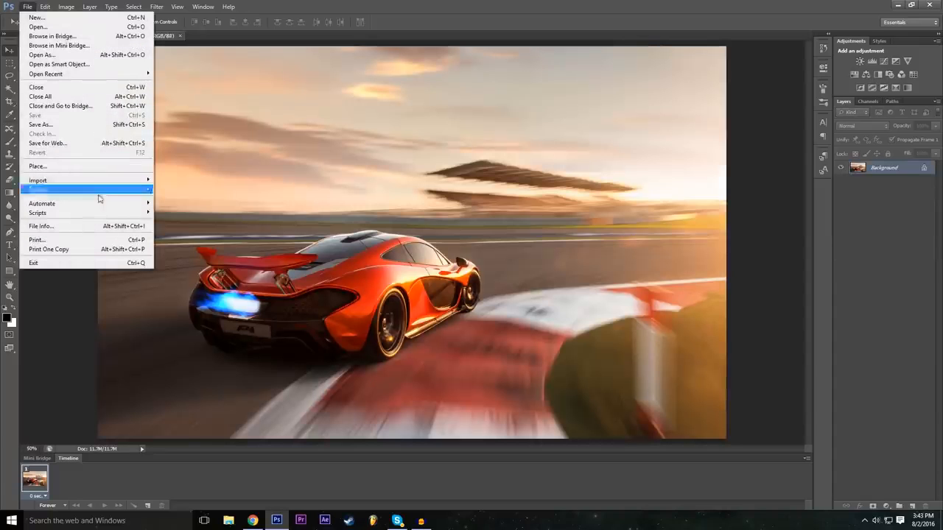
pyautogui.click(59, 165)
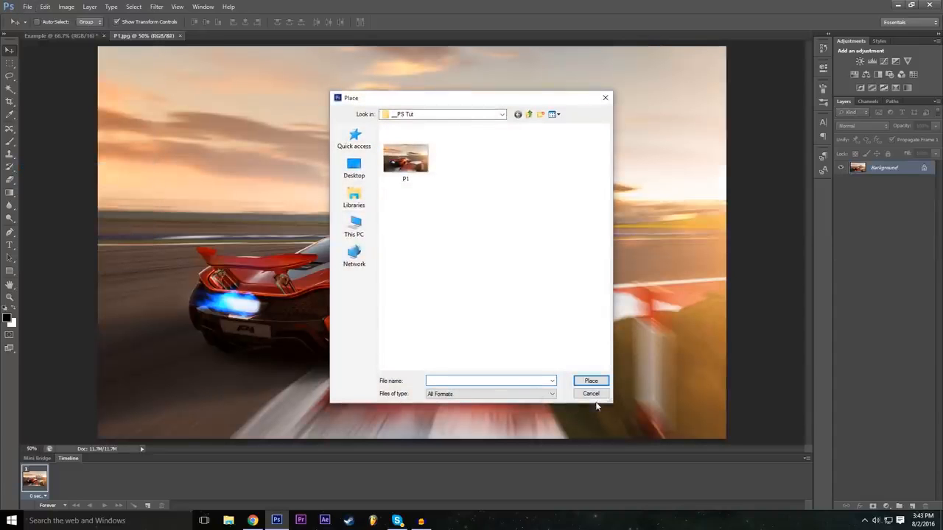
pyautogui.click(591, 393)
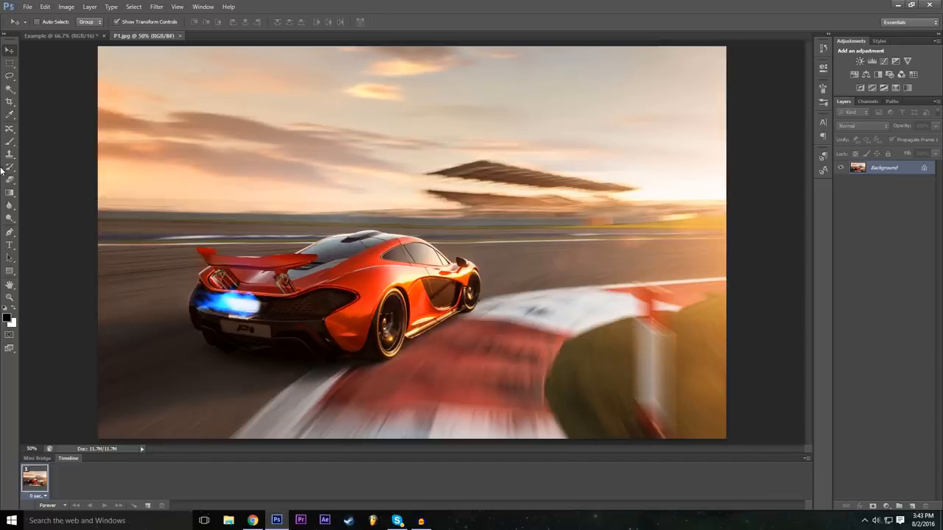
# Activate the Lasso tool, and demonstrate zooming in to 100% on the car and back out to 50%.
pyautogui.click(10, 76)
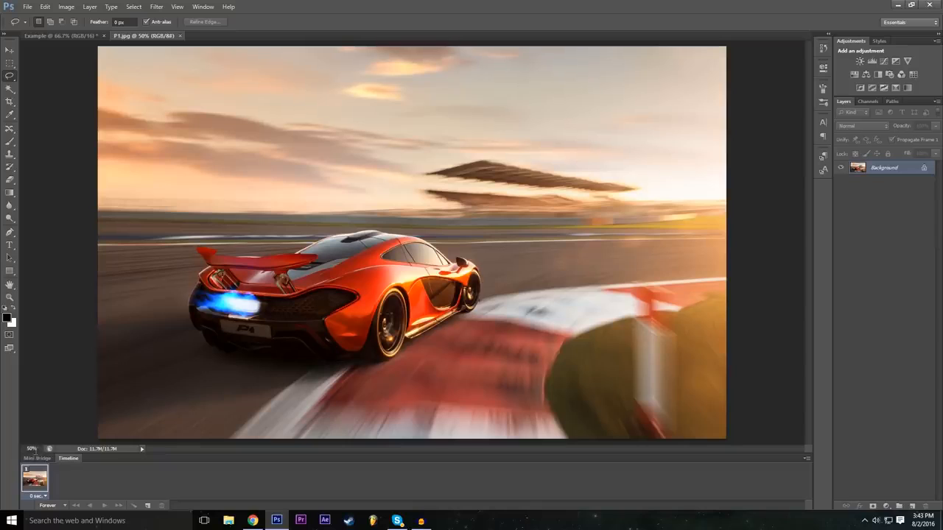
pyautogui.click(31, 448)
pyautogui.write('100')
pyautogui.press('Return')
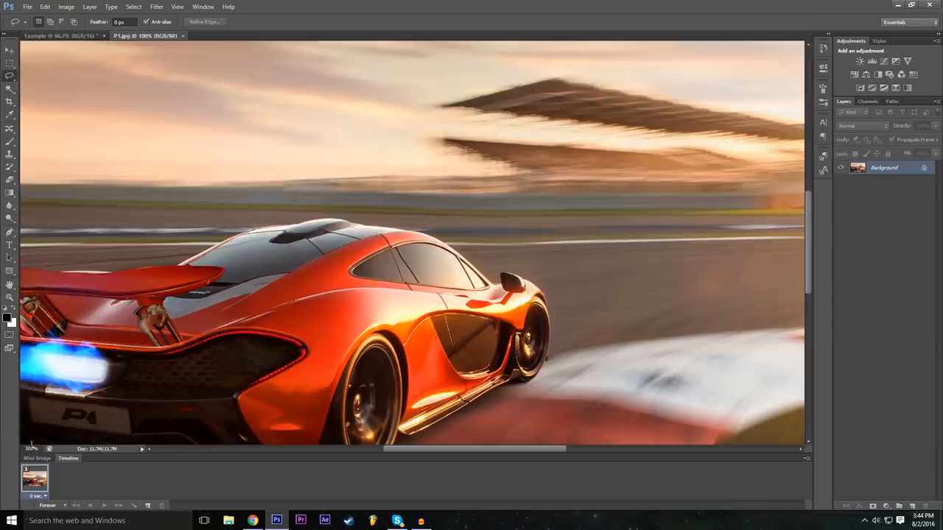
pyautogui.scroll(-2, 415, 244)
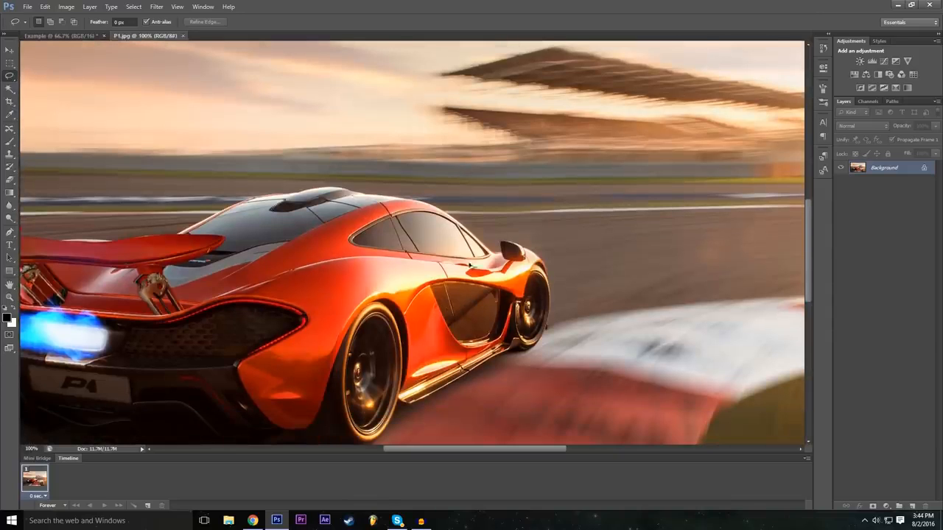
pyautogui.scroll(-2, 469, 265)
pyautogui.scroll(-1, 476, 292)
pyautogui.moveTo(428, 449); pyautogui.dragTo(401, 452)
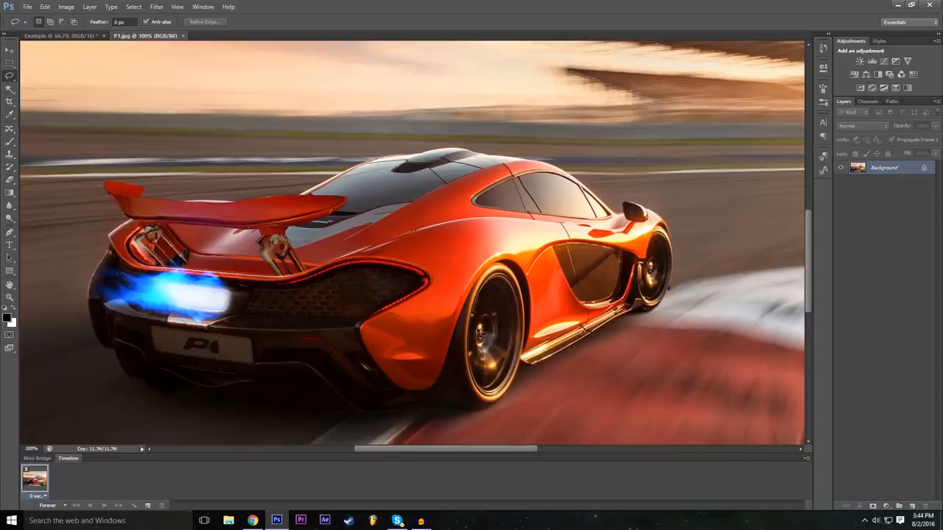
pyautogui.click(34, 449)
pyautogui.write('5')
pyautogui.write('0')
pyautogui.press('Return')
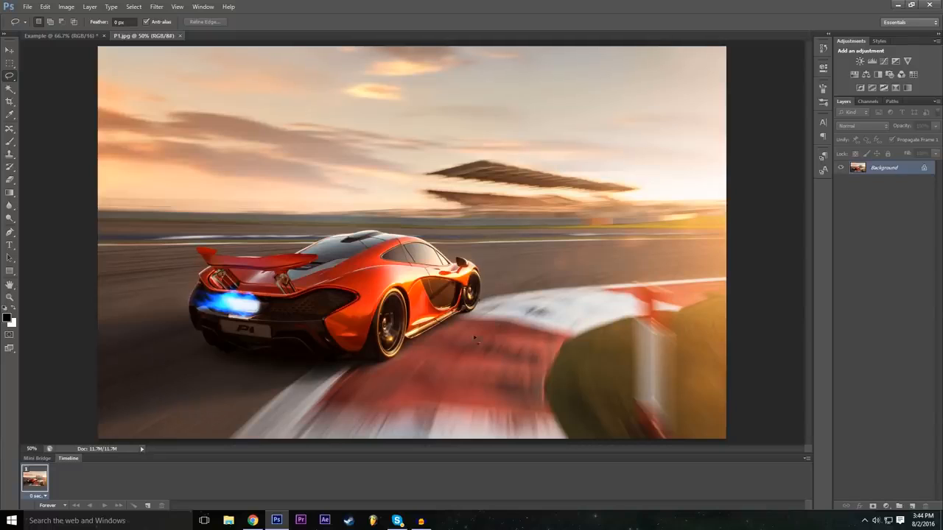
# Trace a closed freehand Lasso selection around the whole orange car at 100% zoom.
pyautogui.click(29, 448)
pyautogui.write('100')
pyautogui.write('1')
pyautogui.press('Return')
pyautogui.scroll(-4, 475, 412)
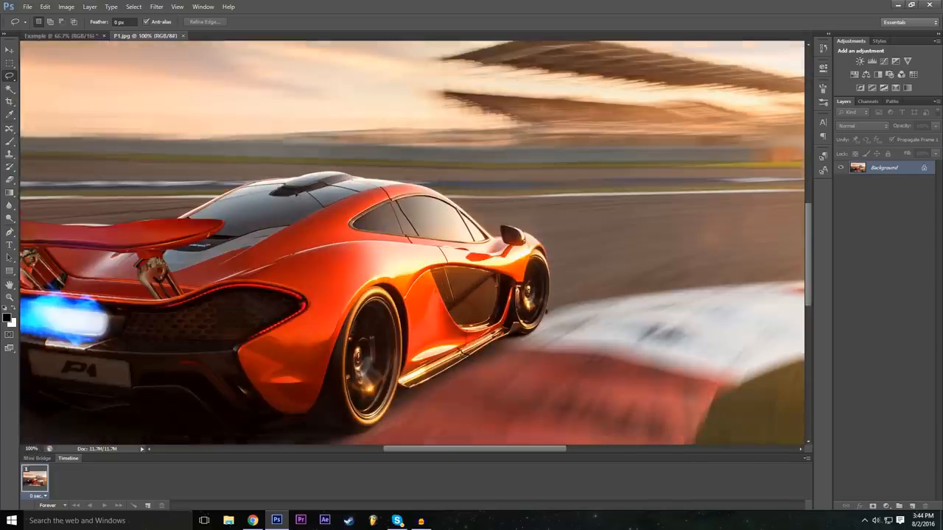
pyautogui.moveTo(475, 452); pyautogui.dragTo(445, 453)
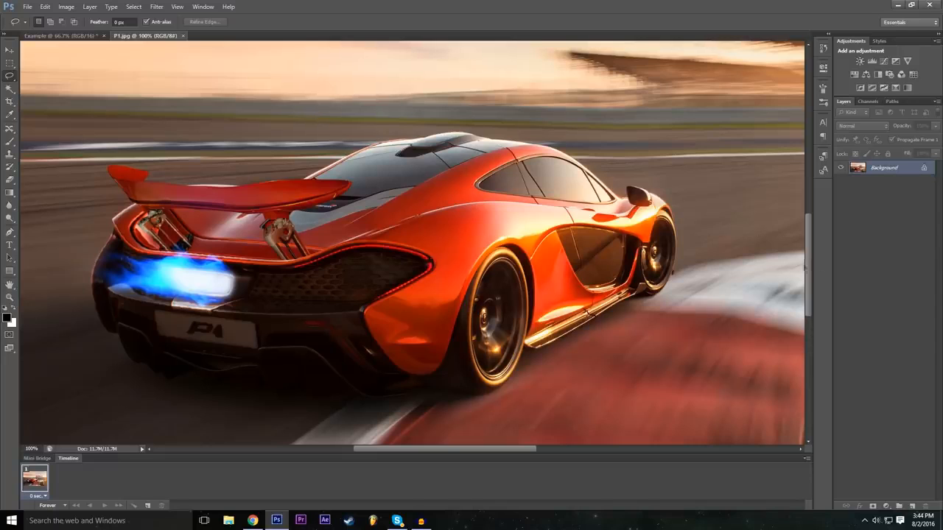
pyautogui.moveTo(810, 261); pyautogui.dragTo(810, 265)
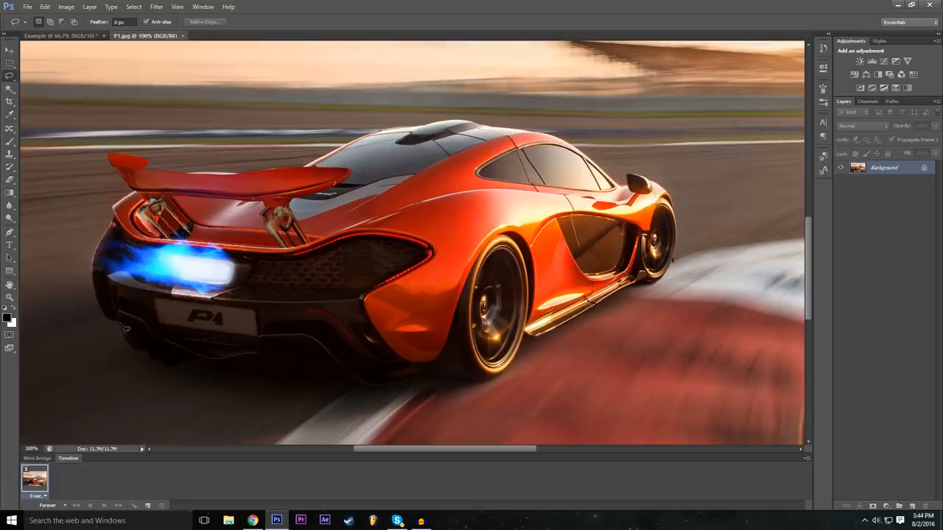
pyautogui.moveTo(121, 324)
pyautogui.mouseDown()
pyautogui.moveTo(124, 342)
pyautogui.moveTo(171, 371)
pyautogui.moveTo(195, 361)
pyautogui.moveTo(221, 378)
pyautogui.moveTo(271, 381)
pyautogui.moveTo(291, 392)
pyautogui.moveTo(481, 383)
pyautogui.mouseUp()
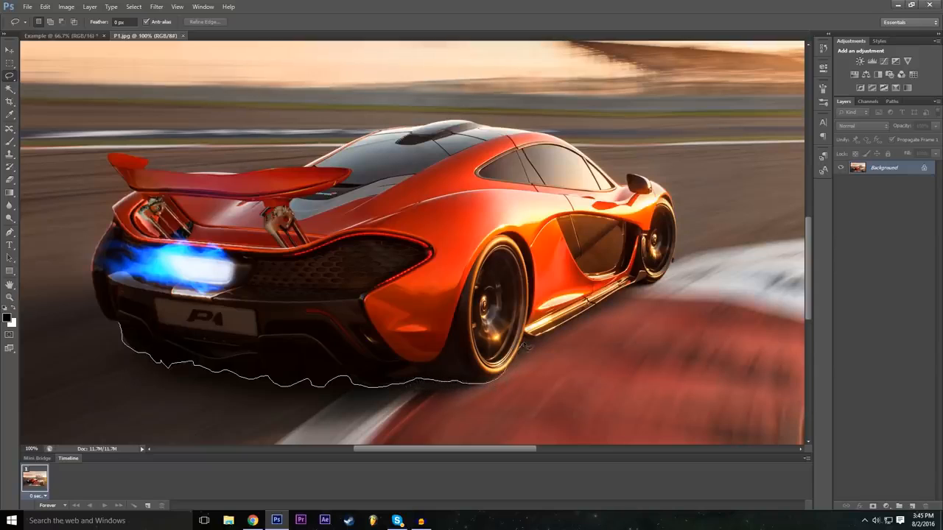
pyautogui.moveTo(528, 345)
pyautogui.mouseDown()
pyautogui.moveTo(524, 338)
pyautogui.moveTo(590, 310)
pyautogui.mouseUp()
pyautogui.moveTo(638, 285)
pyautogui.mouseDown()
pyautogui.moveTo(662, 285)
pyautogui.moveTo(676, 245)
pyautogui.mouseUp()
pyautogui.moveTo(659, 186)
pyautogui.mouseDown()
pyautogui.moveTo(632, 175)
pyautogui.moveTo(630, 189)
pyautogui.moveTo(616, 182)
pyautogui.moveTo(554, 135)
pyautogui.moveTo(442, 123)
pyautogui.moveTo(383, 130)
pyautogui.moveTo(306, 172)
pyautogui.mouseUp()
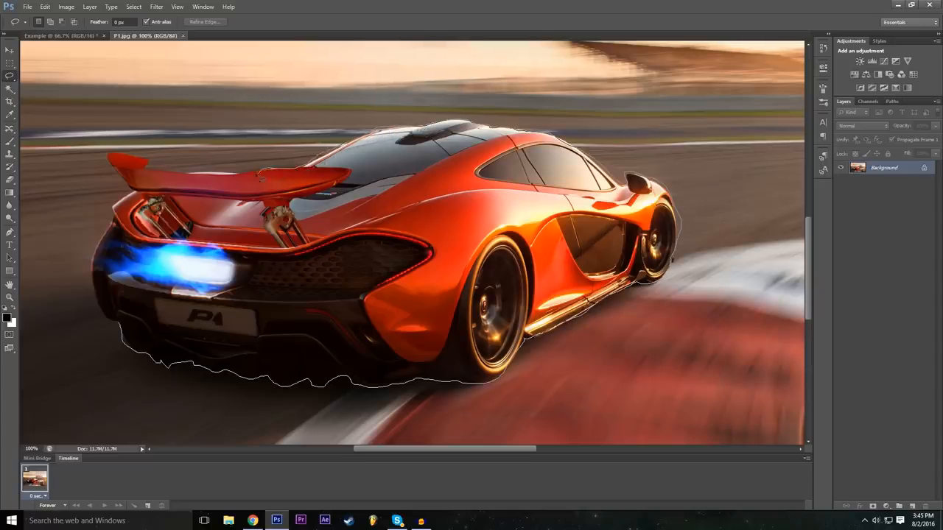
pyautogui.moveTo(212, 175)
pyautogui.mouseDown()
pyautogui.moveTo(111, 157)
pyautogui.moveTo(131, 194)
pyautogui.moveTo(96, 254)
pyautogui.moveTo(94, 277)
pyautogui.moveTo(101, 312)
pyautogui.moveTo(123, 330)
pyautogui.mouseUp()
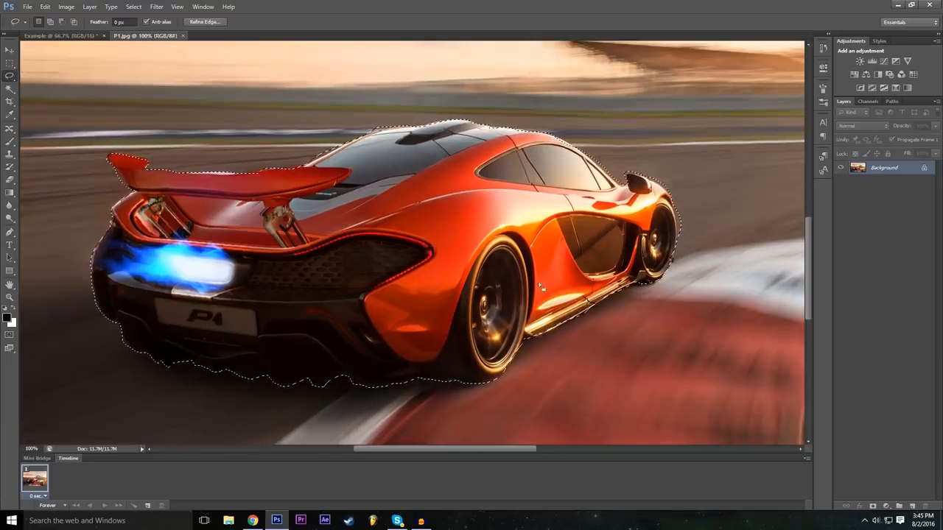
# Convert the locked Background into a regular layer named Mclaren.
pyautogui.click(34, 450)
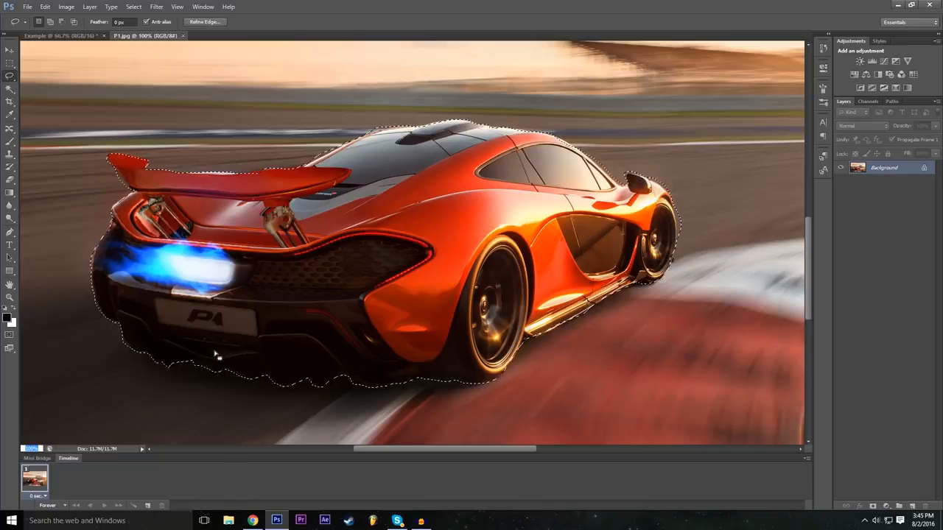
pyautogui.write('50')
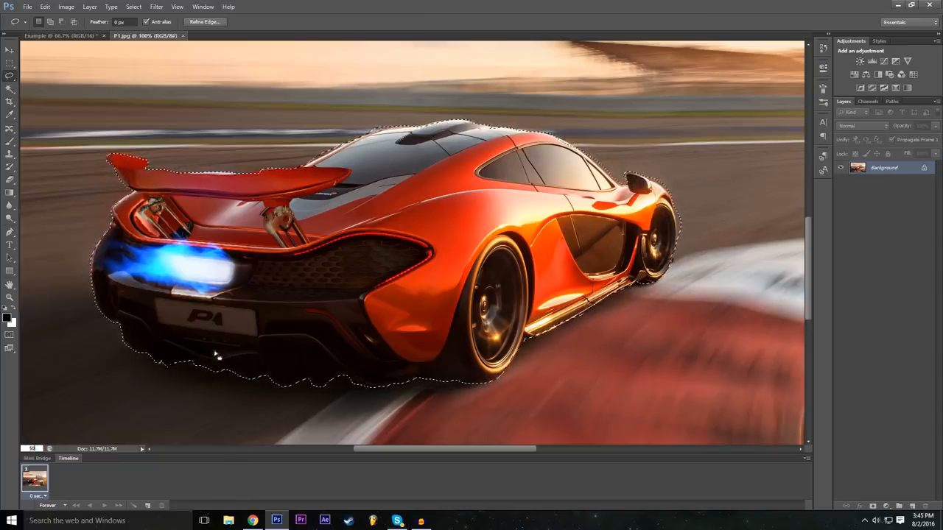
pyautogui.press('Return')
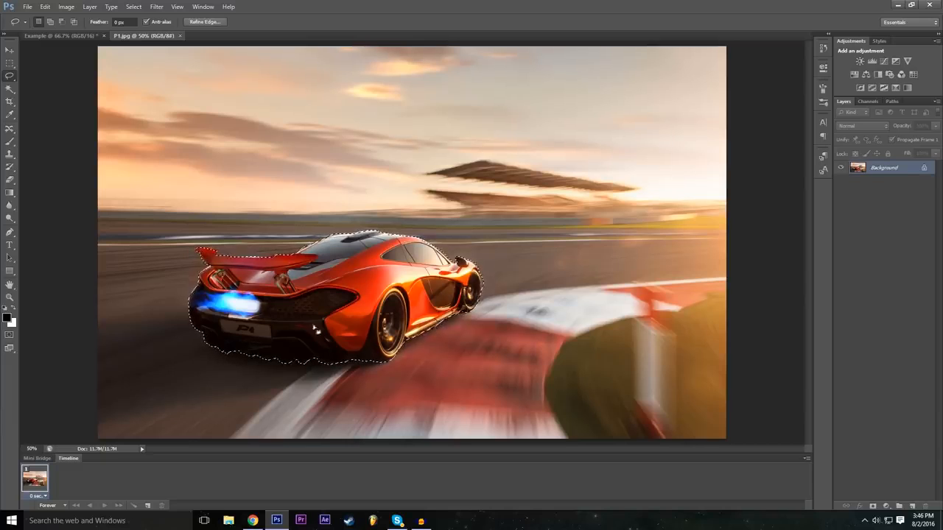
pyautogui.doubleClick(926, 170)
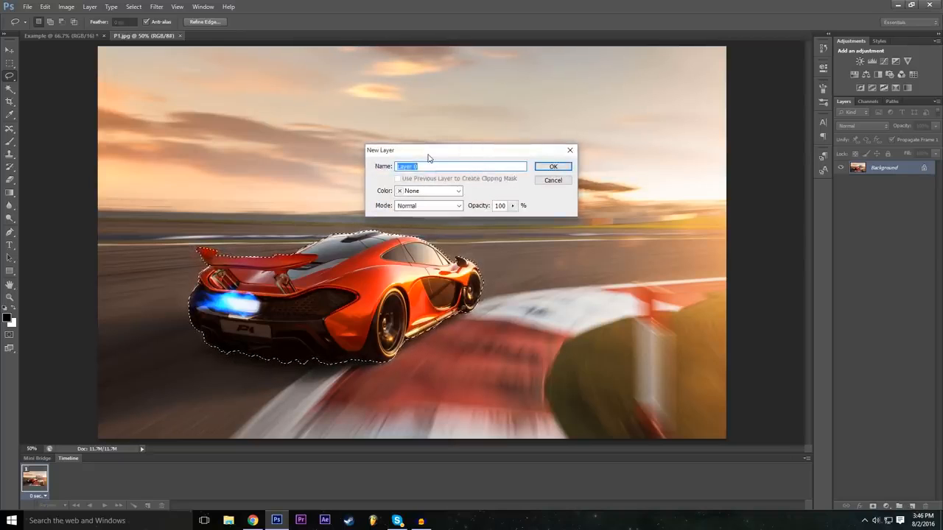
pyautogui.write('Mclaren')
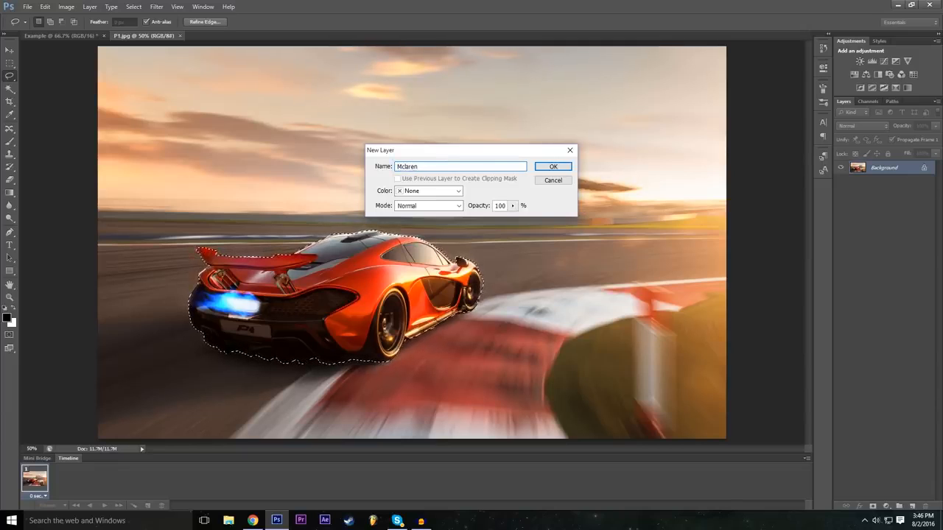
pyautogui.press('Return')
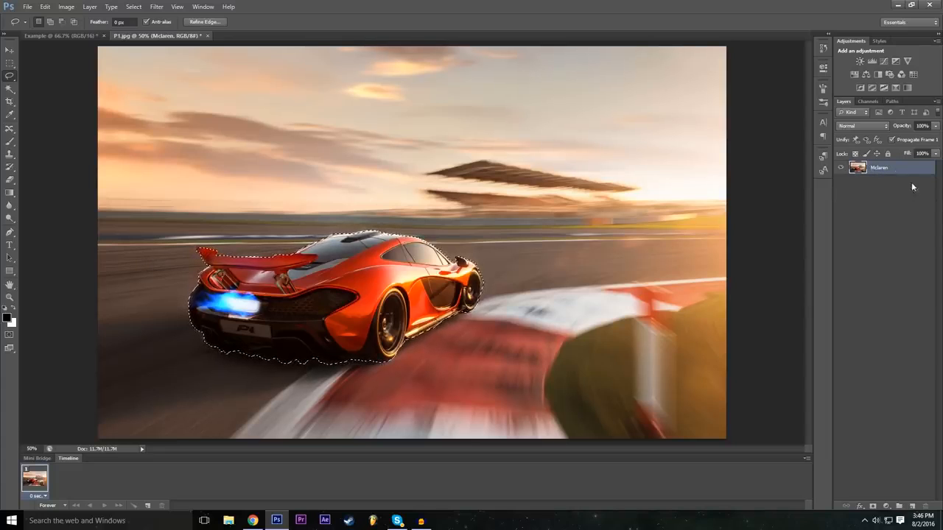
# Copy the selected car onto a new layer, and hide and reshow the Mclaren layer to check the cutout.
pyautogui.hotkey('ctrl', 'c')
pyautogui.hotkey('ctrl', 'v')
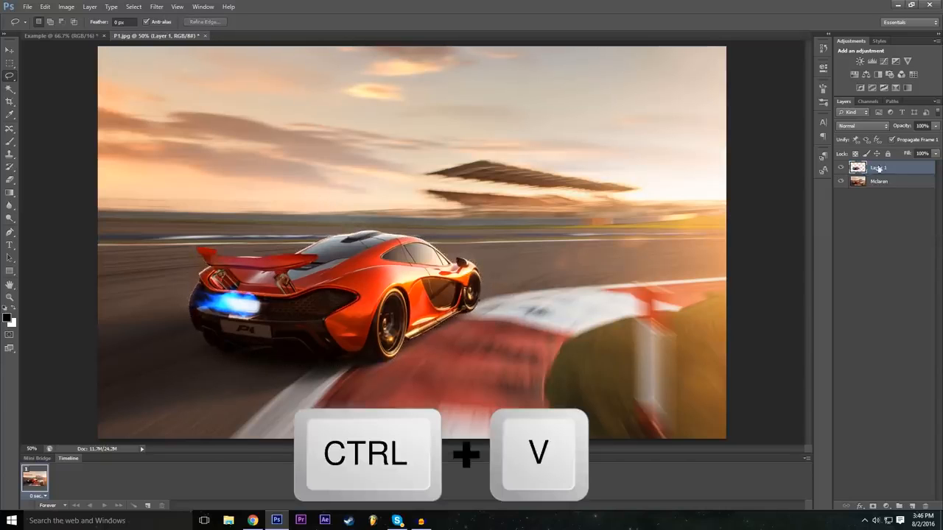
pyautogui.click(840, 182)
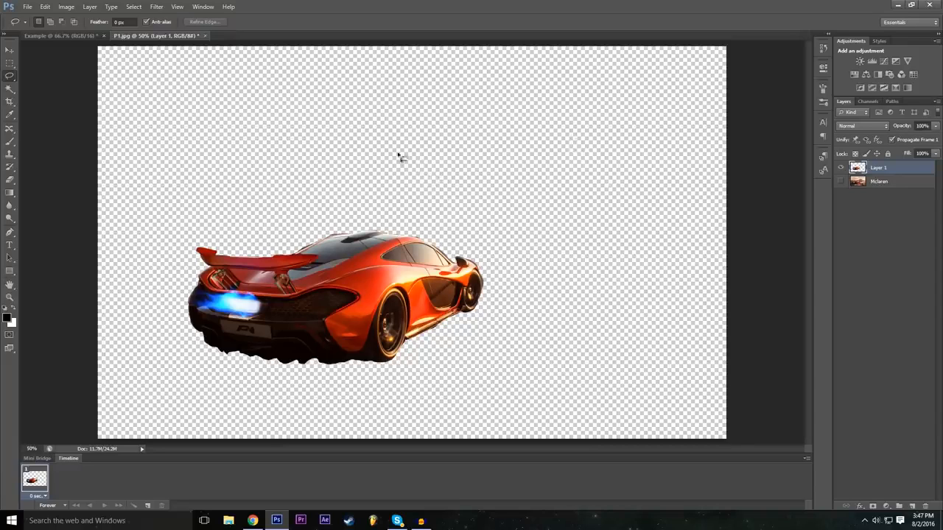
pyautogui.click(841, 181)
# Move the car cutout around the image, leaving it overlapping the original car, slightly higher and to its right.
pyautogui.click(9, 50)
pyautogui.moveTo(369, 292); pyautogui.dragTo(418, 320)
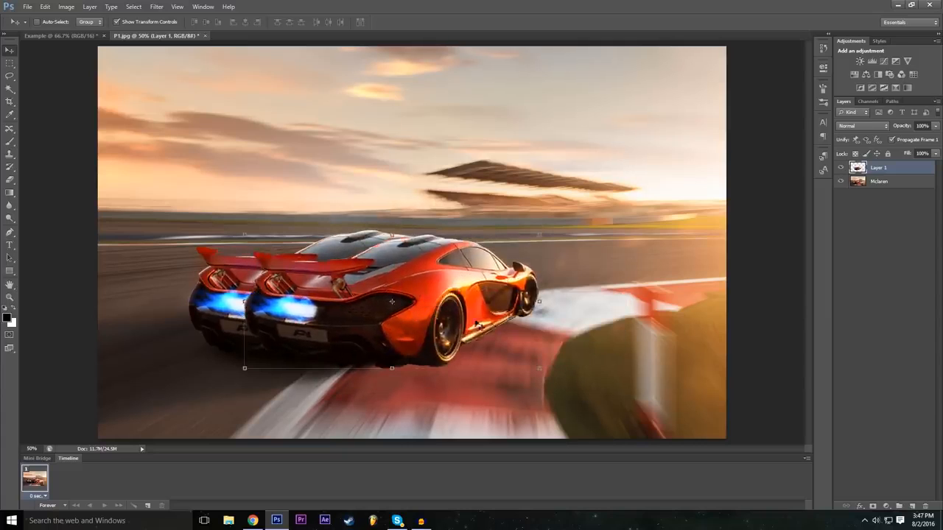
pyautogui.hotkey('ctrl', 'z')
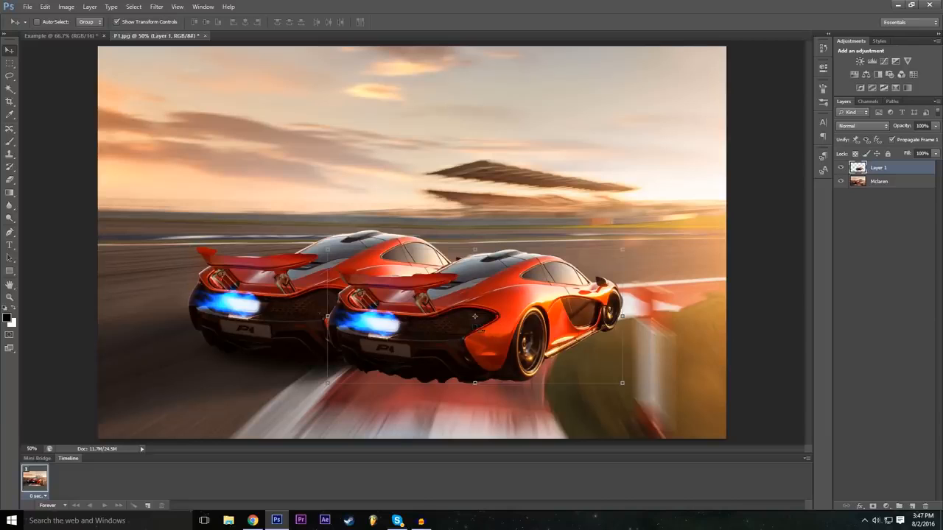
pyautogui.moveTo(475, 317); pyautogui.dragTo(407, 278)
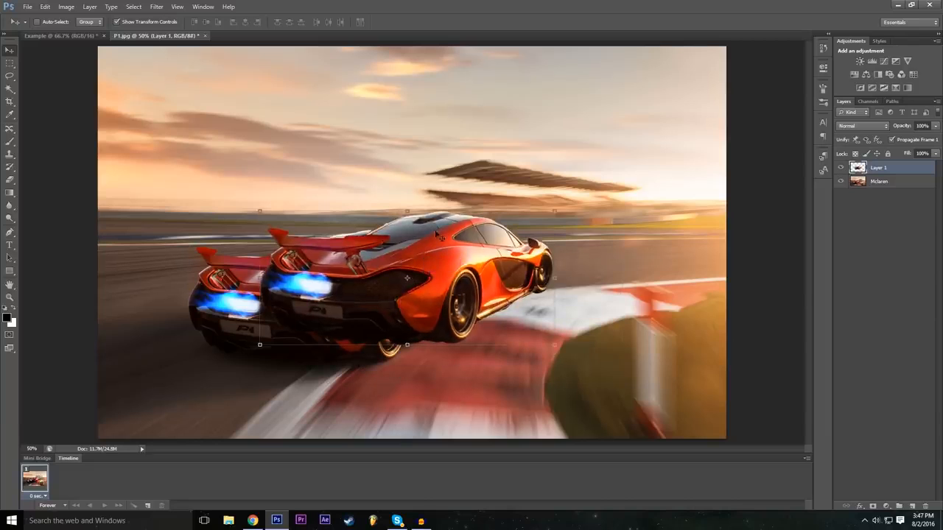
# Flip the car cutout vertically by setting its transform height to -100%.
pyautogui.hotkey('ctrl', 't')
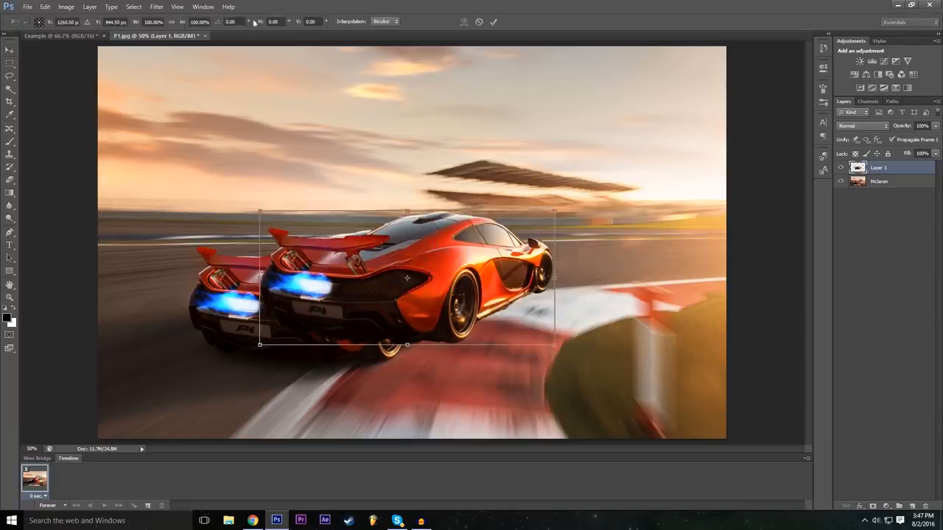
pyautogui.click(191, 21)
pyautogui.write('-100')
pyautogui.press('Return')
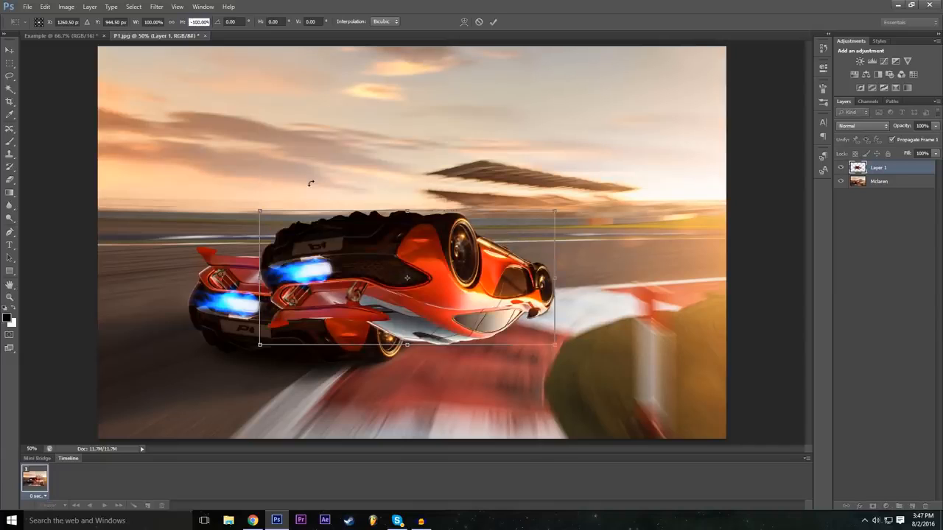
# Undo the vertical flip, mirror the car cutout horizontally with a width of -100%, and place it to the right of the original car.
pyautogui.hotkey('ctrl', 'z')
pyautogui.click(151, 21)
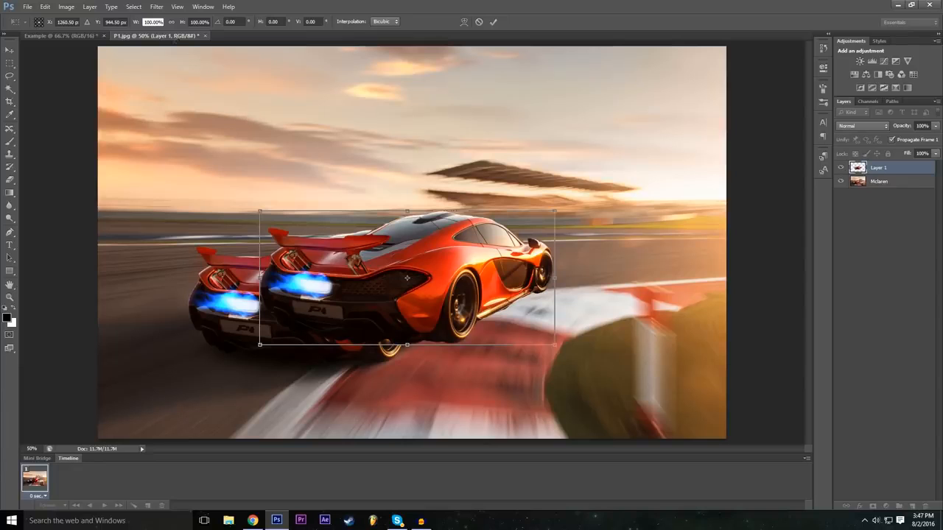
pyautogui.write('-100')
pyautogui.press('Return')
pyautogui.moveTo(417, 297); pyautogui.dragTo(607, 313)
pyautogui.moveTo(593, 314); pyautogui.dragTo(638, 331)
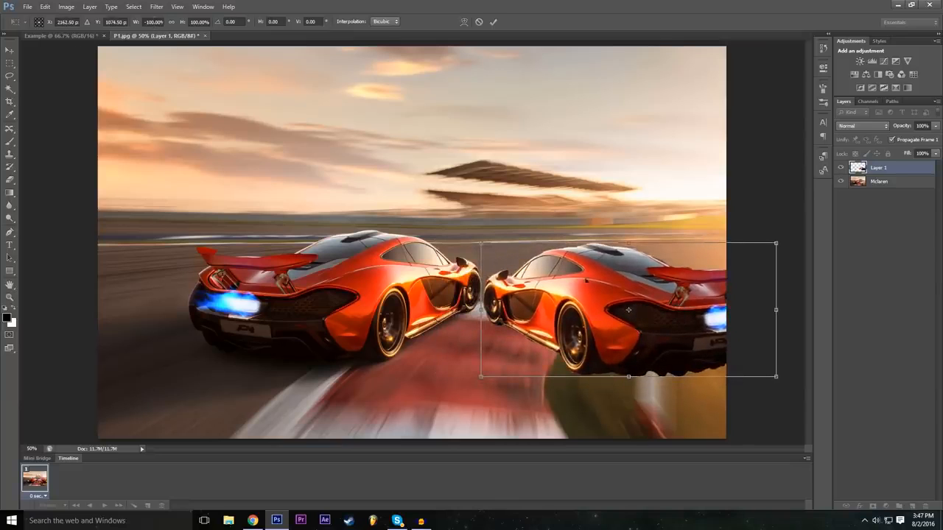
# Move the mirrored cutout over the original car, try narrowing it to about -77%, and restore its width to -100%.
pyautogui.moveTo(566, 319); pyautogui.dragTo(295, 283)
pyautogui.moveTo(546, 273); pyautogui.dragTo(480, 271)
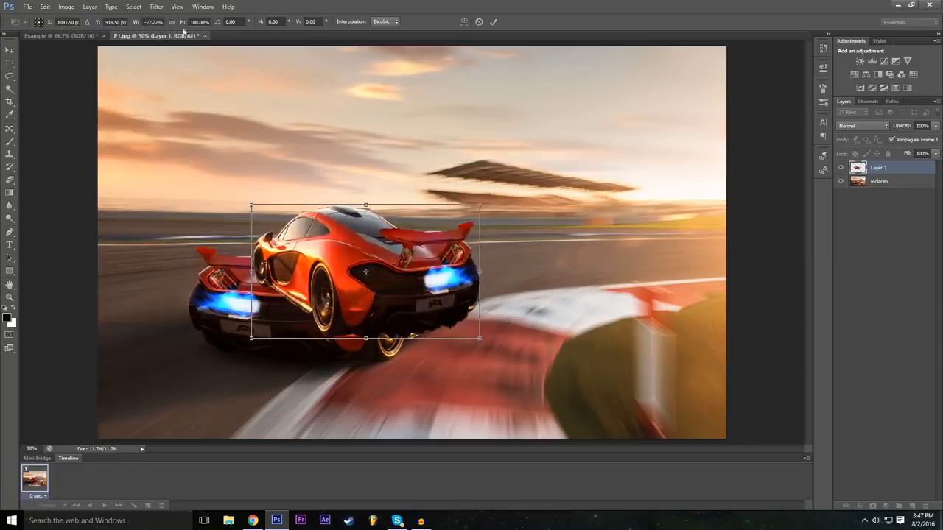
pyautogui.click(153, 22)
pyautogui.doubleClick(160, 16)
pyautogui.write('100')
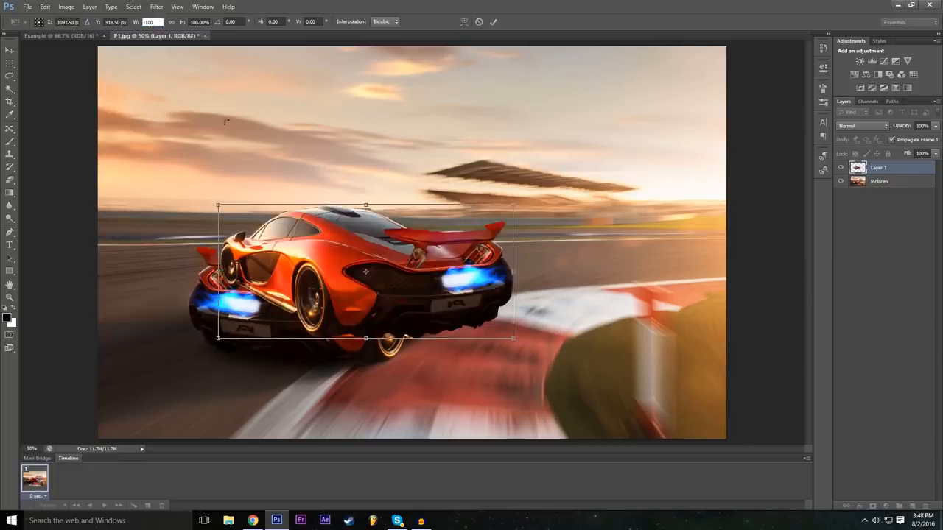
# Move the mirrored cutout to face the original car from the right, rotate it about 9° clockwise, and apply the transform.
pyautogui.moveTo(374, 276); pyautogui.dragTo(632, 308)
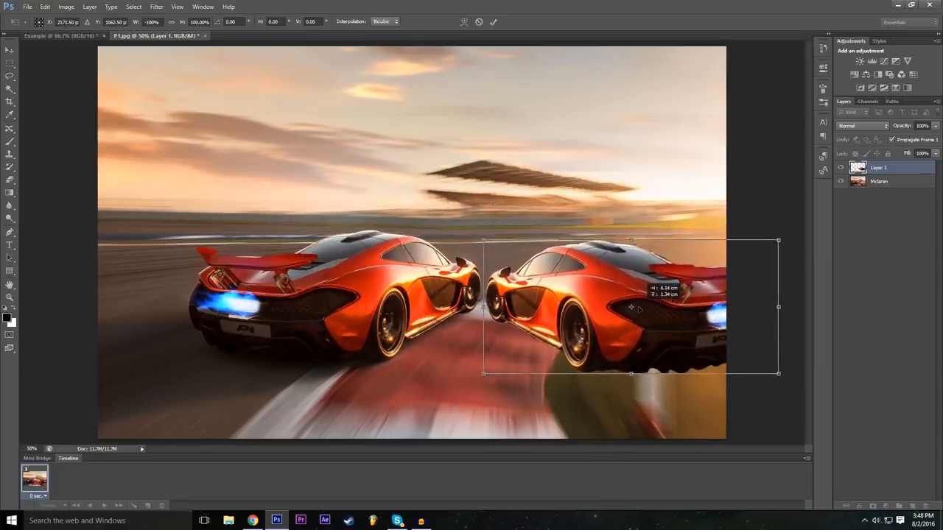
pyautogui.moveTo(479, 230); pyautogui.dragTo(502, 214)
pyautogui.moveTo(591, 286); pyautogui.dragTo(593, 303)
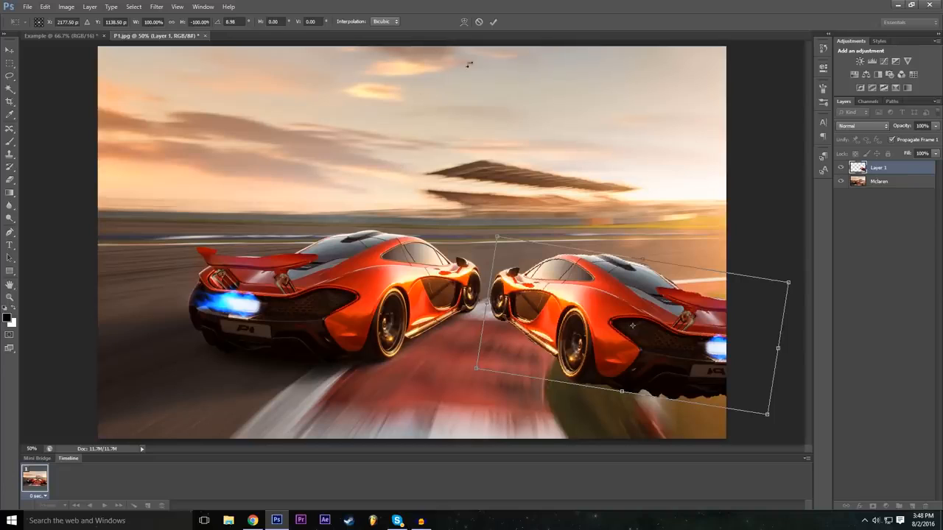
pyautogui.click(496, 27)
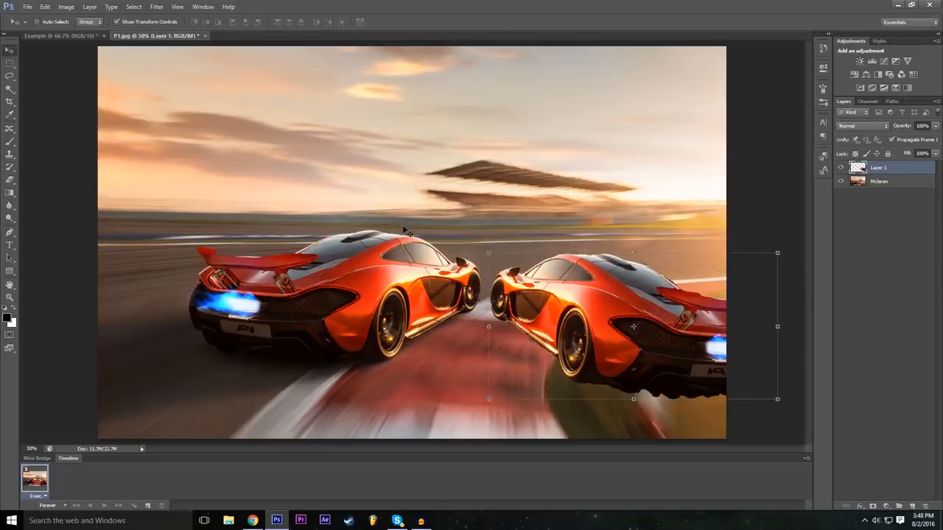
# Enable a Drop Shadow in Layer 1's layer style and adjust its size.
pyautogui.click(860, 507)
pyautogui.click(874, 385)
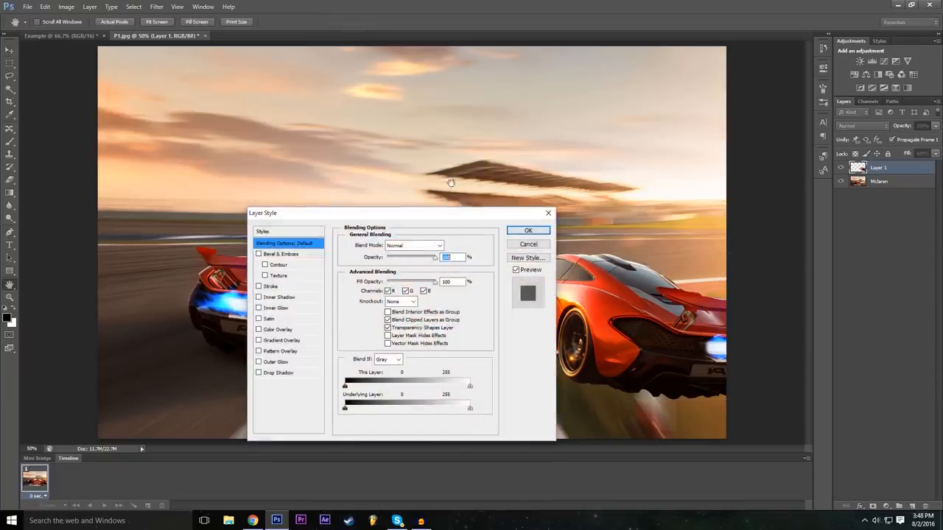
pyautogui.click(213, 320)
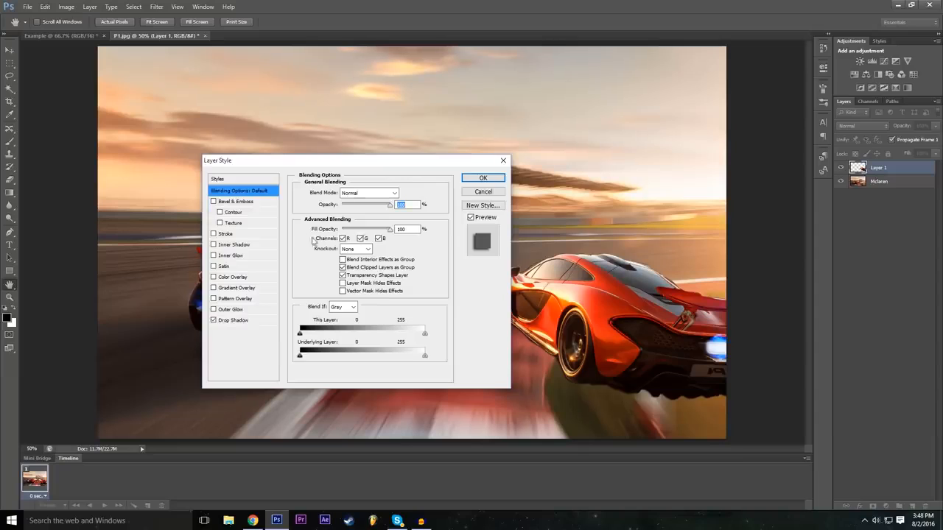
pyautogui.moveTo(365, 165); pyautogui.dragTo(295, 167)
pyautogui.click(186, 322)
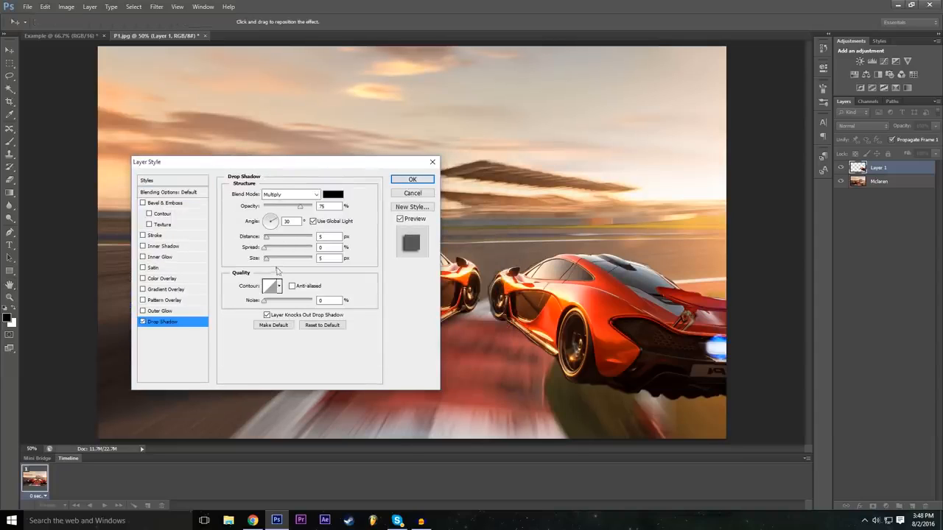
pyautogui.click(278, 259)
# Enable an Outer Glow on Layer 1, enlarge the glow, and apply the layer style.
pyautogui.click(144, 311)
pyautogui.click(184, 311)
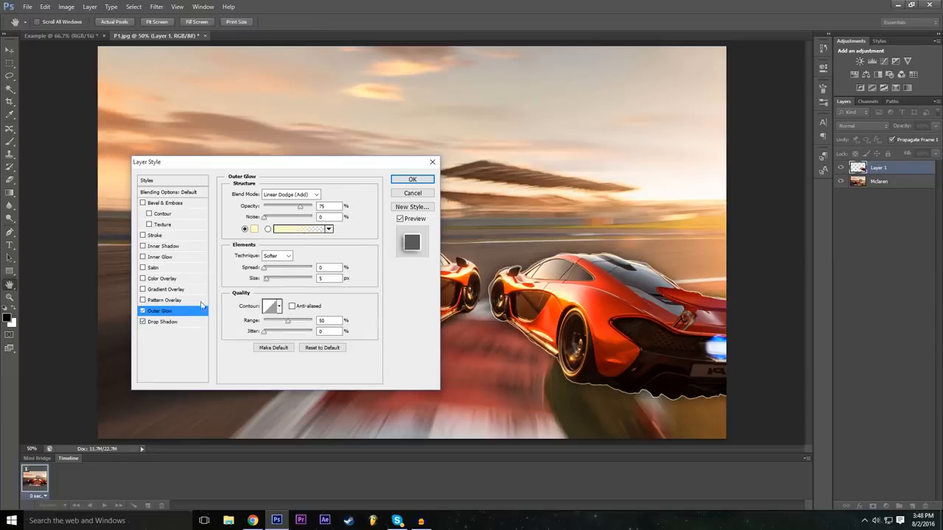
pyautogui.moveTo(272, 281); pyautogui.dragTo(280, 279)
pyautogui.moveTo(334, 165); pyautogui.dragTo(378, 183)
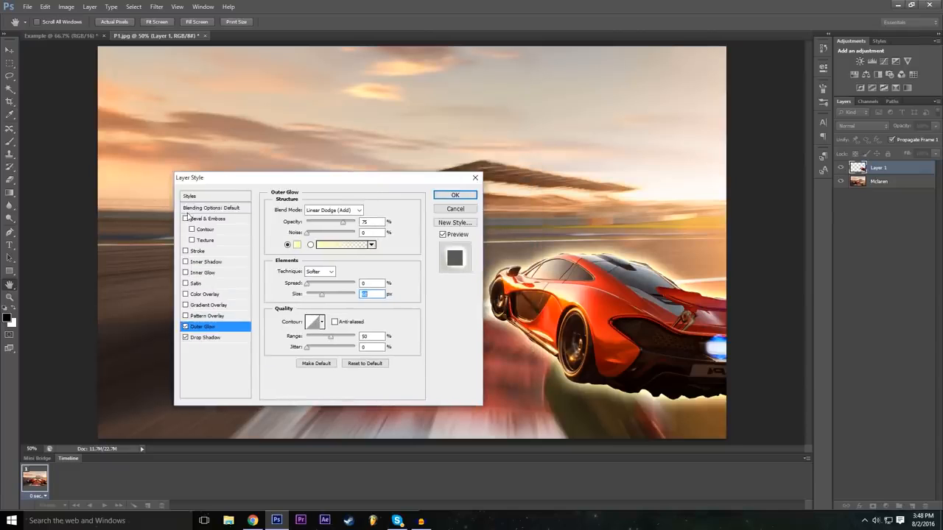
pyautogui.click(455, 195)
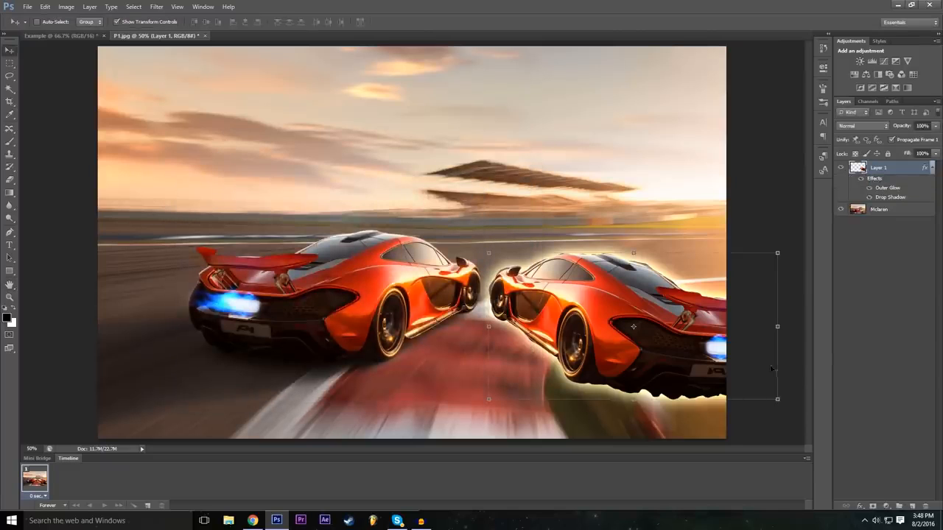
# Deselect Layer 1 and add a Brightness/Contrast adjustment layer with color None and Normal mode.
pyautogui.click(896, 335)
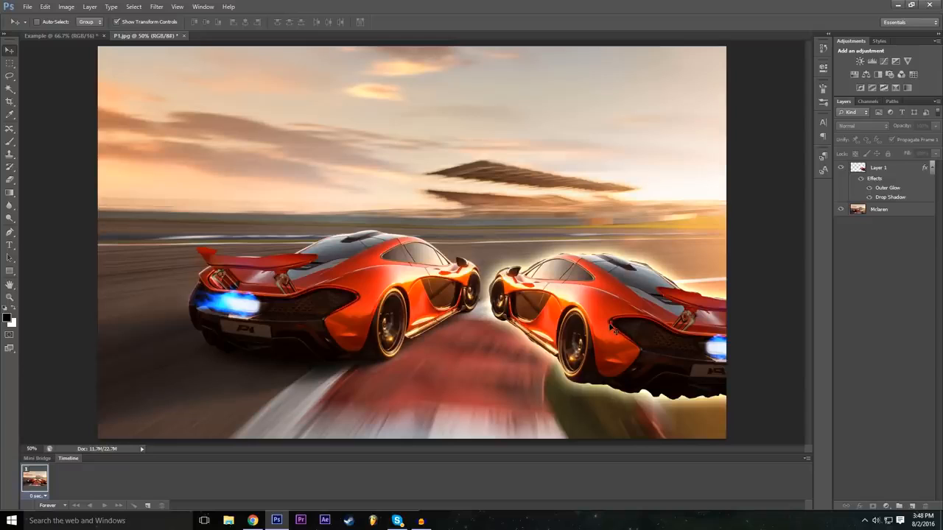
pyautogui.click(856, 174)
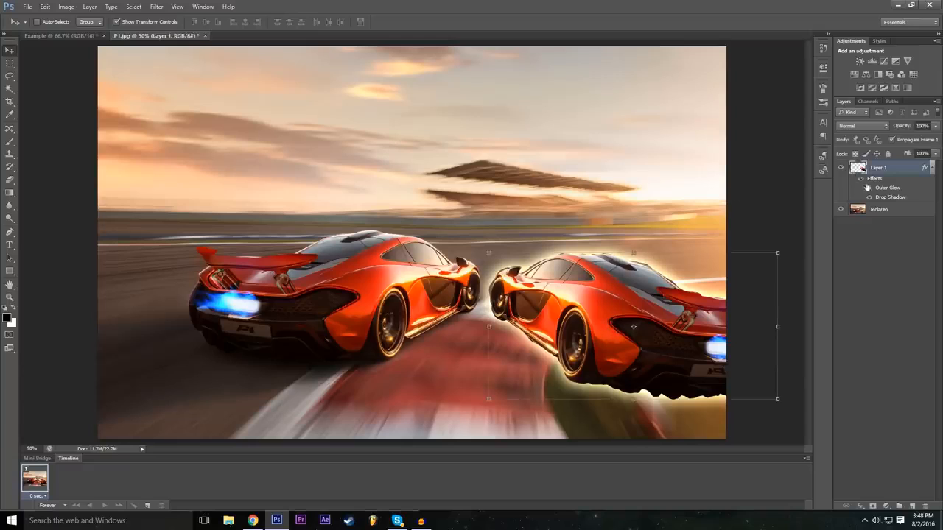
pyautogui.click(881, 316)
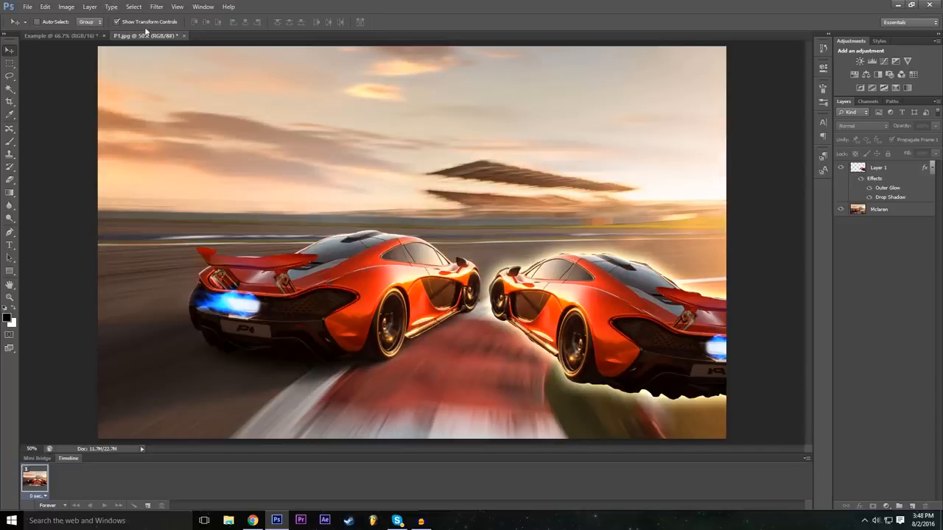
pyautogui.click(90, 6)
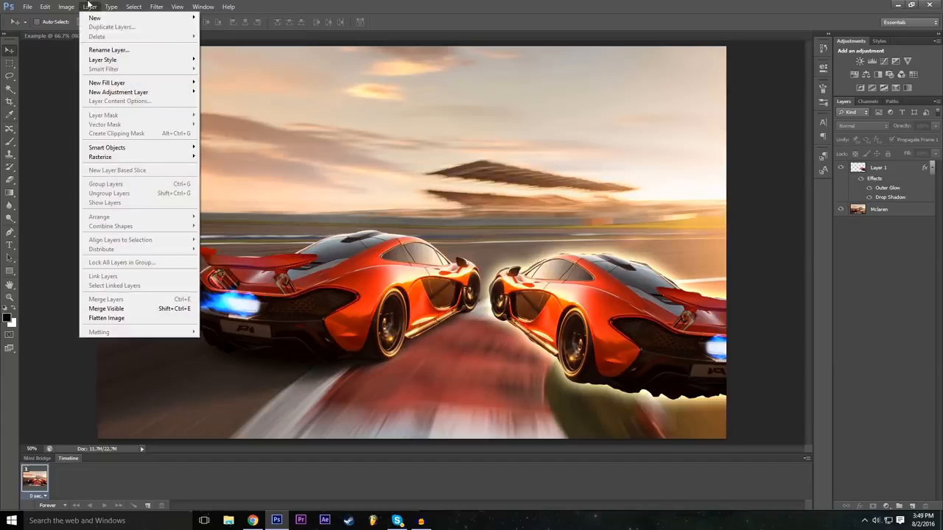
pyautogui.moveTo(145, 95)
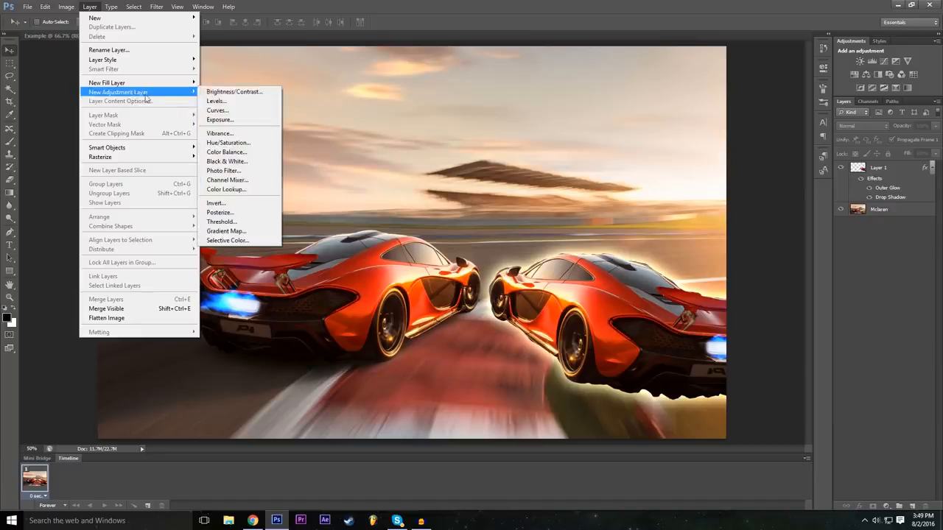
pyautogui.click(252, 97)
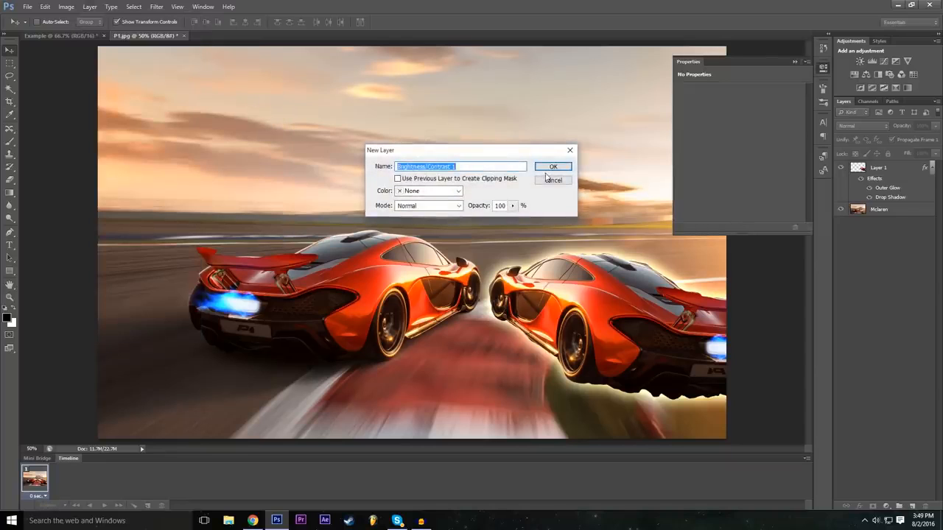
pyautogui.click(437, 193)
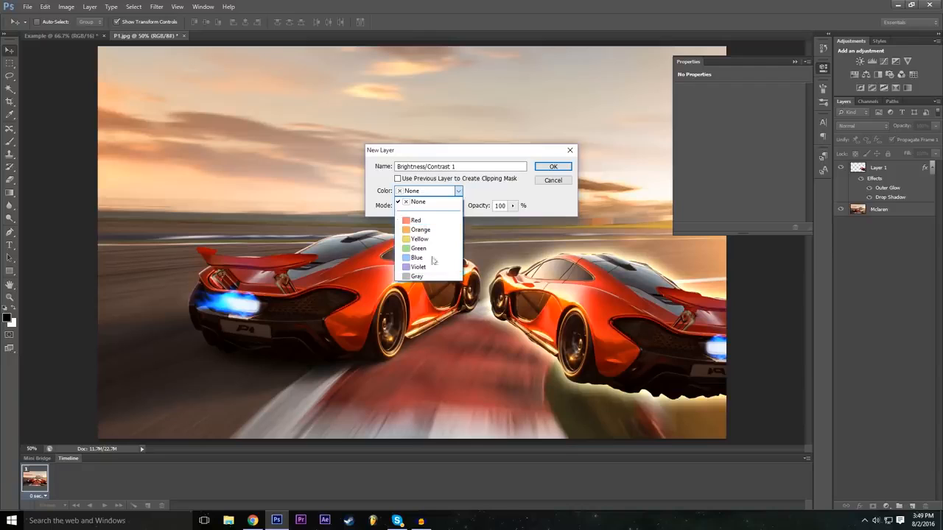
pyautogui.click(417, 201)
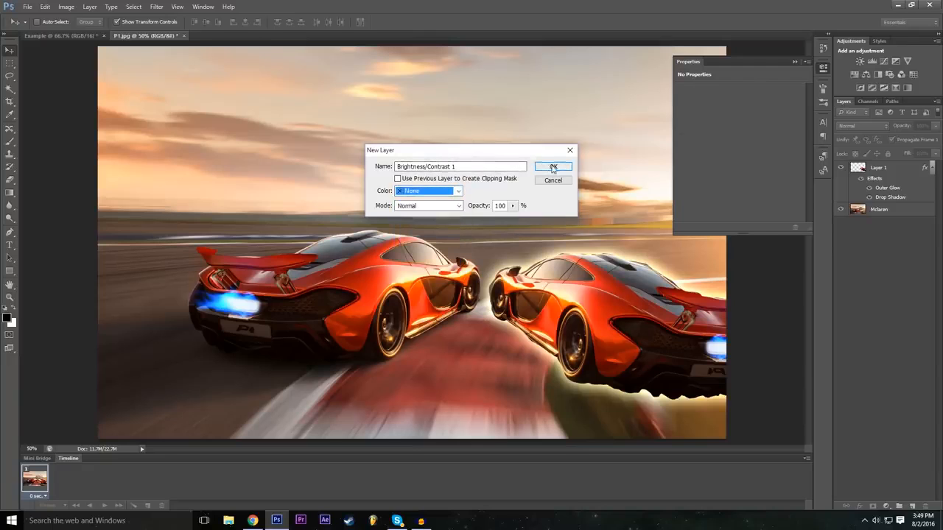
pyautogui.click(545, 167)
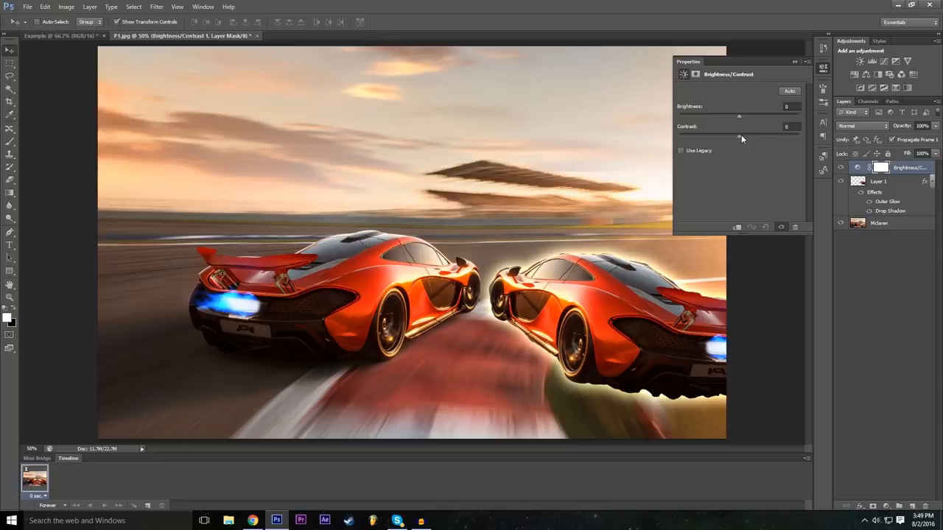
# Set the adjustment layer's contrast to 40 and its brightness to -7.
pyautogui.moveTo(744, 135)
pyautogui.mouseDown()
pyautogui.moveTo(765, 142)
pyautogui.moveTo(689, 158)
pyautogui.moveTo(683, 130)
pyautogui.moveTo(691, 122)
pyautogui.moveTo(678, 119)
pyautogui.moveTo(737, 111)
pyautogui.moveTo(758, 123)
pyautogui.moveTo(758, 145)
pyautogui.mouseUp()
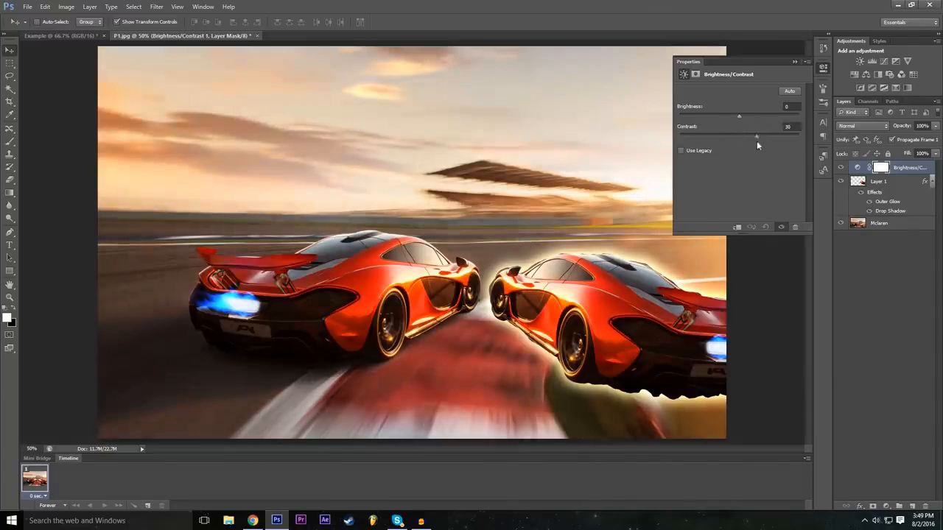
pyautogui.moveTo(769, 154)
pyautogui.mouseDown()
pyautogui.moveTo(748, 143)
pyautogui.moveTo(761, 150)
pyautogui.mouseUp()
pyautogui.moveTo(744, 115)
pyautogui.mouseDown()
pyautogui.moveTo(725, 118)
pyautogui.moveTo(755, 116)
pyautogui.moveTo(737, 125)
pyautogui.mouseUp()
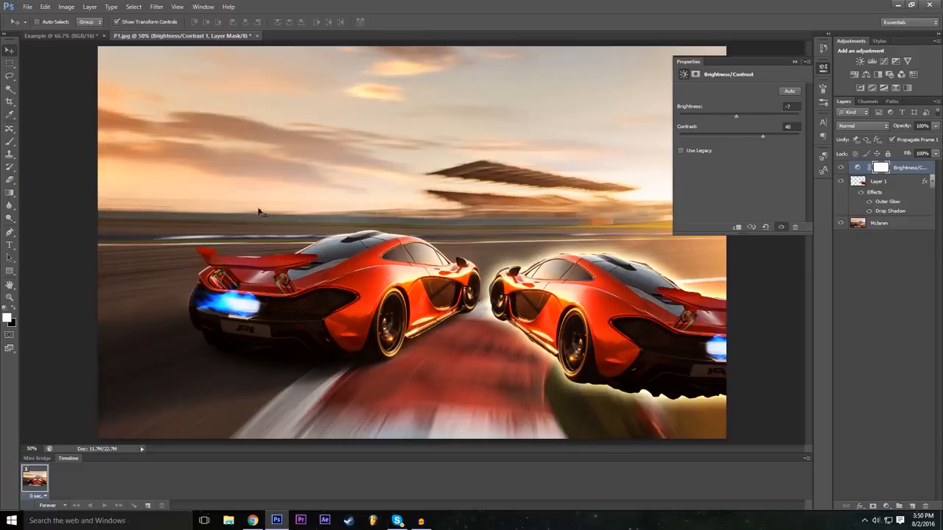
# Collapse the adjustment's properties, and hide and reshow the Brightness/Contrast layer to compare the image with and without it.
pyautogui.click(792, 62)
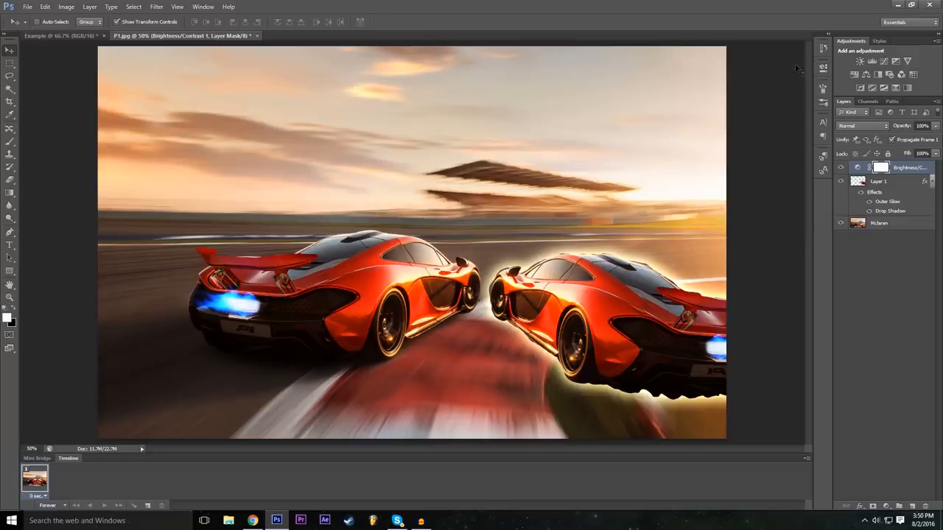
pyautogui.click(841, 168)
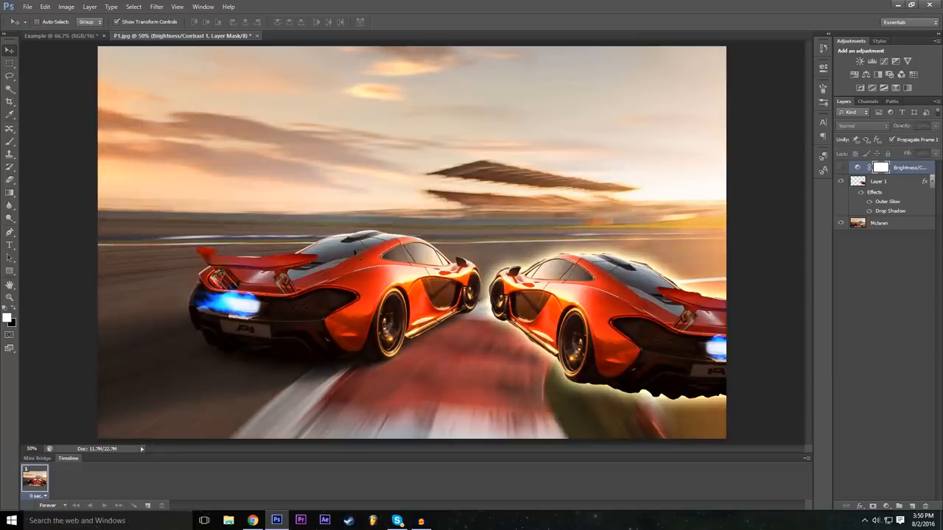
pyautogui.click(842, 171)
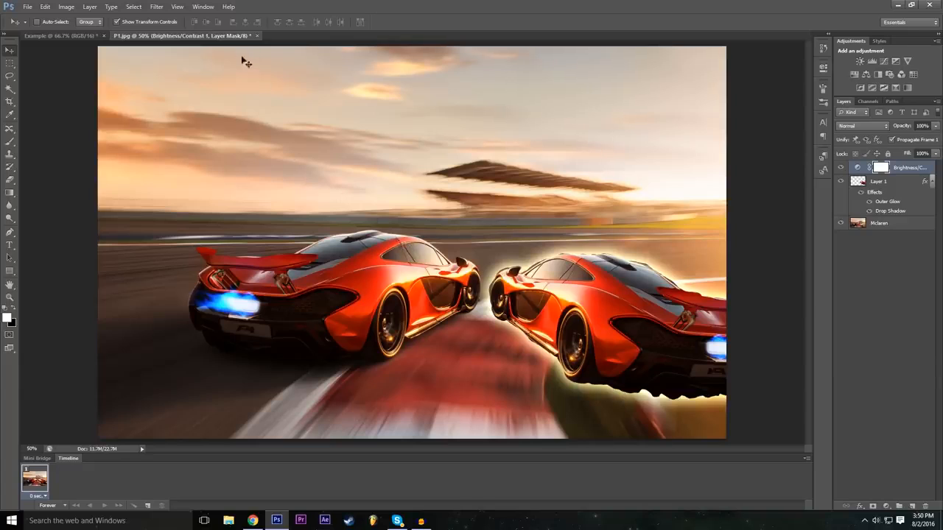
# Add a Levels adjustment layer named Levels 1 above the Brightness/Contrast layer.
pyautogui.click(90, 7)
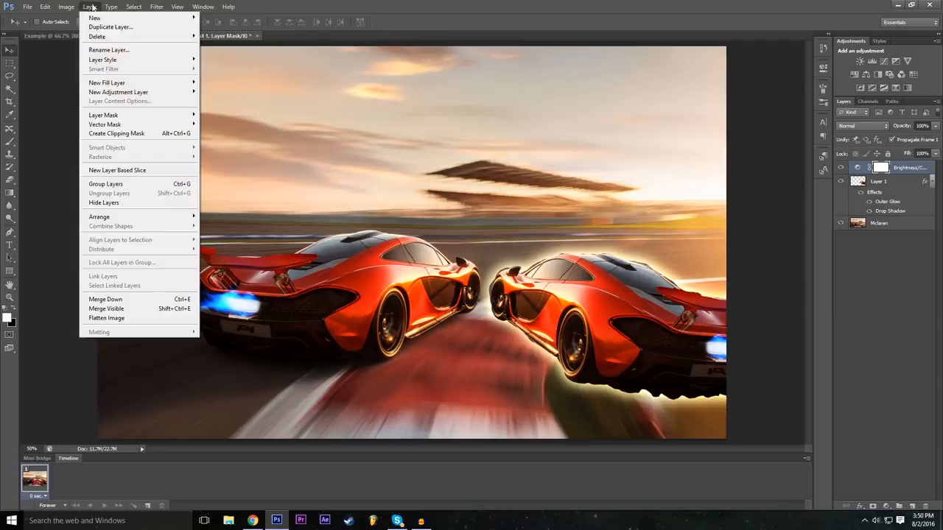
pyautogui.moveTo(140, 95)
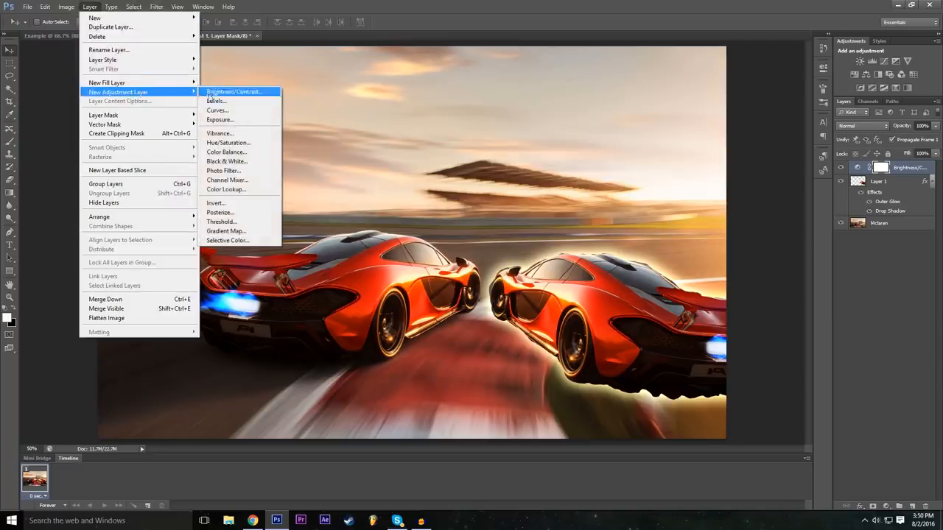
pyautogui.click(246, 104)
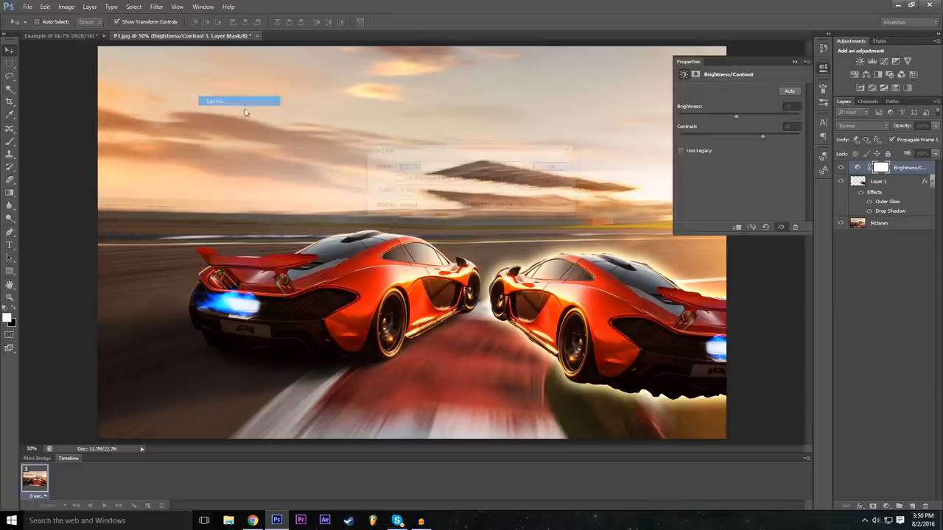
pyautogui.click(553, 167)
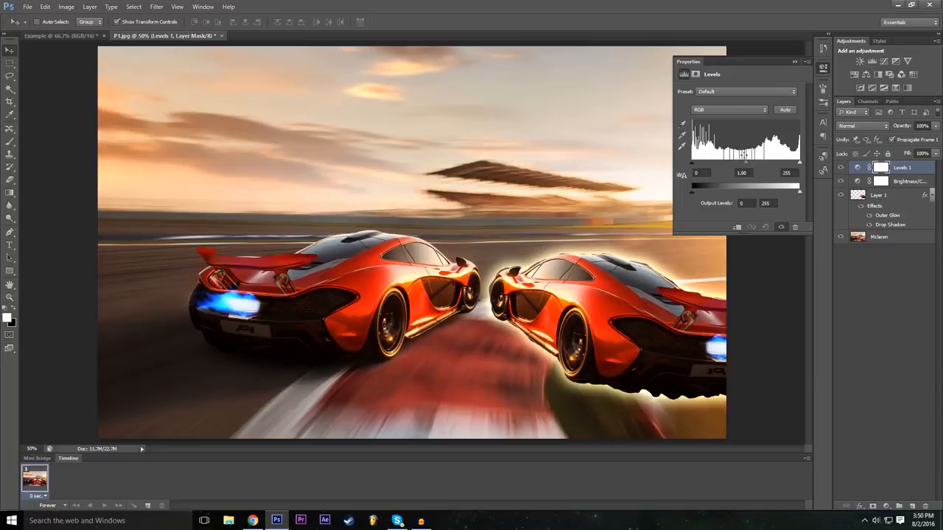
# Apply the Darker preset to the Levels adjustment.
pyautogui.click(715, 92)
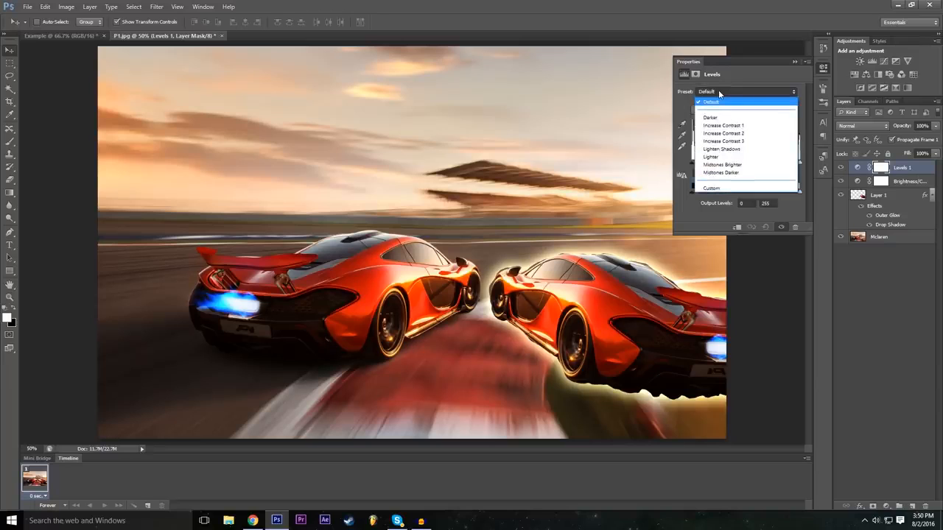
pyautogui.click(723, 90)
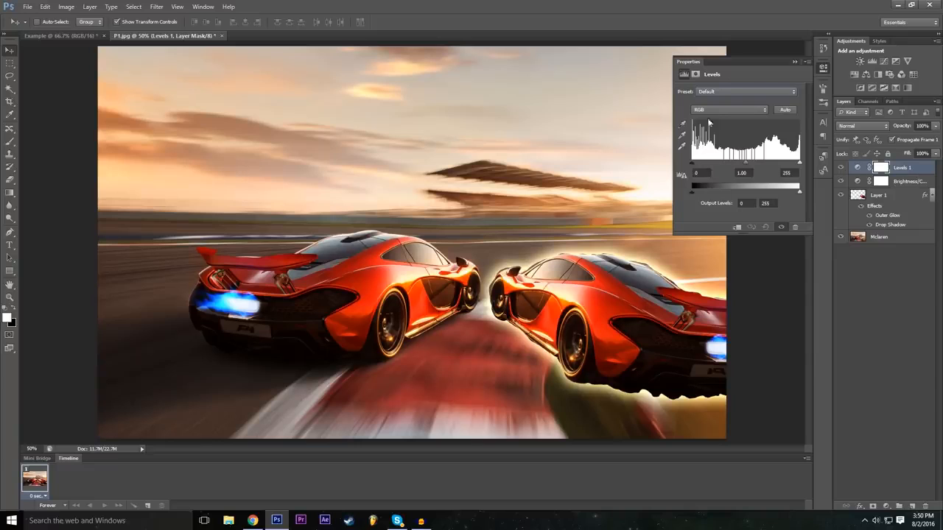
pyautogui.click(716, 92)
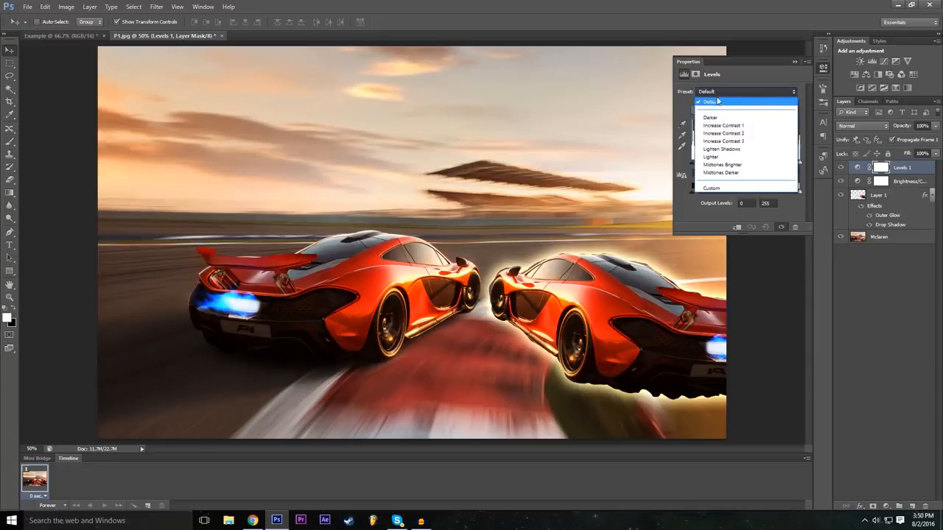
pyautogui.click(719, 118)
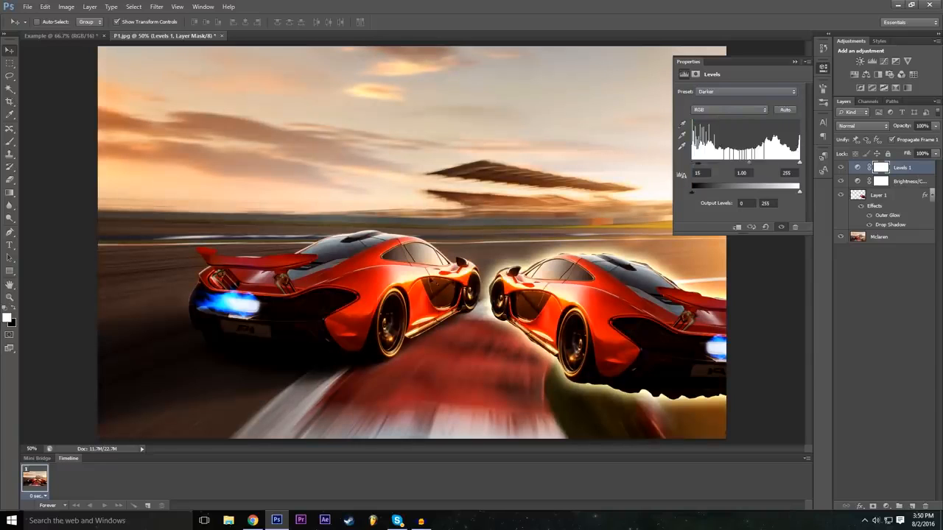
# Try the Increase Contrast 1 preset on the Levels adjustment, and then a custom midtone value of 1.07.
pyautogui.click(730, 92)
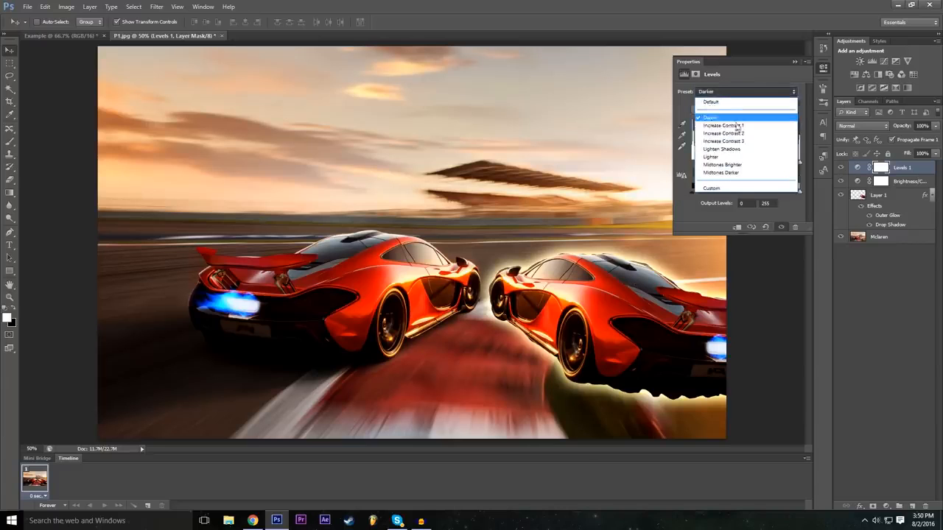
pyautogui.click(729, 126)
pyautogui.click(735, 92)
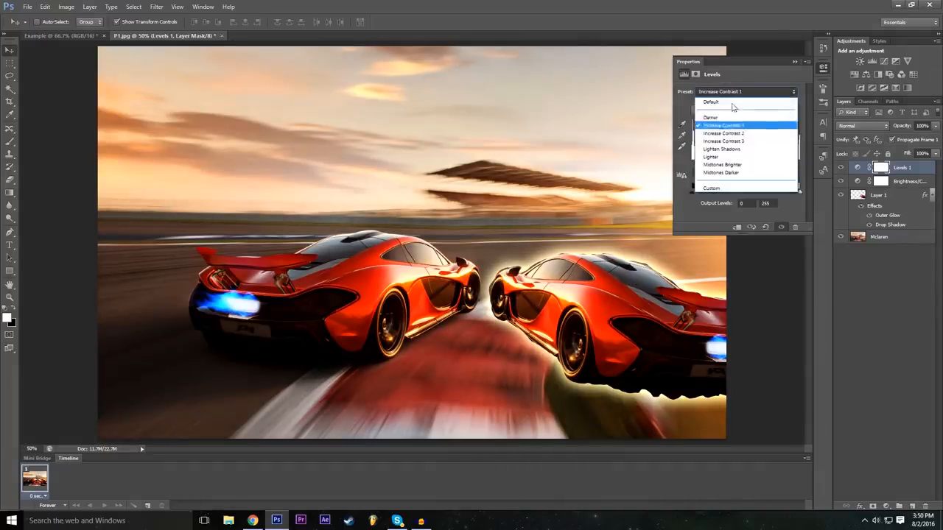
pyautogui.click(743, 159)
pyautogui.click(742, 161)
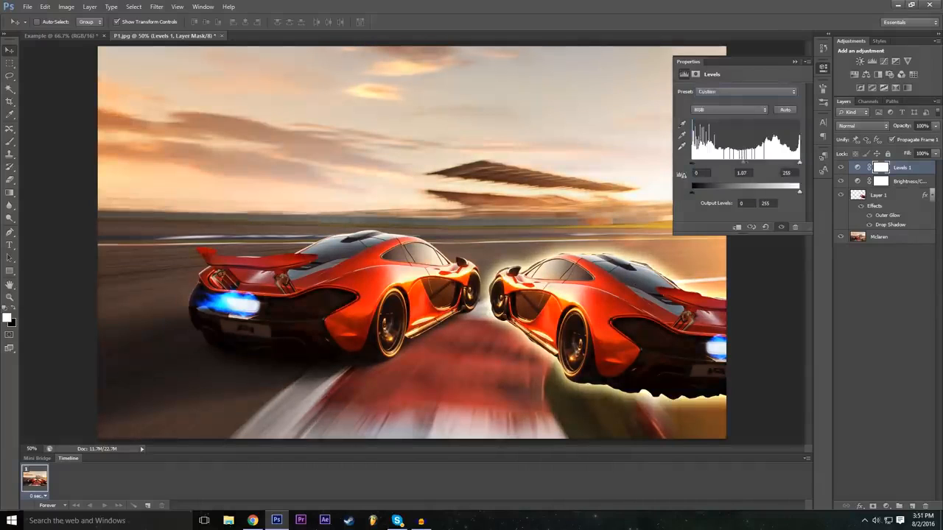
# Try the Midtones Darker and Midtones Brighter presets on the Levels adjustment.
pyautogui.click(721, 91)
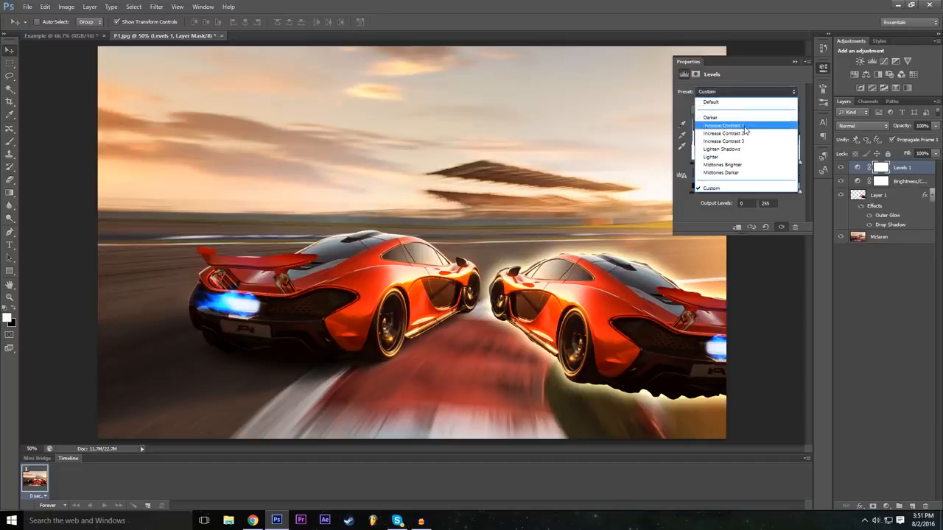
pyautogui.click(736, 172)
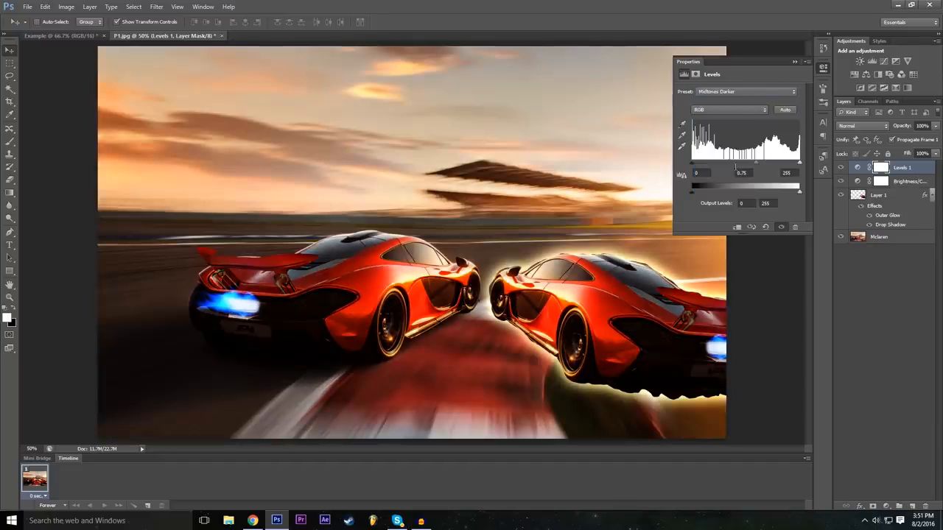
pyautogui.click(738, 92)
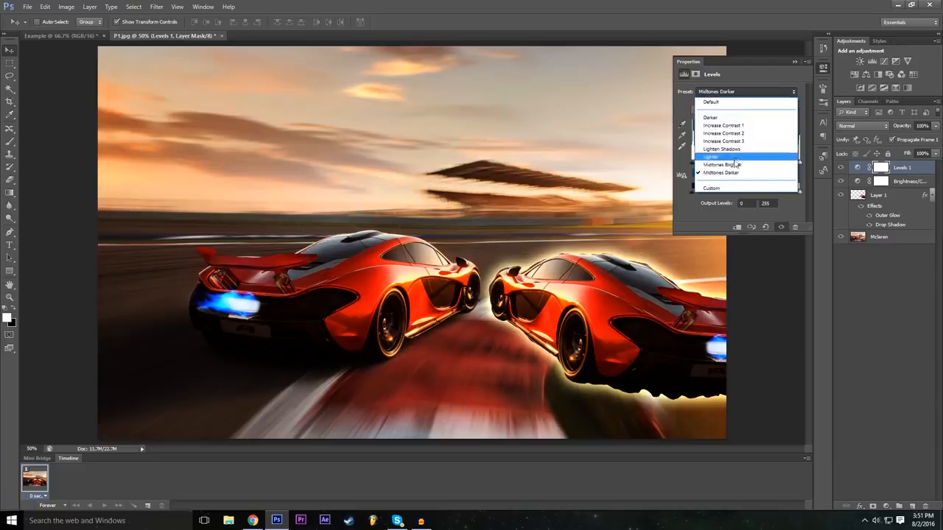
pyautogui.click(725, 164)
# Try the Lighten Shadows and Increase Contrast 3 presets on the Levels adjustment.
pyautogui.click(723, 92)
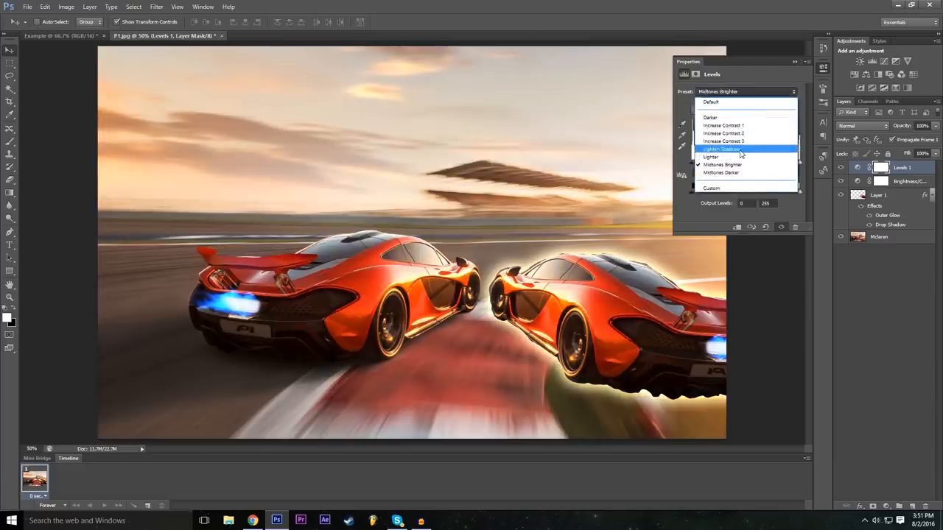
pyautogui.click(744, 149)
pyautogui.click(736, 89)
pyautogui.click(726, 140)
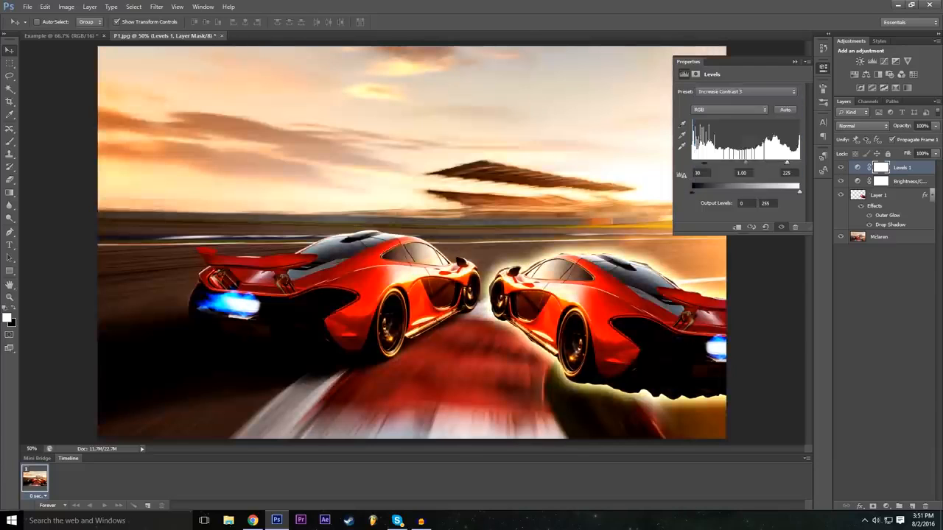
# Try the Increase Contrast 2 preset and then Midtones Brighter again on the Levels adjustment.
pyautogui.click(733, 92)
pyautogui.click(733, 134)
pyautogui.click(736, 92)
pyautogui.click(725, 92)
pyautogui.click(701, 127)
pyautogui.click(725, 93)
pyautogui.click(743, 160)
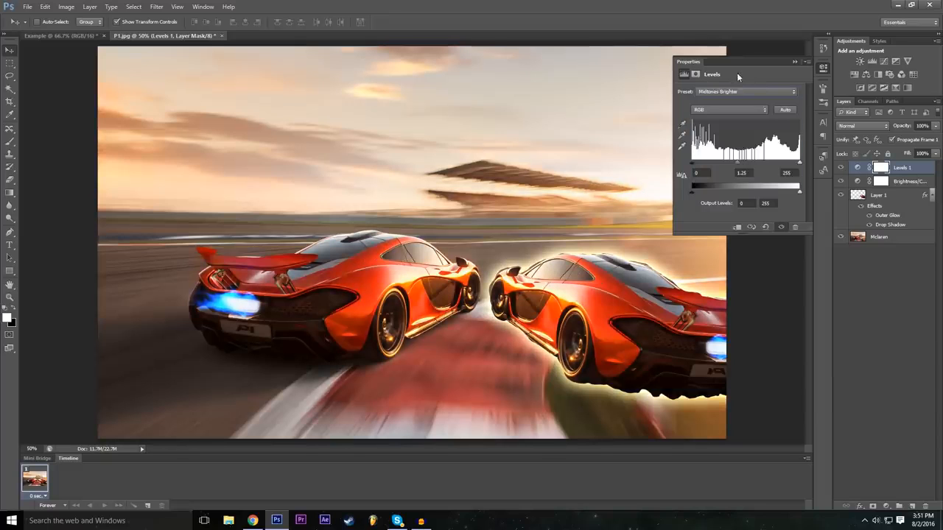
# Apply the Midtones Darker preset to the Levels adjustment and collapse its properties.
pyautogui.click(744, 92)
pyautogui.click(745, 170)
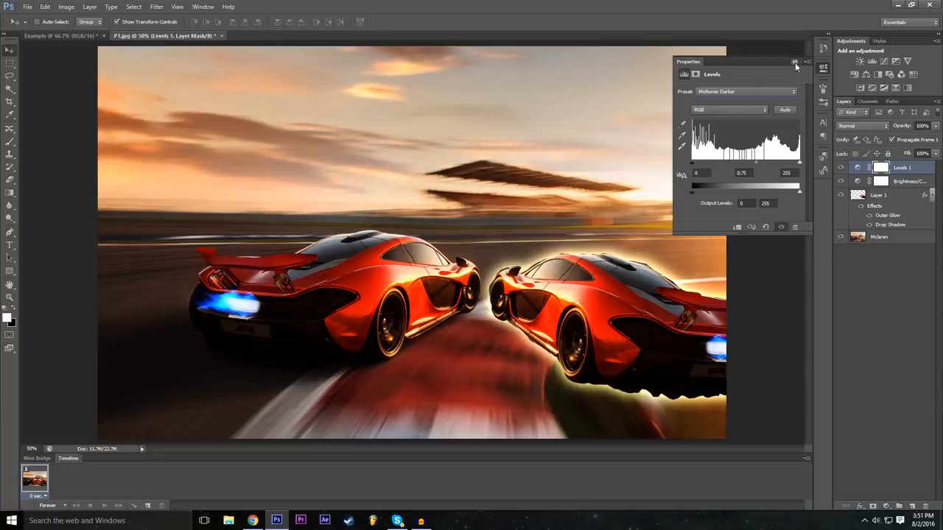
pyautogui.click(794, 61)
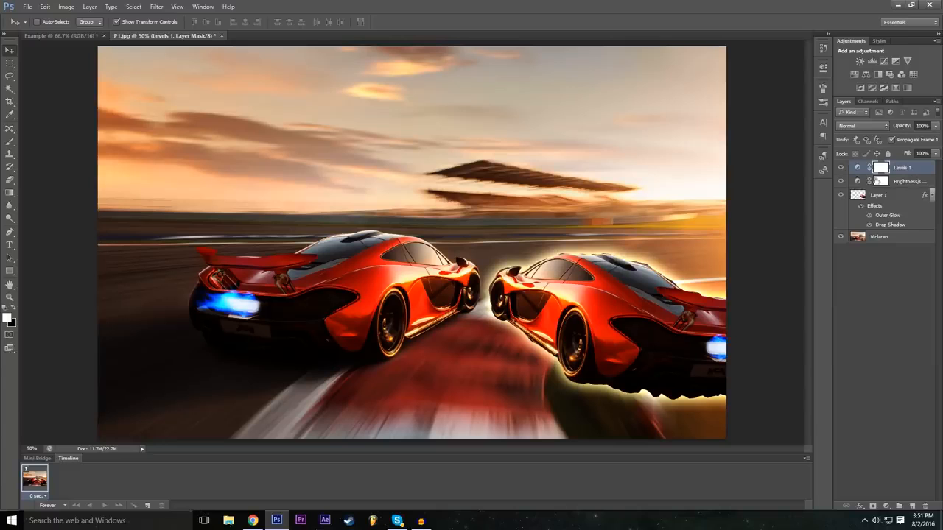
# Reopen the Brightness/Contrast adjustment, raise its brightness to 57, and collapse its properties.
pyautogui.doubleClick(858, 182)
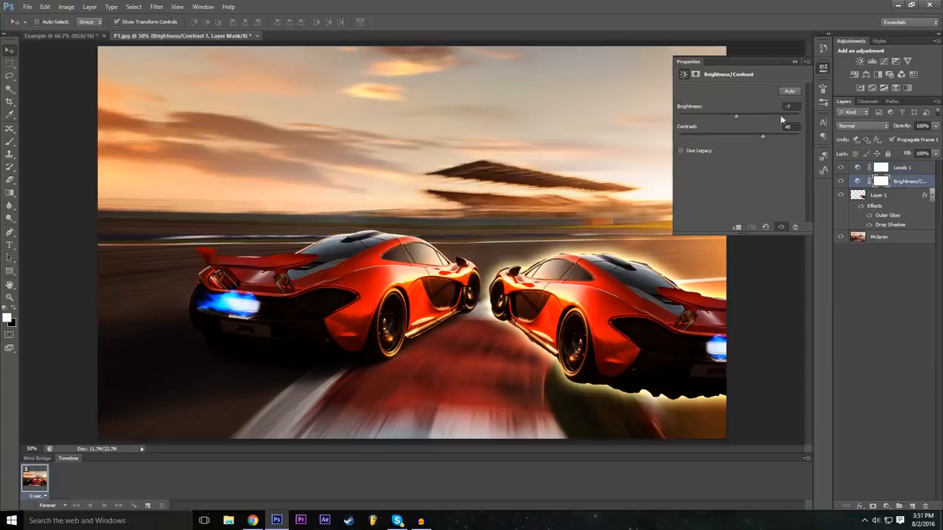
pyautogui.moveTo(738, 116); pyautogui.dragTo(764, 120)
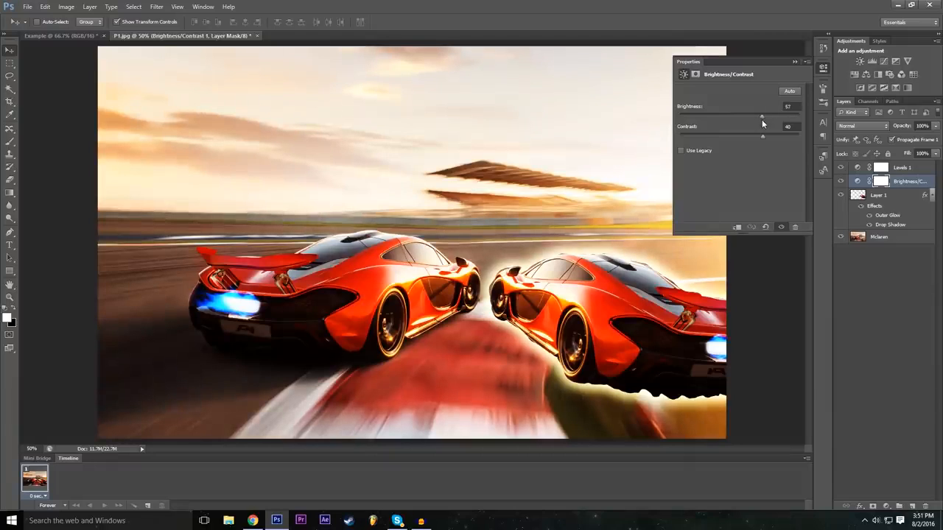
pyautogui.click(795, 62)
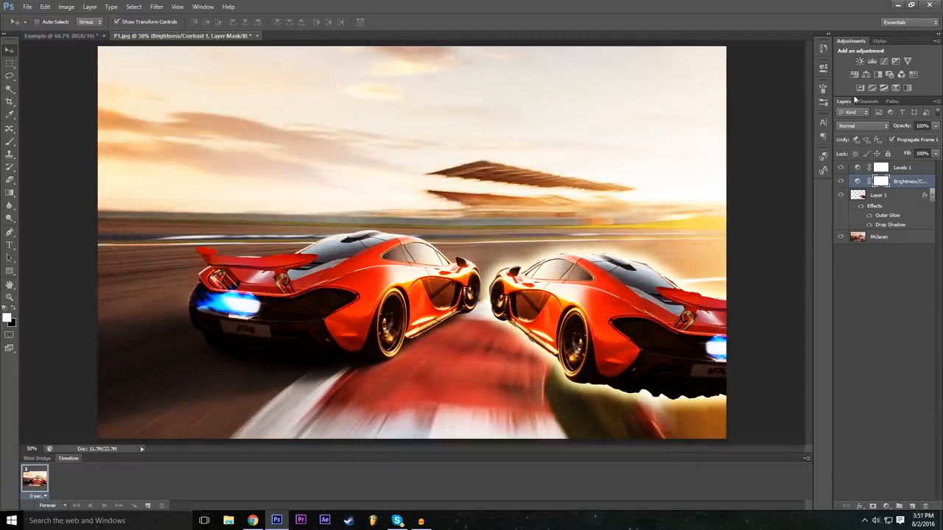
# Add an Exposure adjustment layer named Exposure 1 above the Brightness/Contrast layer.
pyautogui.click(157, 6)
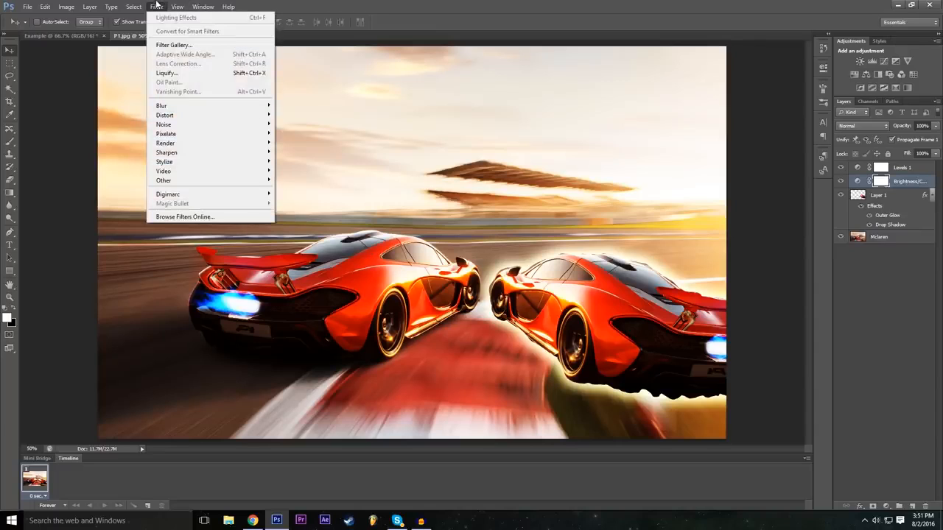
pyautogui.moveTo(89, 7)
pyautogui.moveTo(180, 95)
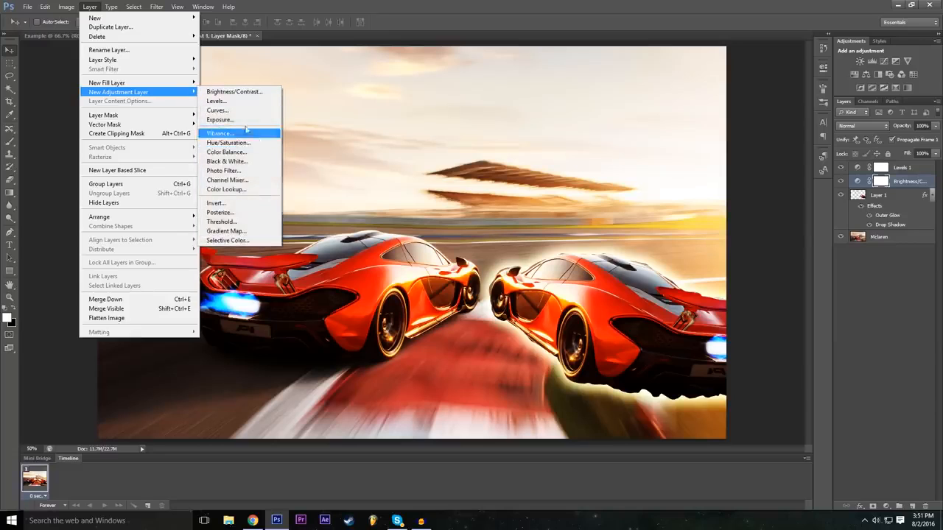
pyautogui.click(221, 120)
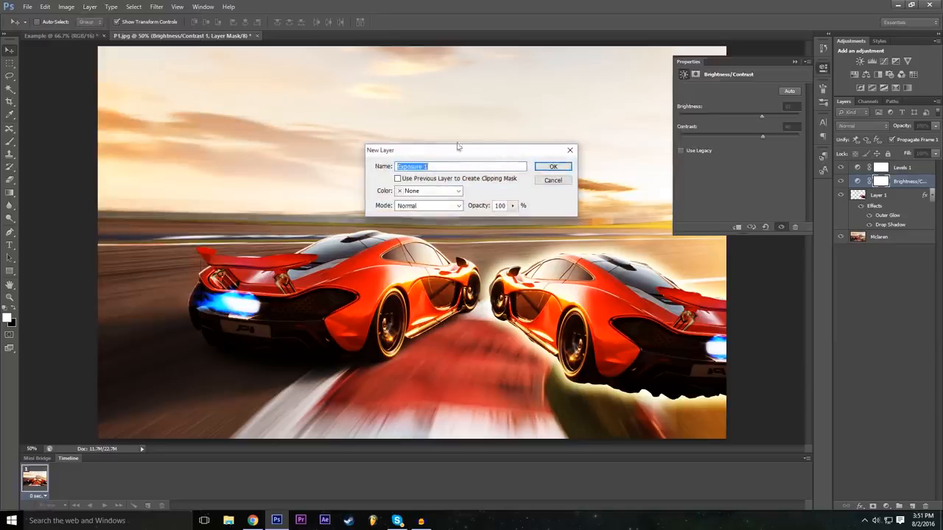
pyautogui.click(545, 168)
# Set the Exposure adjustment to exposure -0.22, offset +0.0207 and gamma correction 0.78, then collapse its properties.
pyautogui.moveTo(740, 116); pyautogui.dragTo(742, 140)
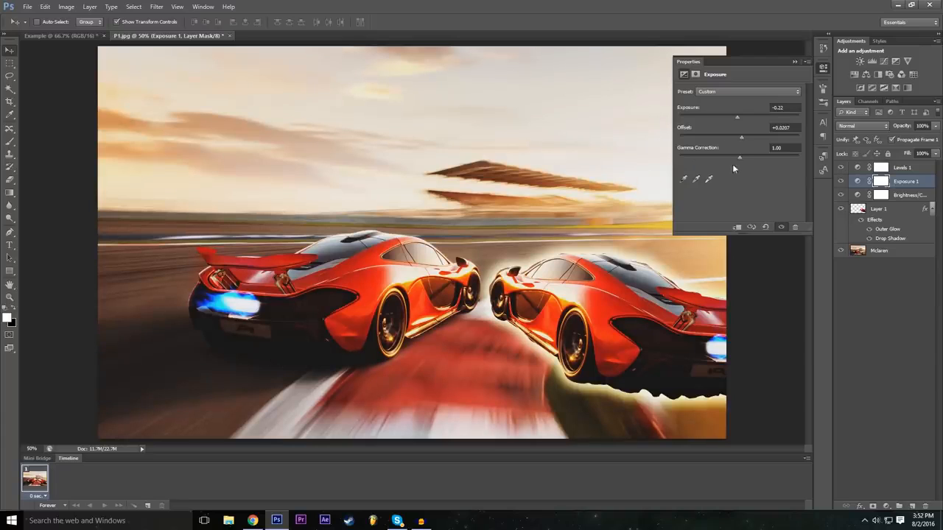
pyautogui.moveTo(741, 158); pyautogui.dragTo(749, 157)
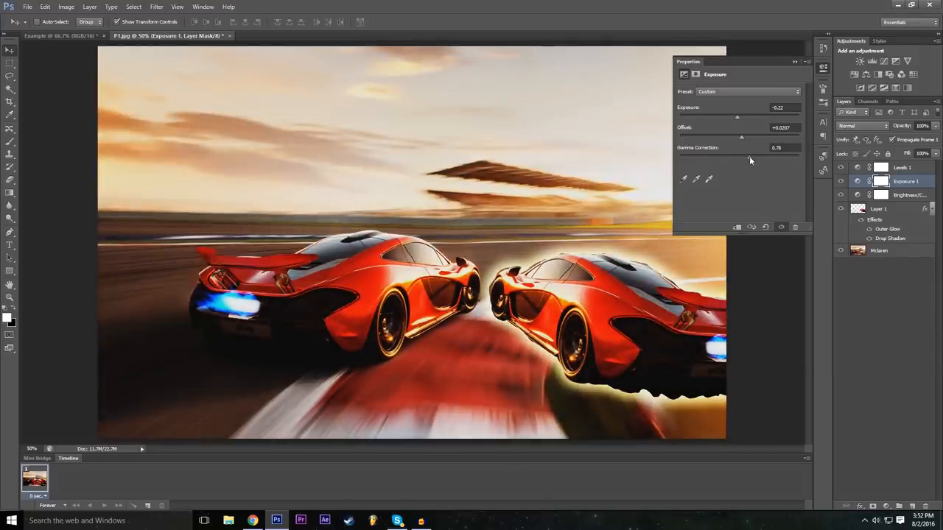
pyautogui.click(792, 61)
# Hide and reshow the Levels, Exposure and Brightness/Contrast layers to compare the image with and without the adjustments.
pyautogui.click(841, 168)
pyautogui.click(841, 181)
pyautogui.click(840, 194)
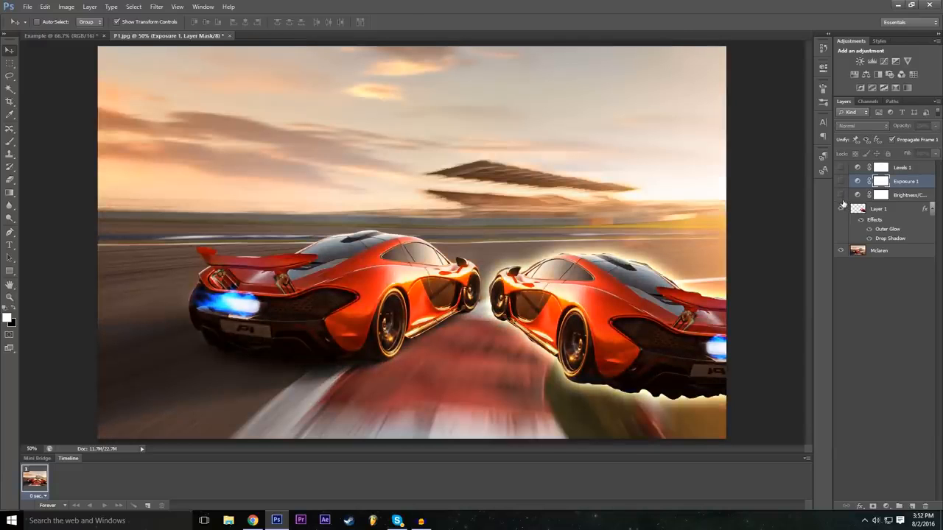
pyautogui.click(840, 195)
pyautogui.click(841, 181)
pyautogui.click(840, 167)
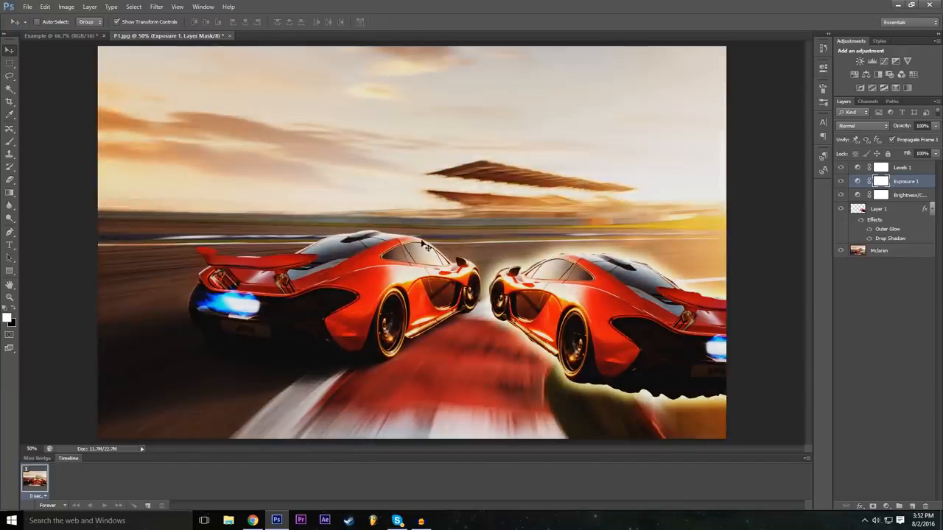
# Add a Color Lookup adjustment layer named Color Lookup 1 above the Exposure layer.
pyautogui.click(86, 6)
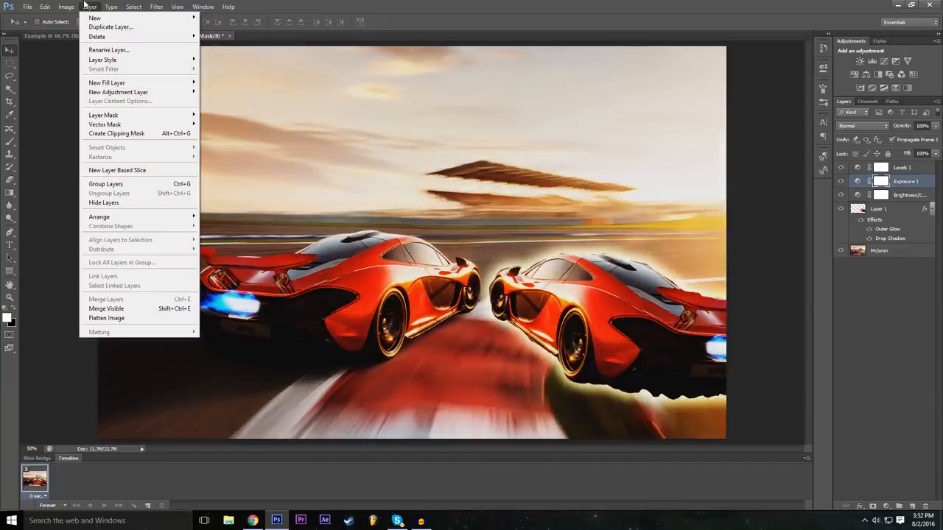
pyautogui.moveTo(79, 5)
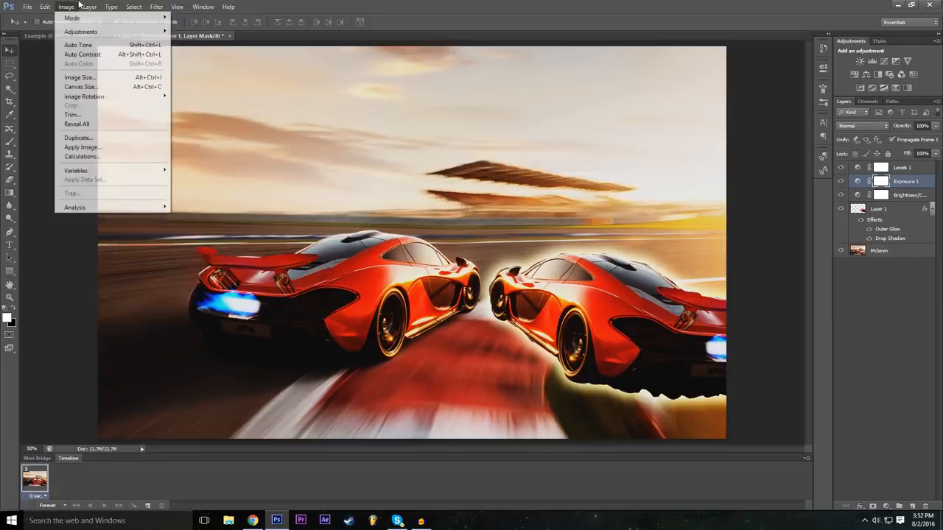
pyautogui.moveTo(114, 4)
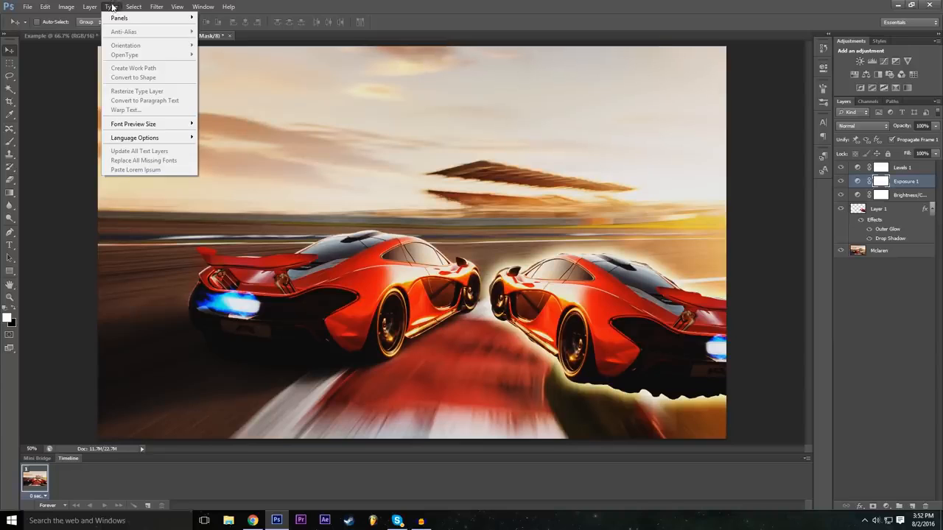
pyautogui.moveTo(129, 93)
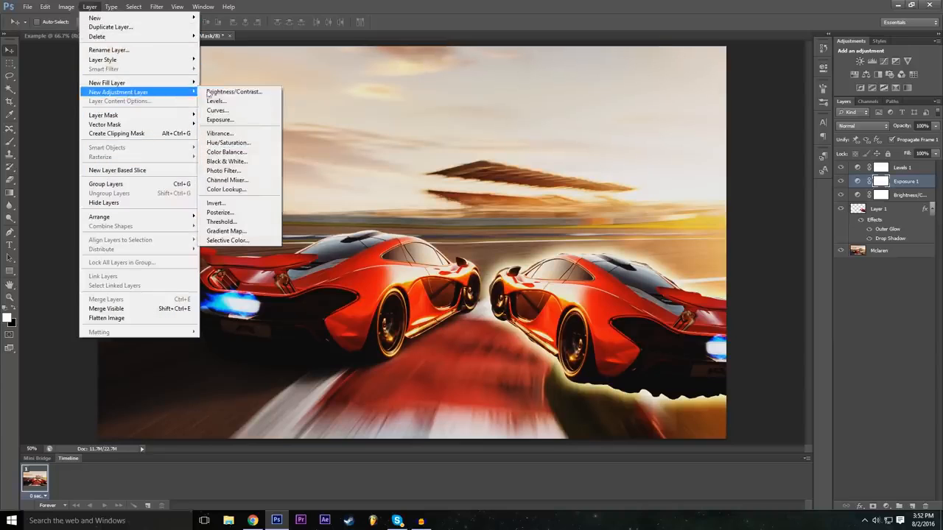
pyautogui.click(251, 189)
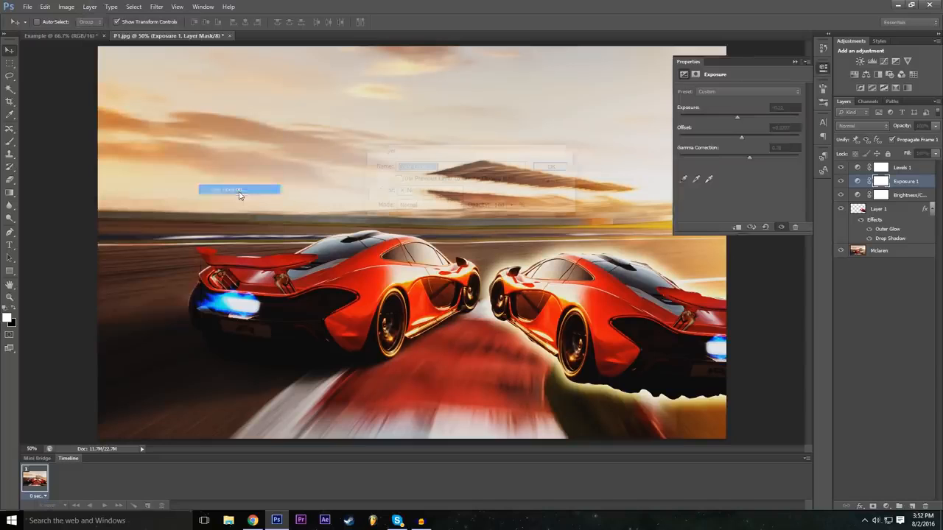
pyautogui.click(564, 166)
# Try the Turquoise-Sepia and Gold-Crimson abstract profiles on the Color Lookup adjustment.
pyautogui.click(753, 94)
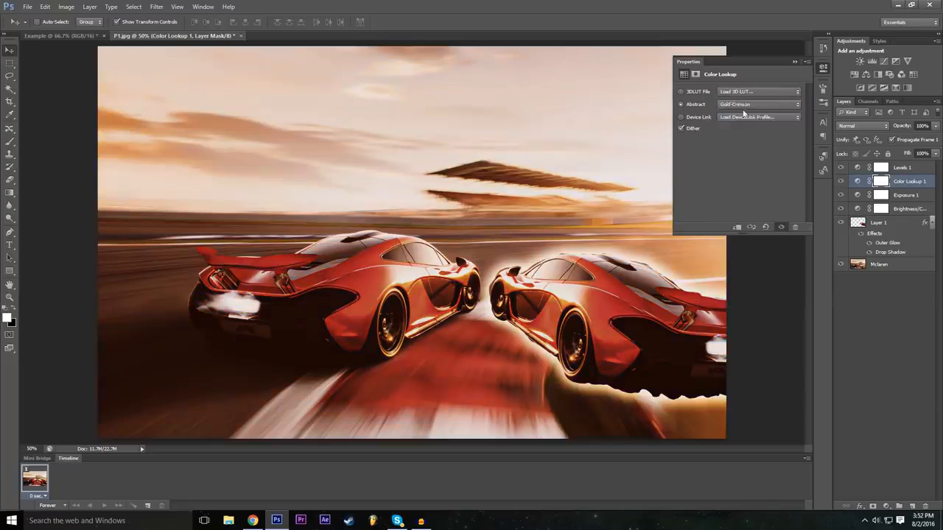
pyautogui.click(742, 106)
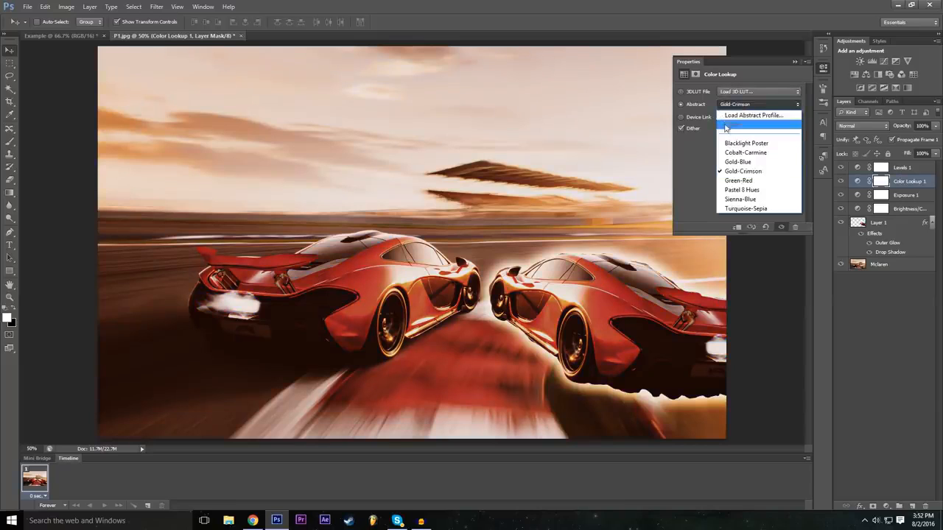
pyautogui.click(745, 209)
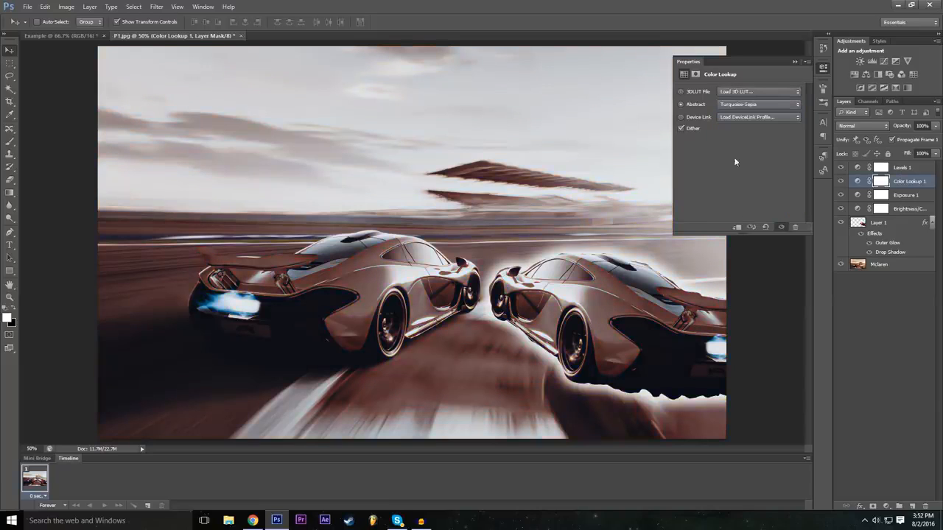
pyautogui.click(745, 104)
pyautogui.click(728, 138)
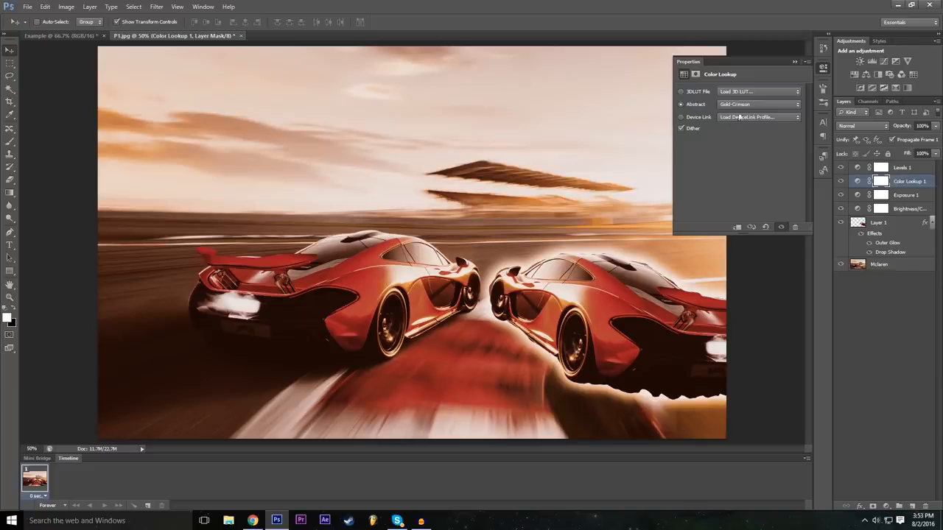
pyautogui.click(751, 106)
pyautogui.click(751, 105)
# Try the 3Strip.look, filmstock_50.3dl and Moonlight.3DL files as the Color Lookup adjustment's 3D LUT.
pyautogui.click(737, 91)
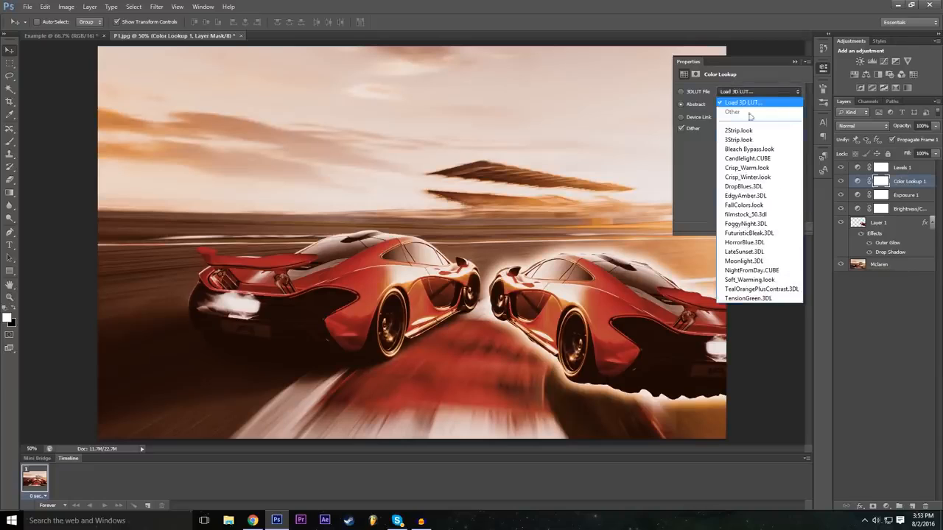
pyautogui.click(743, 139)
pyautogui.click(754, 91)
pyautogui.click(750, 214)
pyautogui.click(749, 92)
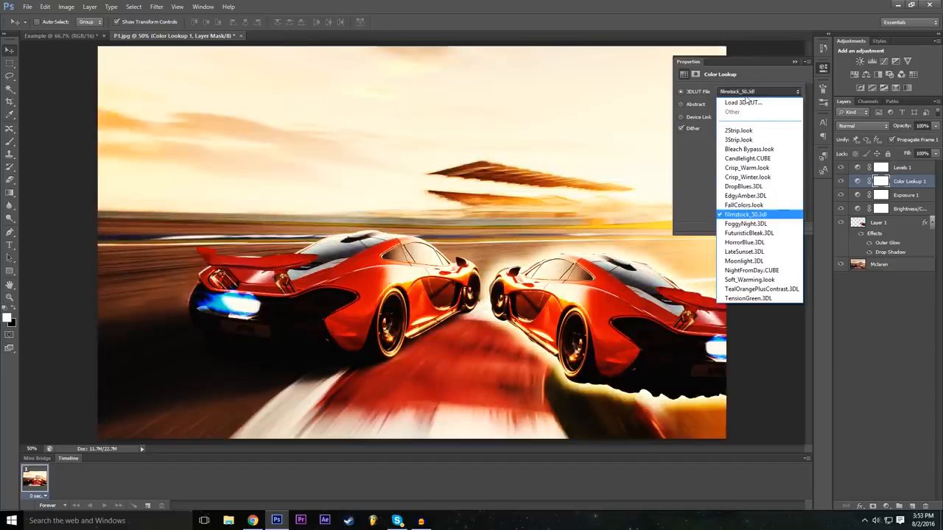
pyautogui.click(758, 262)
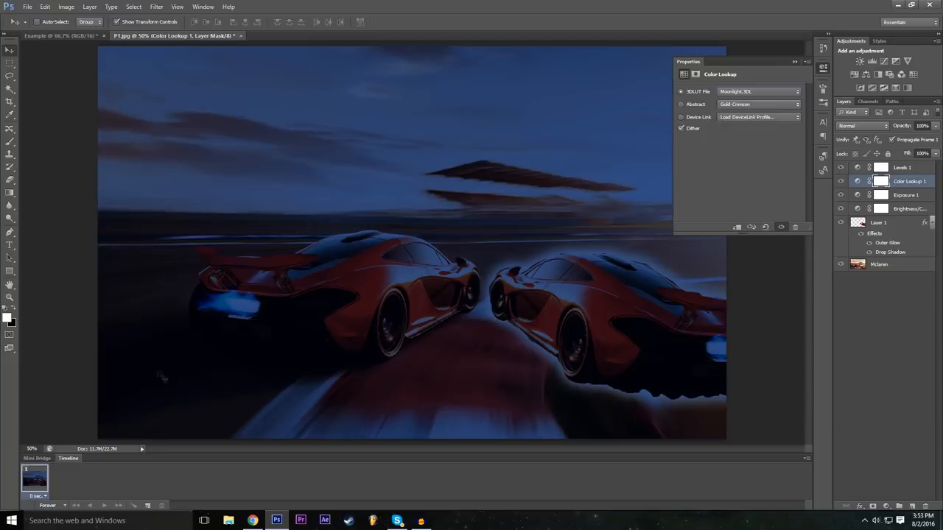
# Try the Candlelight.CUBE and 2Strip.look files as the Color Lookup adjustment's 3D LUT.
pyautogui.click(758, 91)
pyautogui.scroll(3, 758, 195)
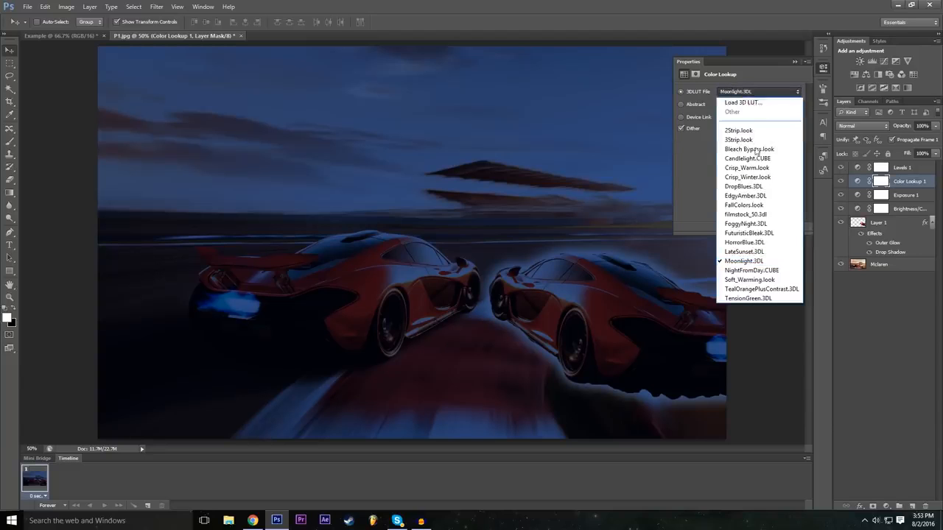
pyautogui.click(750, 154)
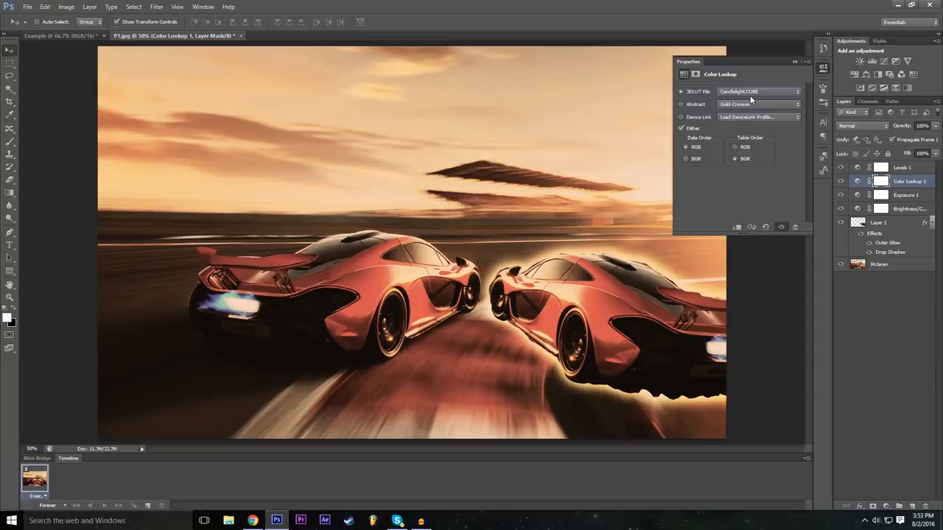
pyautogui.click(750, 95)
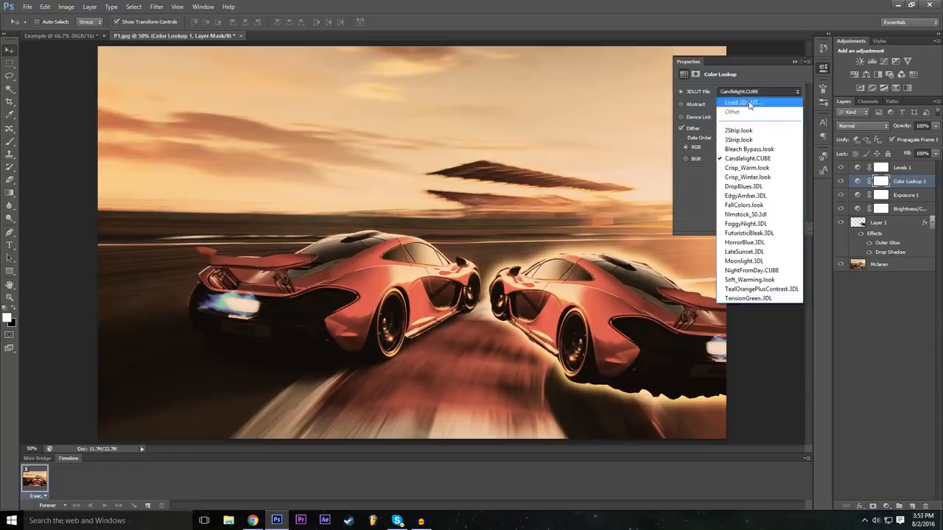
pyautogui.click(746, 98)
pyautogui.click(591, 394)
pyautogui.click(759, 91)
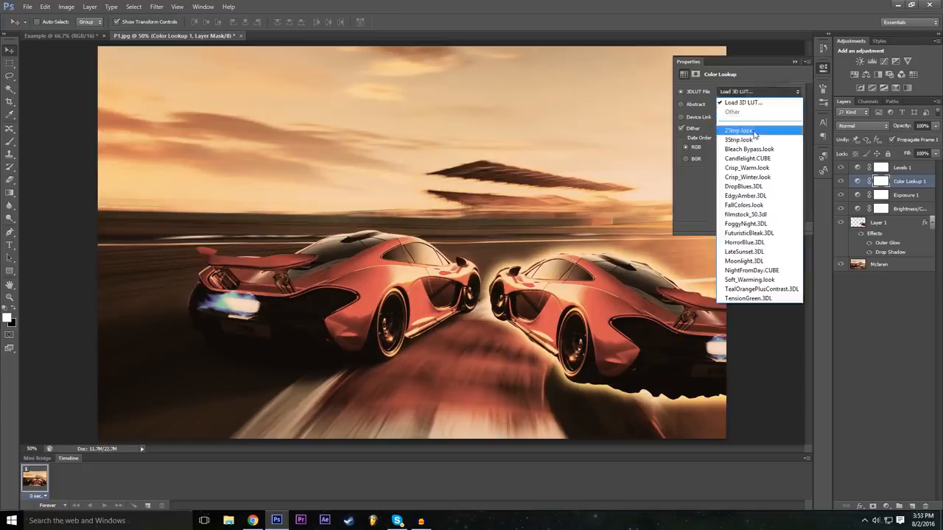
pyautogui.click(752, 131)
# Try the Green-Red, Sienna-Blue and Turquoise-Sepia abstract profiles on the Color Lookup adjustment.
pyautogui.click(740, 106)
pyautogui.click(739, 106)
pyautogui.click(738, 111)
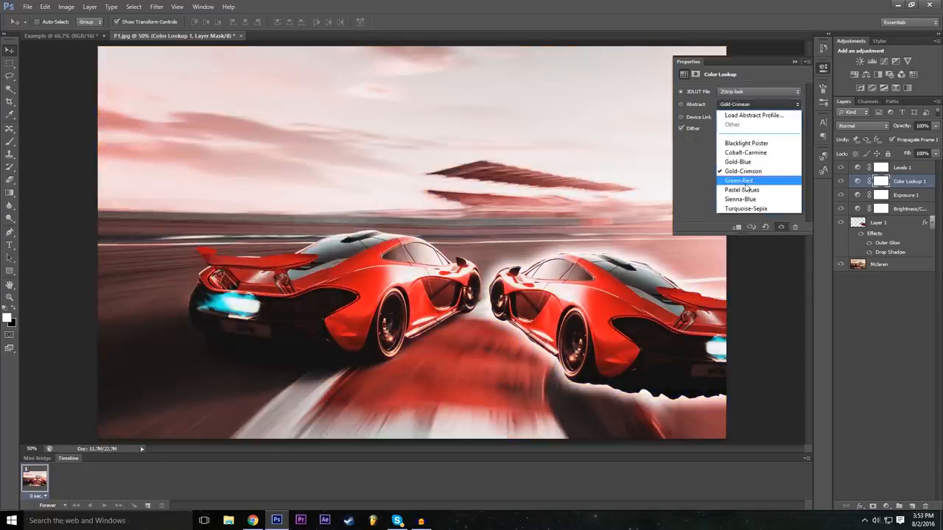
pyautogui.click(745, 180)
pyautogui.click(748, 109)
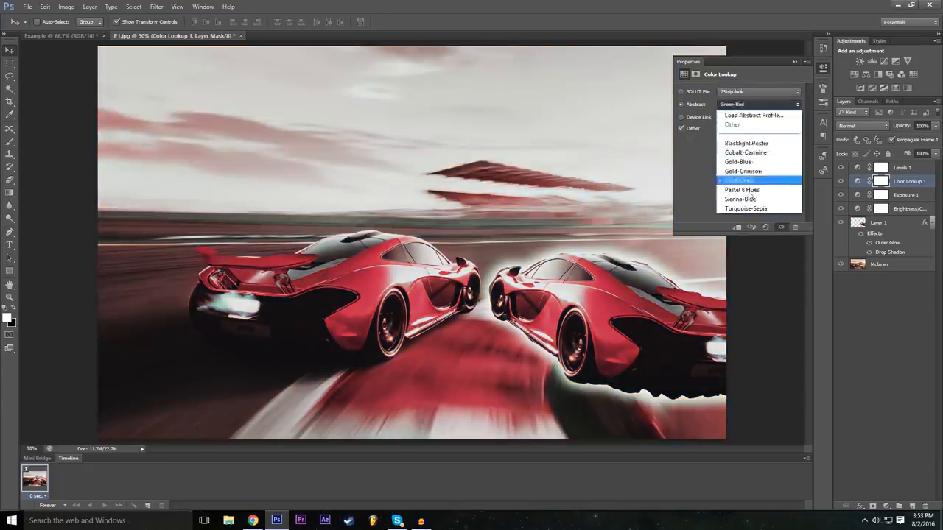
pyautogui.click(750, 201)
pyautogui.click(752, 109)
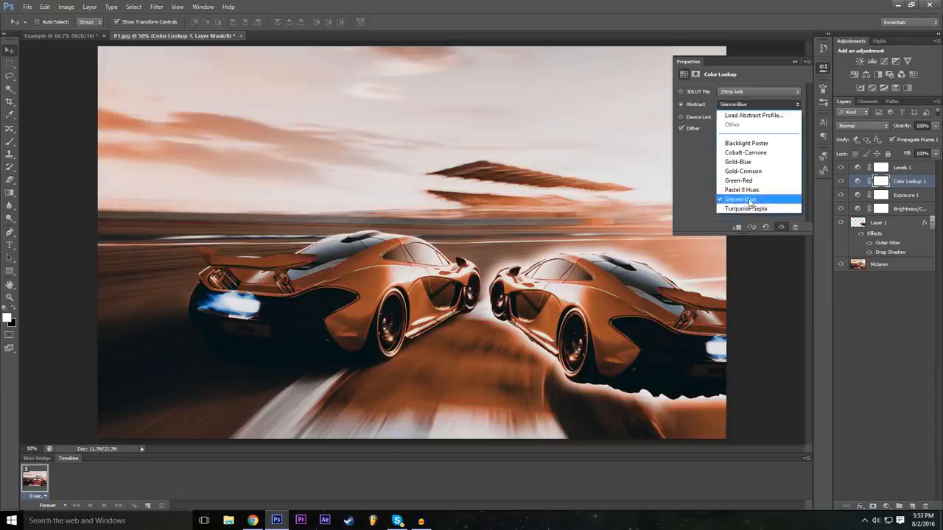
pyautogui.click(748, 210)
# Try the Blacklight Poster, Gold-Blue and Cobalt-Carmine abstract profiles on the Color Lookup adjustment.
pyautogui.click(748, 110)
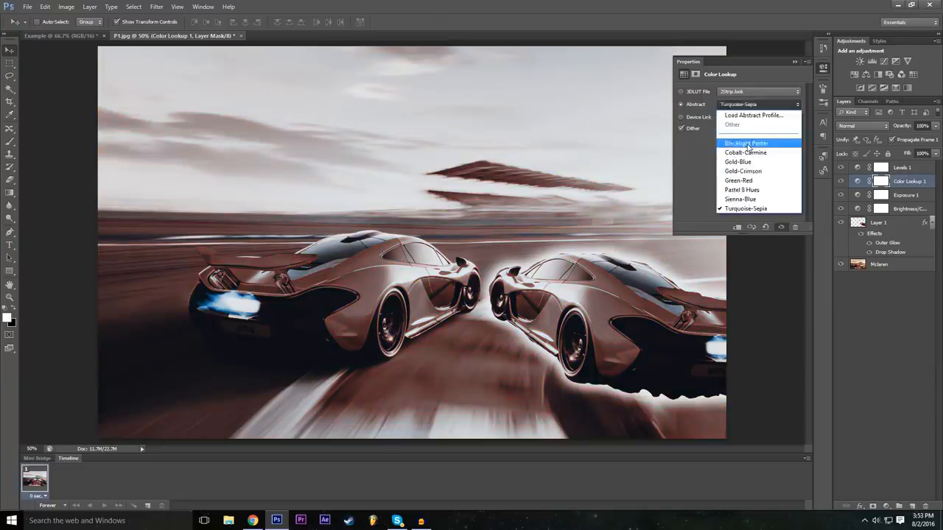
pyautogui.click(741, 142)
pyautogui.click(736, 110)
pyautogui.click(743, 160)
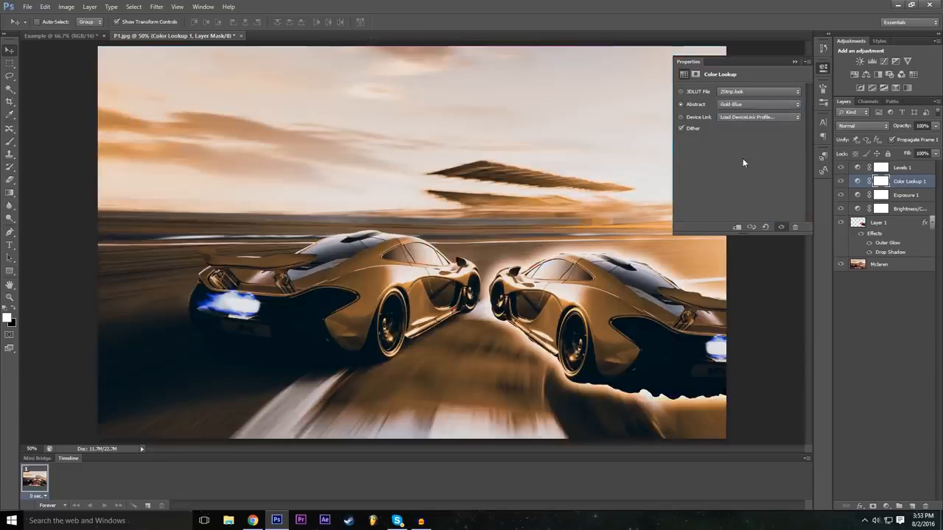
pyautogui.click(748, 105)
pyautogui.click(746, 144)
pyautogui.click(746, 110)
pyautogui.click(744, 152)
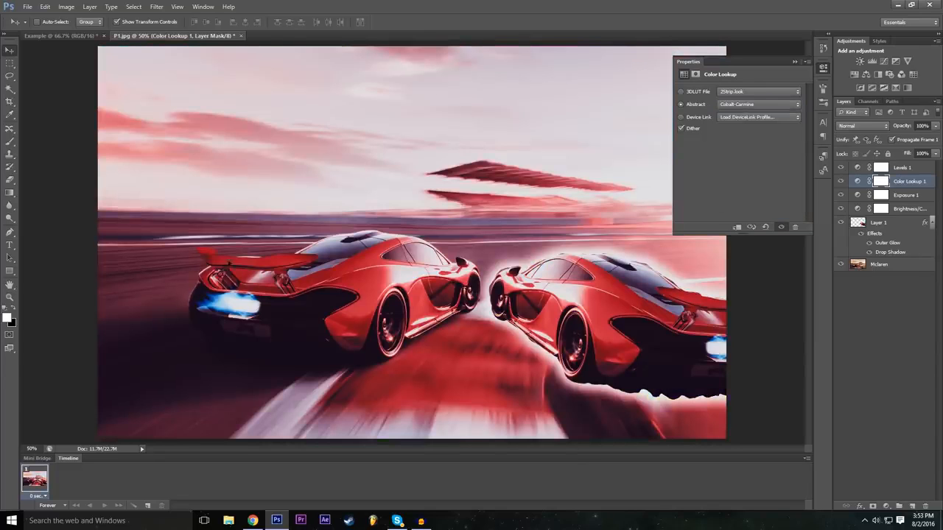
# Set the Color Lookup adjustment's 3D LUT to DropBlues.3DL and hide and reshow the layer to compare the effect.
pyautogui.click(748, 94)
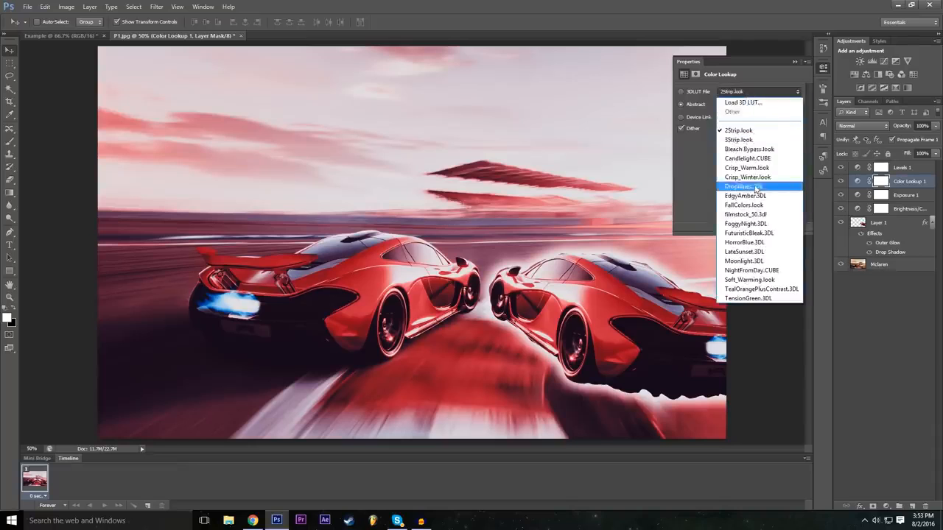
pyautogui.click(744, 181)
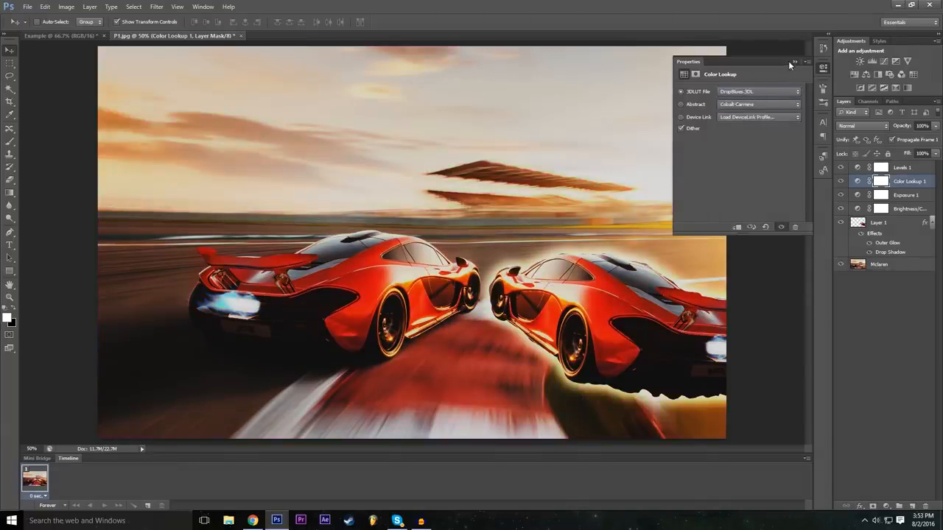
pyautogui.click(795, 62)
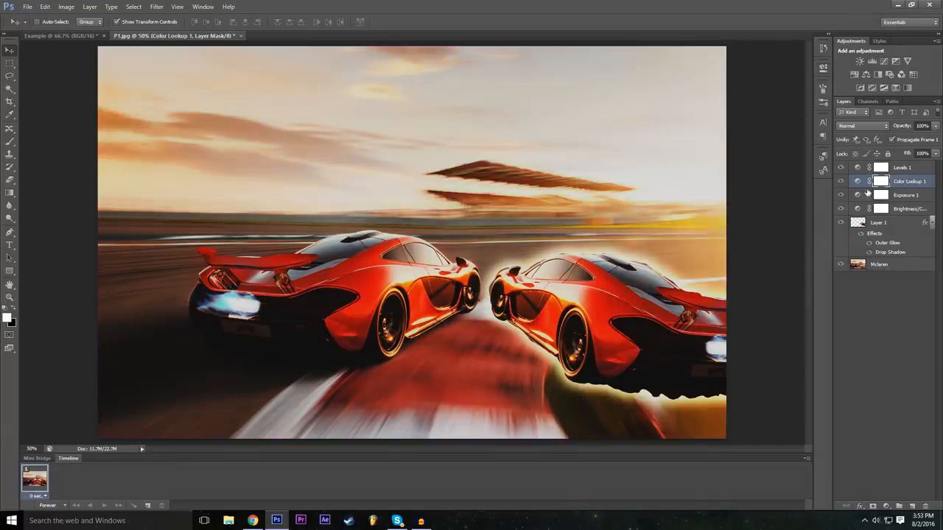
pyautogui.click(842, 181)
pyautogui.click(842, 181)
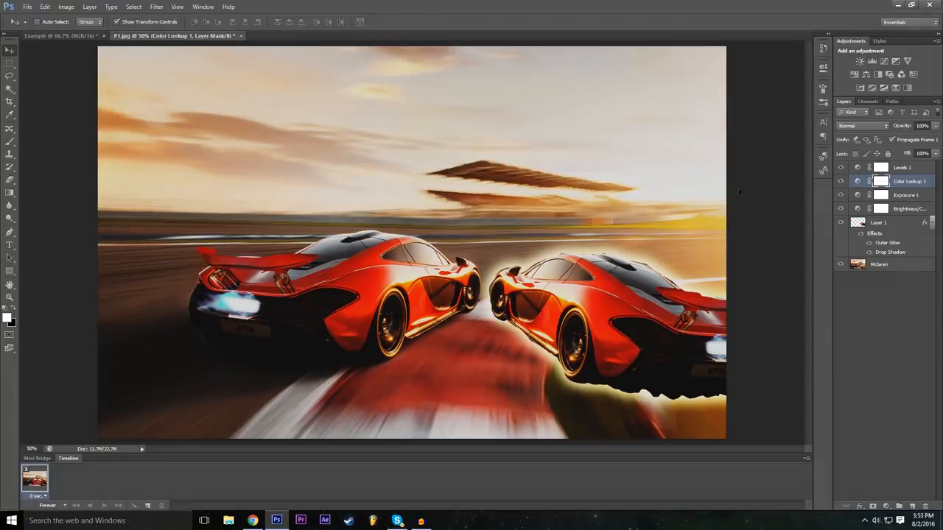
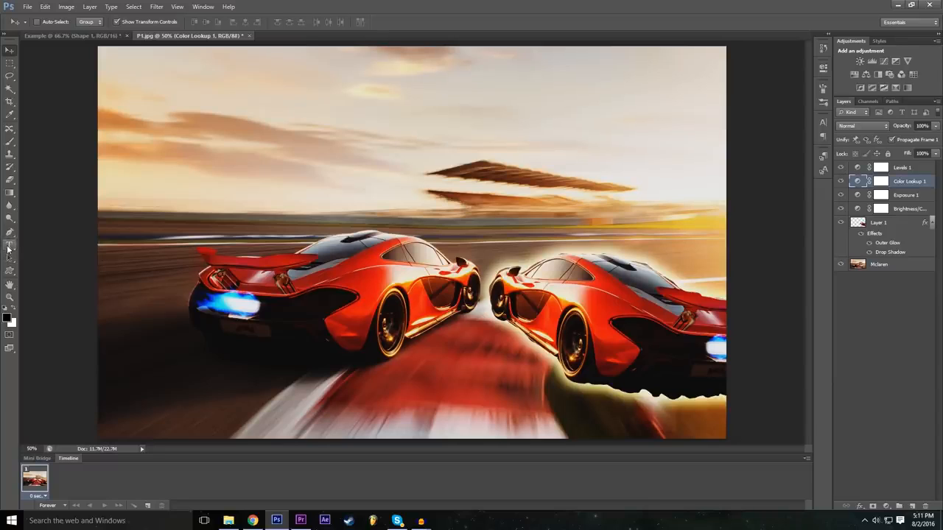
# Add the horizontal text "Example" to the image and move it across the sky above the cars.
pyautogui.click(9, 249)
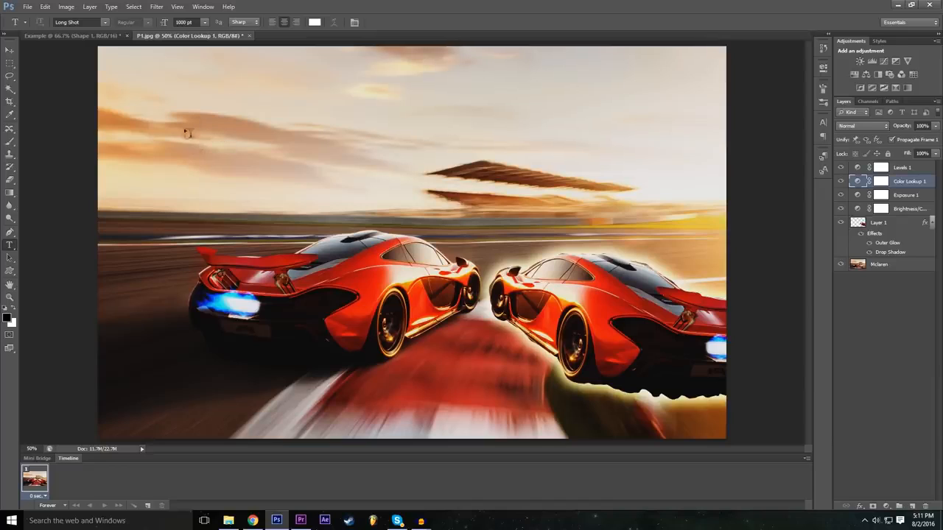
pyautogui.click(151, 98)
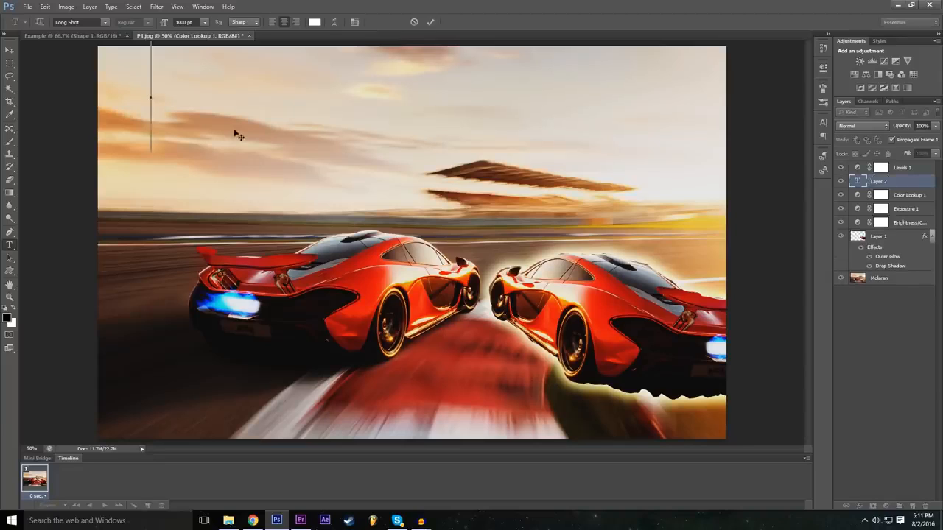
pyautogui.write('Chanp')
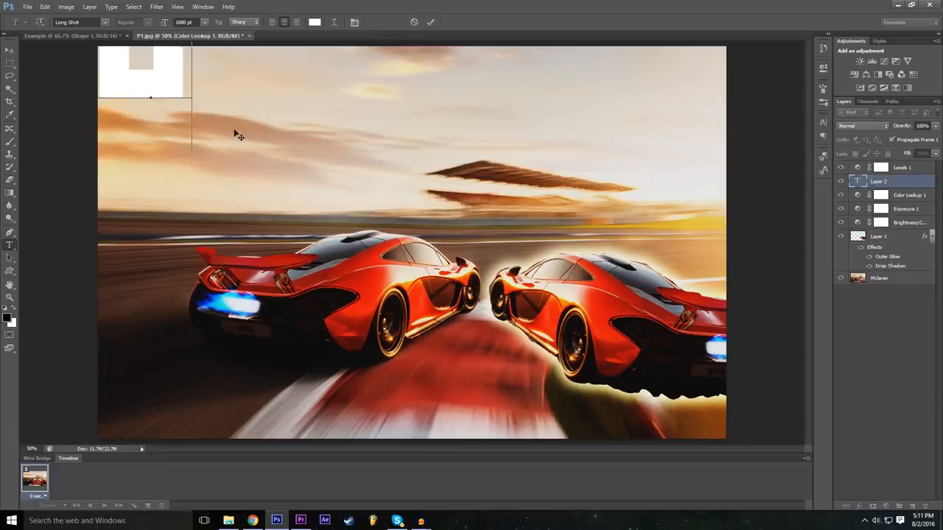
pyautogui.write('ed')
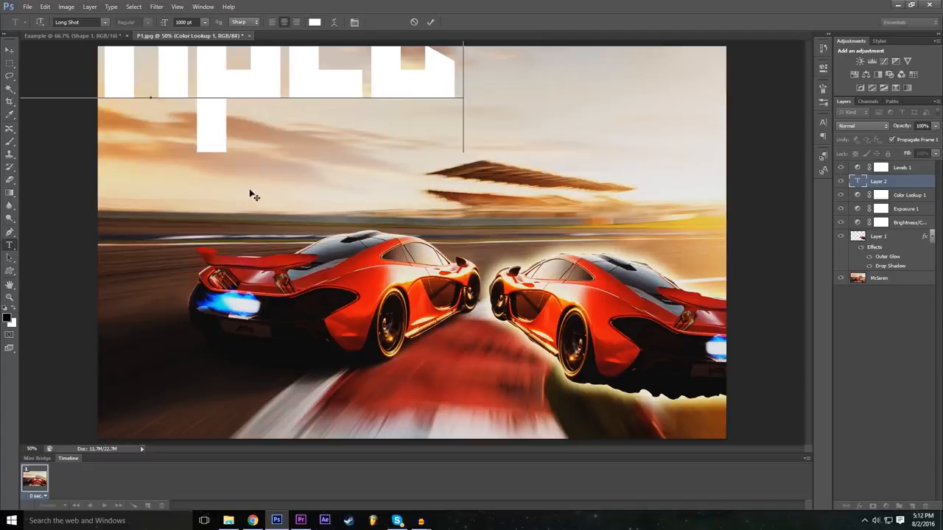
pyautogui.moveTo(245, 199); pyautogui.dragTo(375, 303)
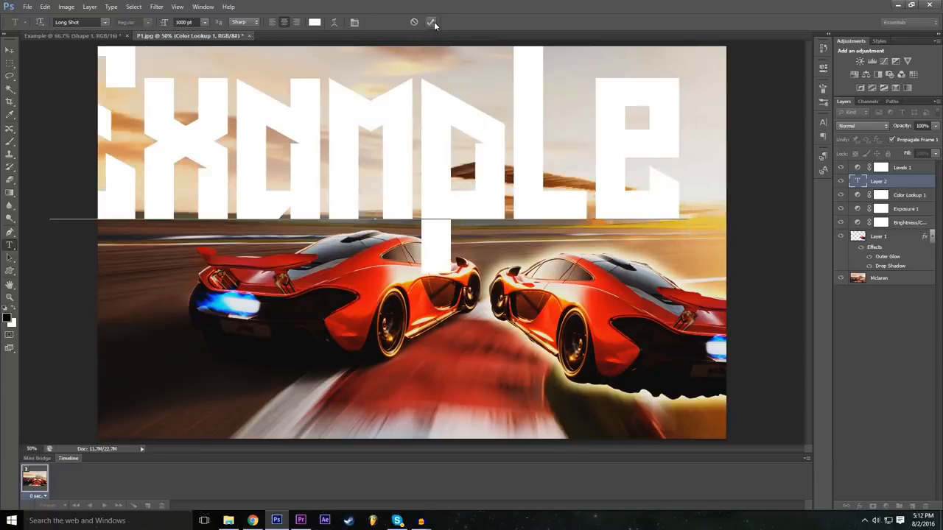
pyautogui.moveTo(250, 308); pyautogui.dragTo(301, 309)
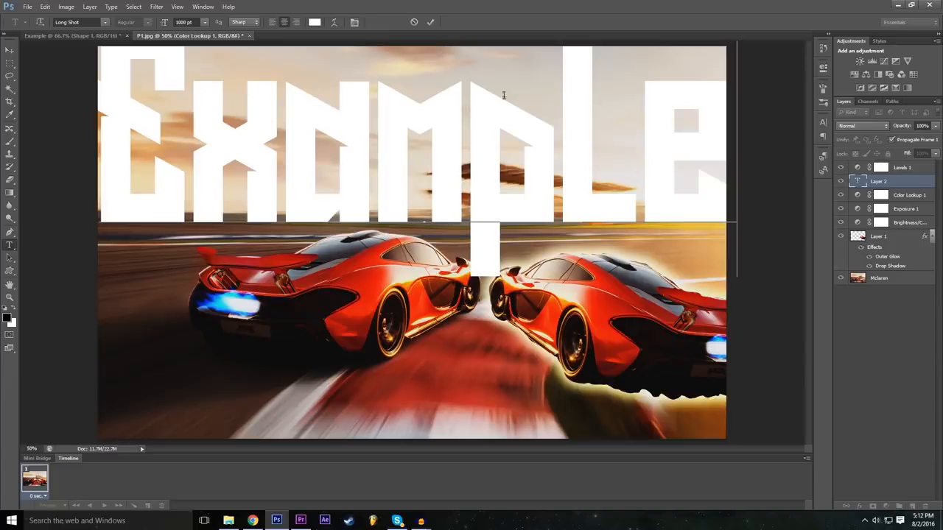
# Try Microsoft Tai Le on the whole Example text and set its font to Nexa Bold.
pyautogui.hotkey('ctrl', 'a')
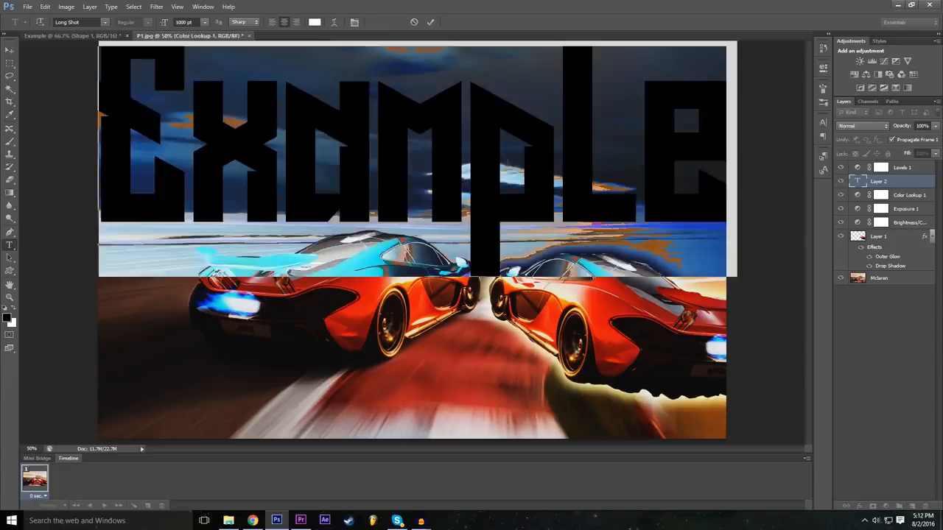
pyautogui.click(181, 22)
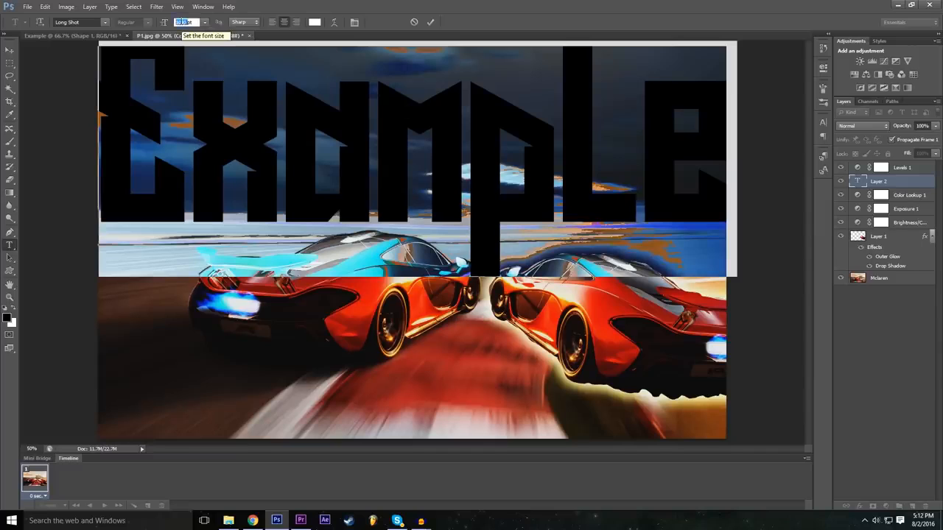
pyautogui.click(105, 22)
pyautogui.scroll(-5, 128, 233)
pyautogui.scroll(5, 128, 233)
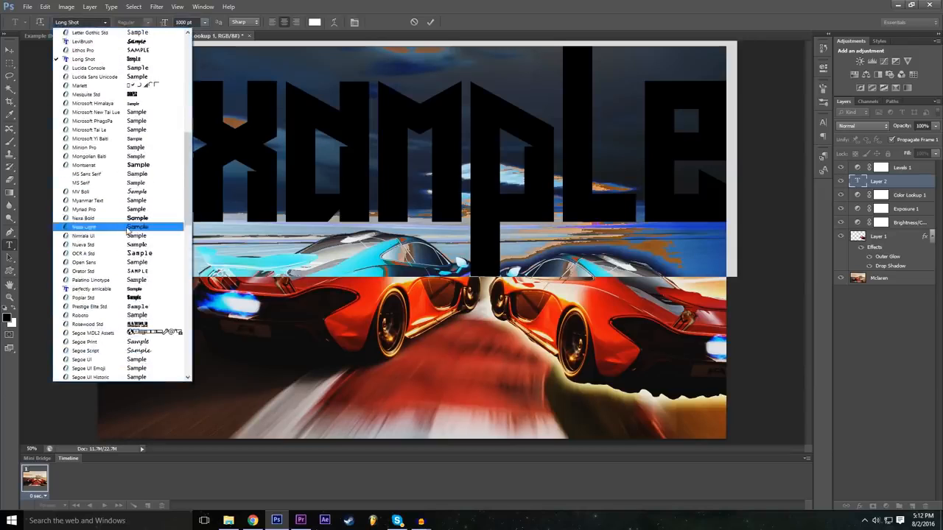
pyautogui.click(132, 131)
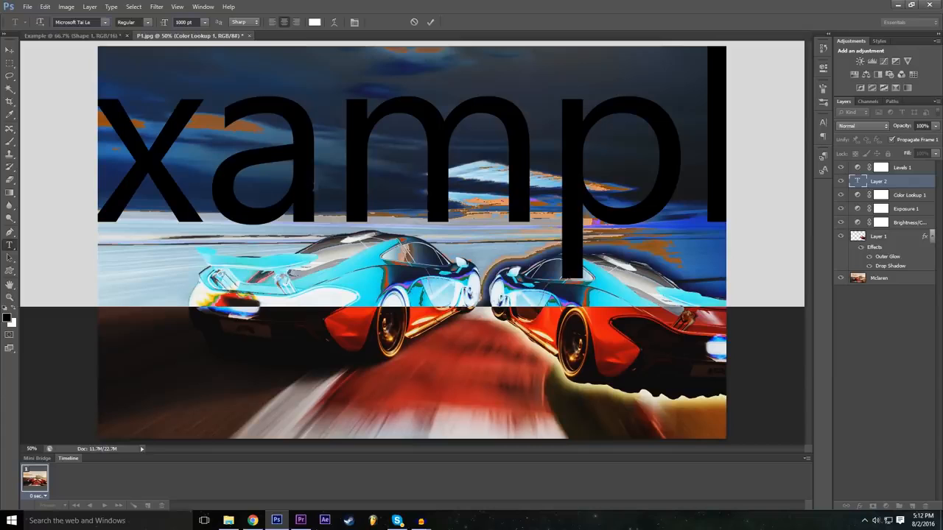
pyautogui.click(107, 23)
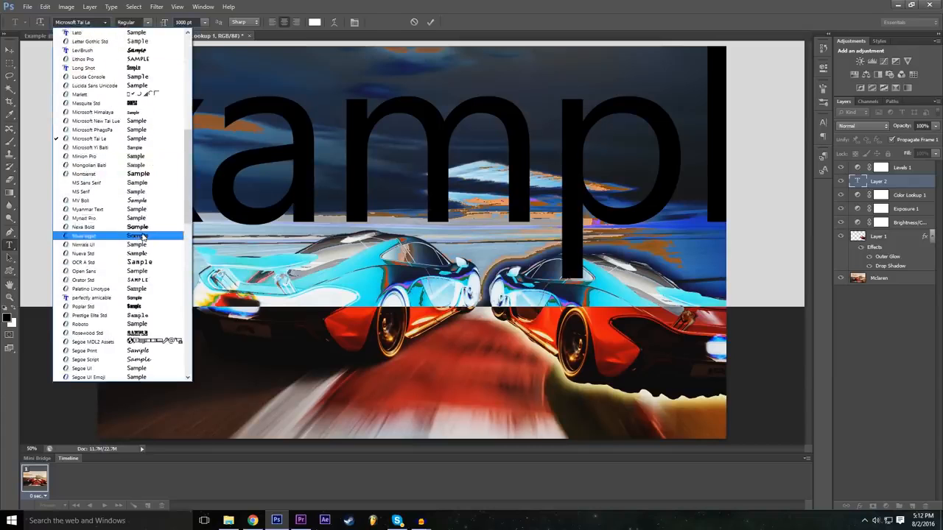
pyautogui.click(142, 228)
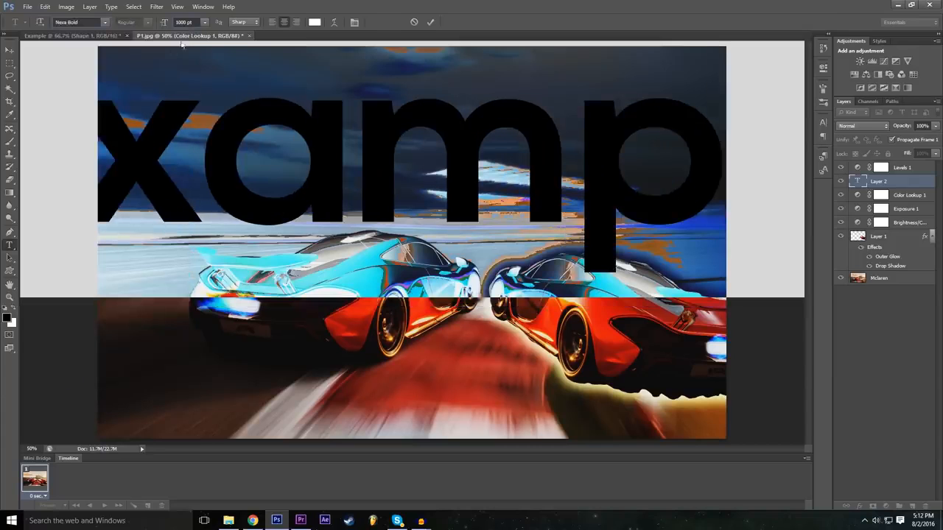
# Try the text at 72 pt, set it to 500 pt, and commit it higher in the sky near the image's upper edge.
pyautogui.click(179, 22)
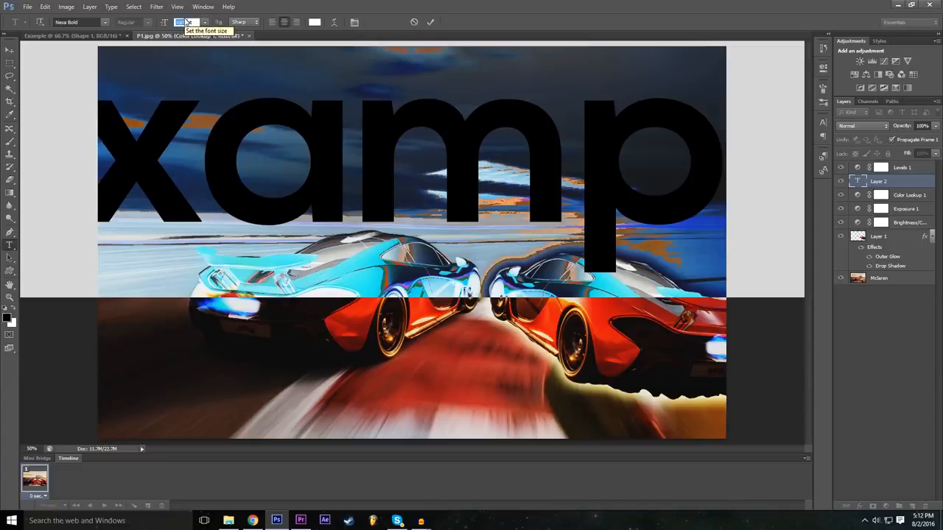
pyautogui.click(205, 22)
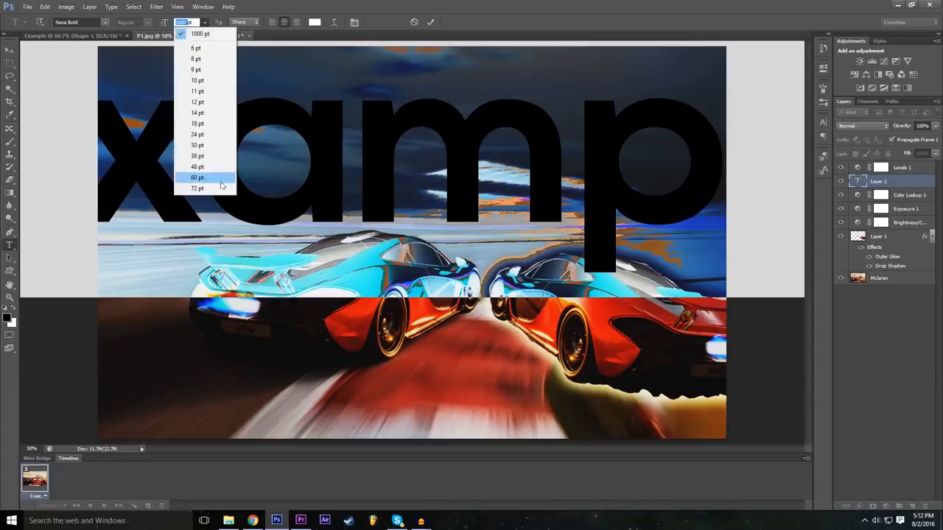
pyautogui.click(197, 189)
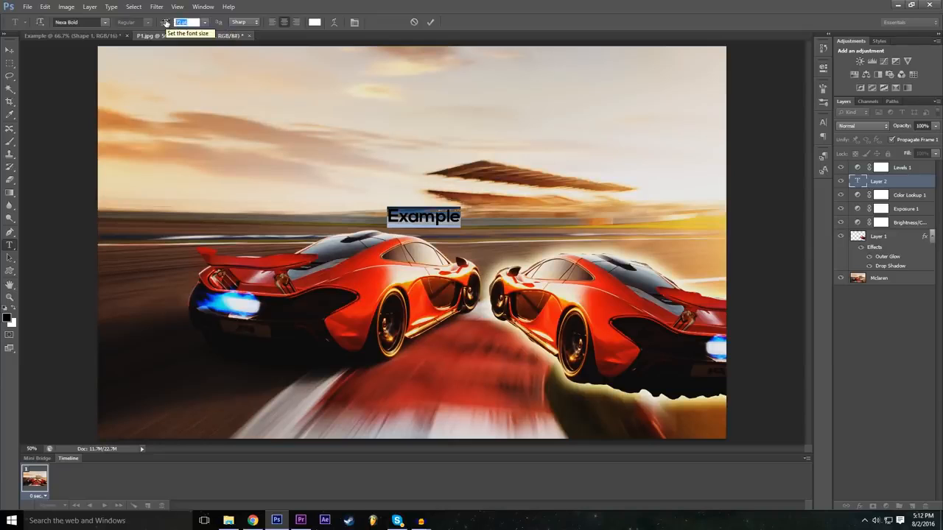
pyautogui.write('500')
pyautogui.press('Return')
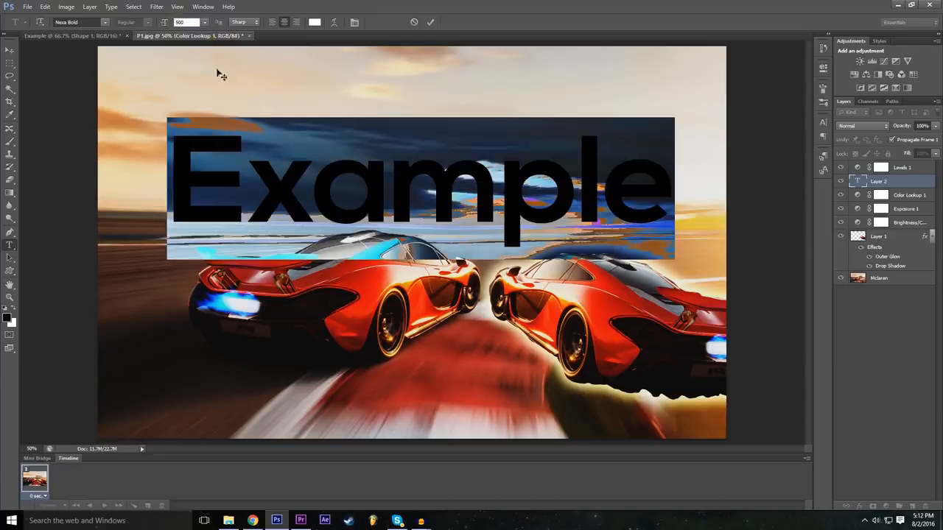
pyautogui.moveTo(378, 292); pyautogui.dragTo(388, 243)
pyautogui.click(431, 22)
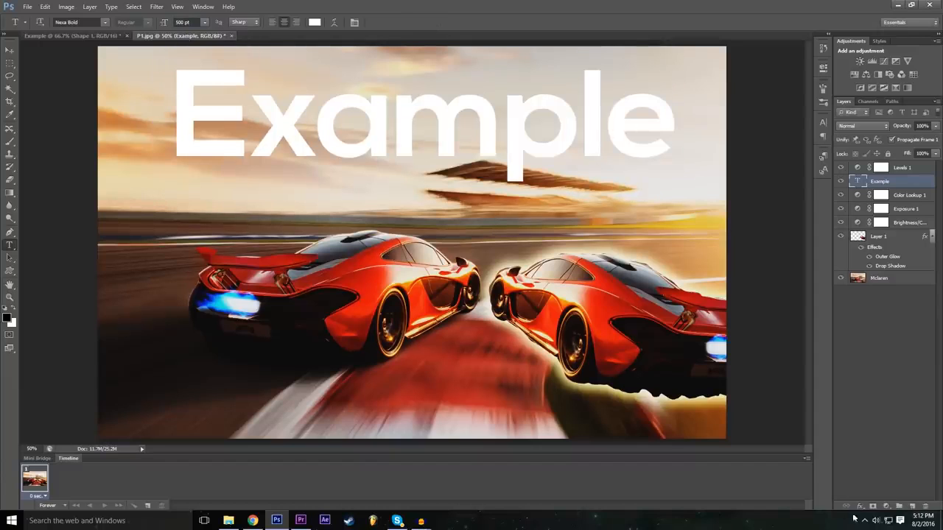
# Move the Example text layer above the Levels 1 layer and try the Overlay blend mode in its blending options.
pyautogui.moveTo(898, 182); pyautogui.dragTo(897, 164)
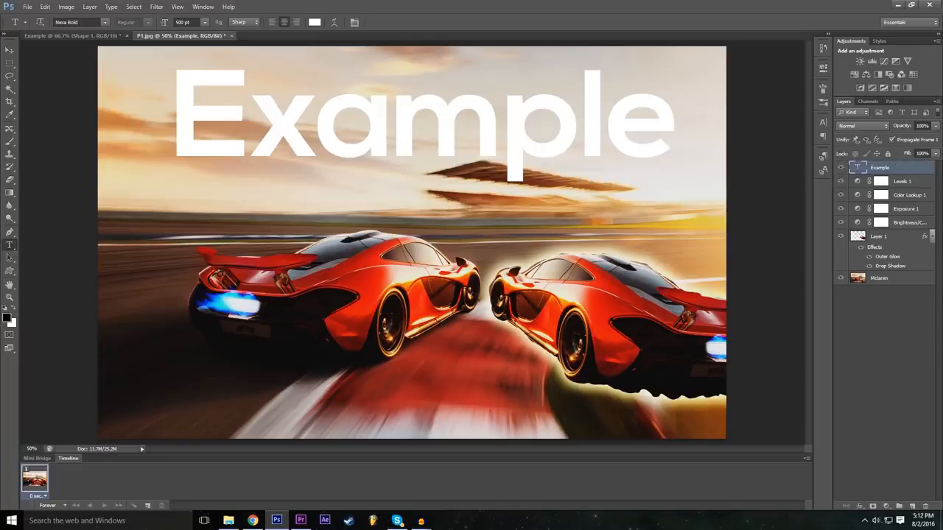
pyautogui.click(859, 507)
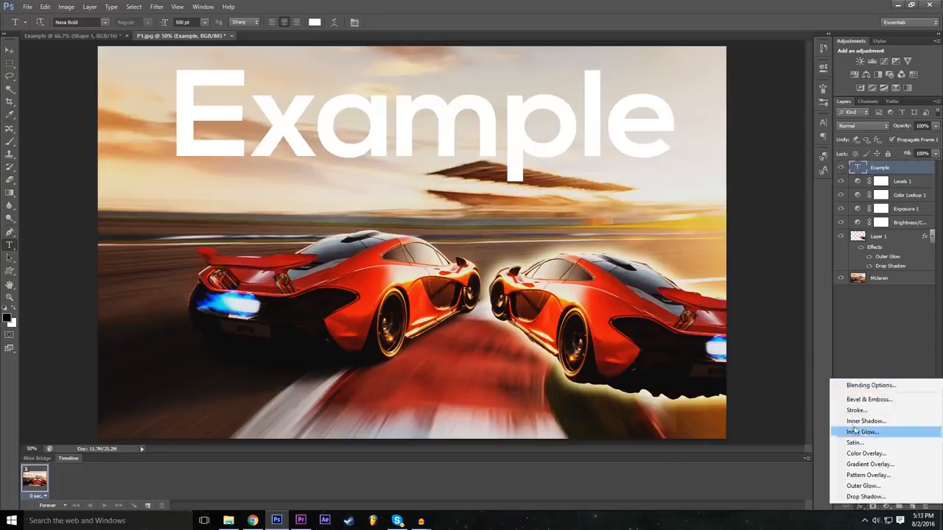
pyautogui.click(862, 386)
pyautogui.click(678, 177)
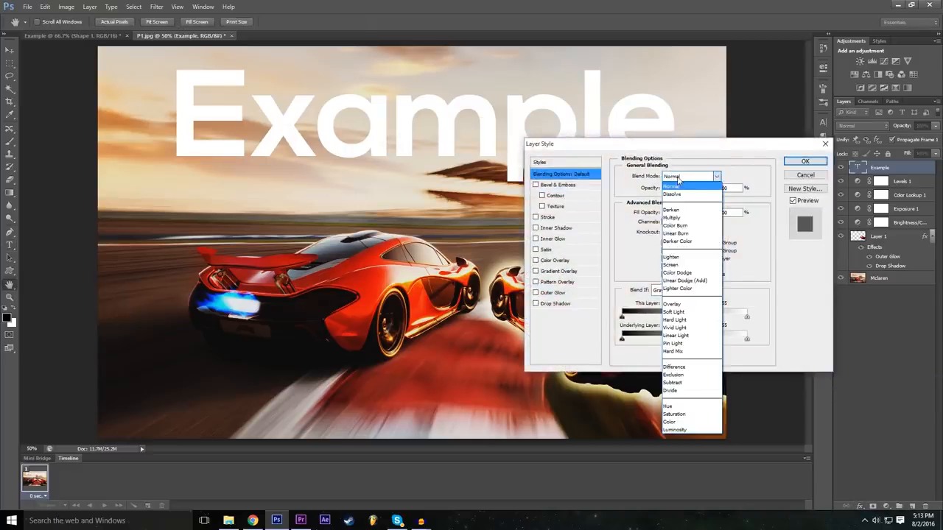
pyautogui.click(688, 308)
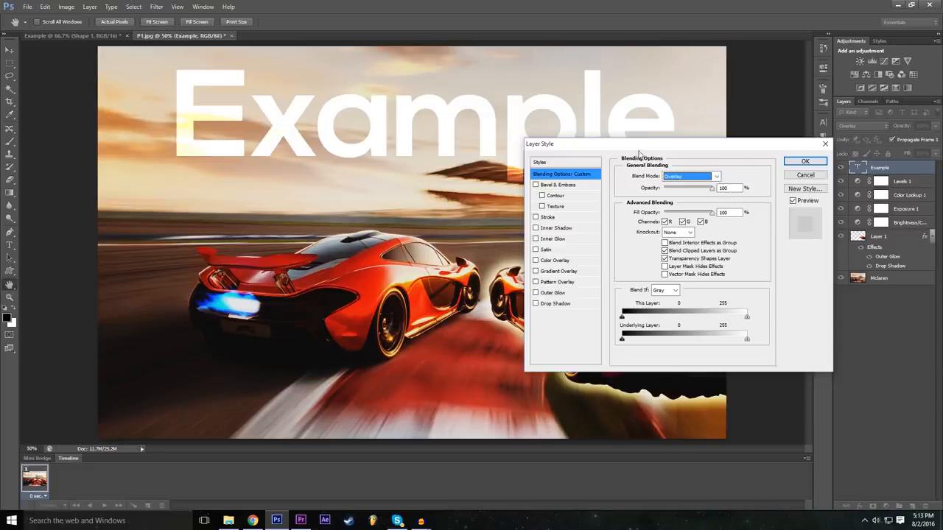
# Try the Difference, Exclusion and Darken blend modes on the Example text layer.
pyautogui.click(685, 177)
pyautogui.click(678, 367)
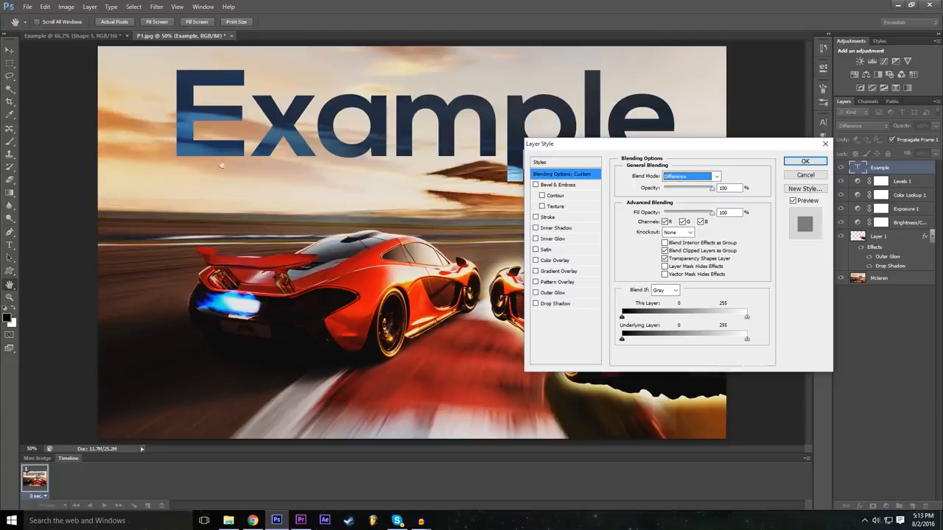
pyautogui.click(679, 177)
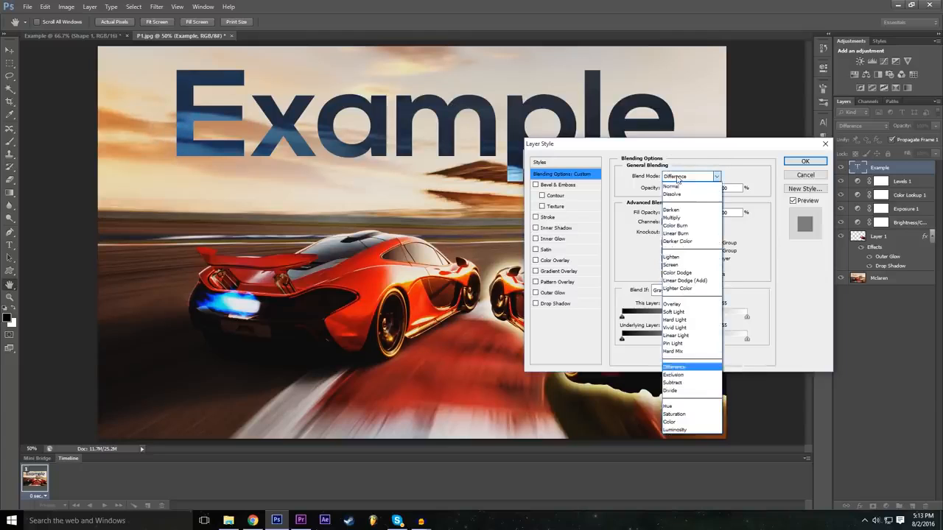
pyautogui.click(689, 378)
pyautogui.click(691, 177)
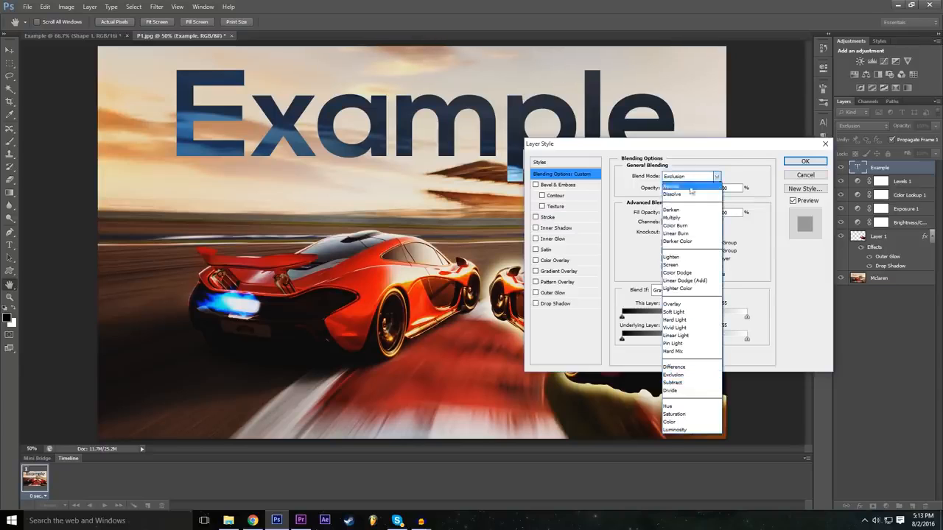
pyautogui.click(691, 211)
# Try the Color Burn, Overlay and Vivid Light blend modes on the Example text layer.
pyautogui.click(689, 177)
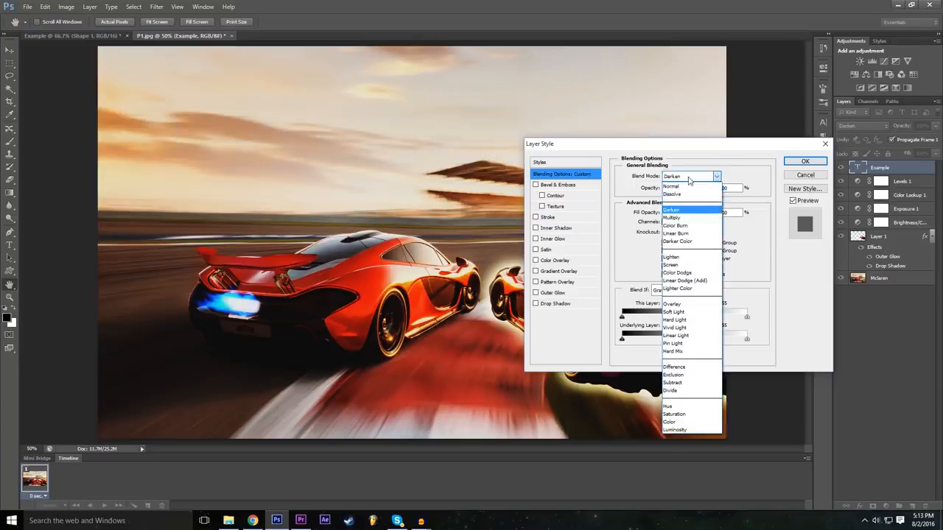
pyautogui.click(675, 225)
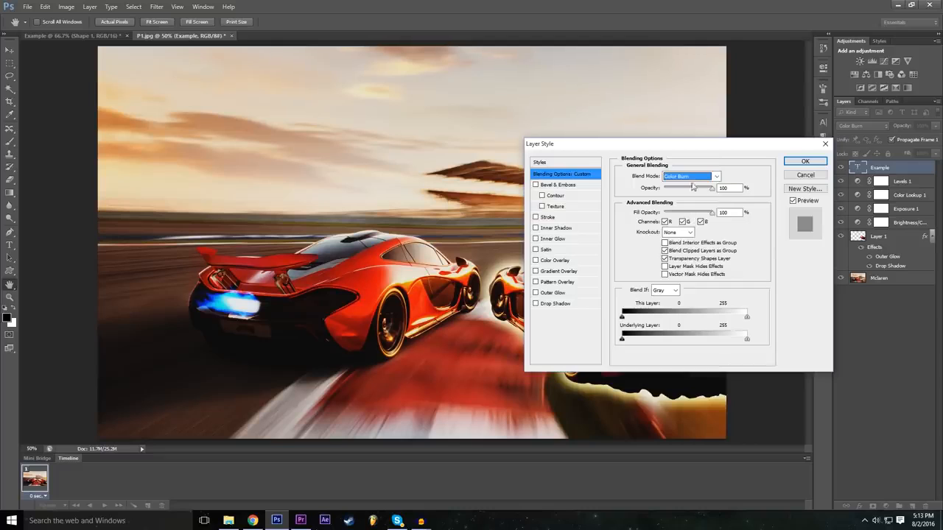
pyautogui.click(690, 177)
pyautogui.click(672, 303)
pyautogui.click(690, 177)
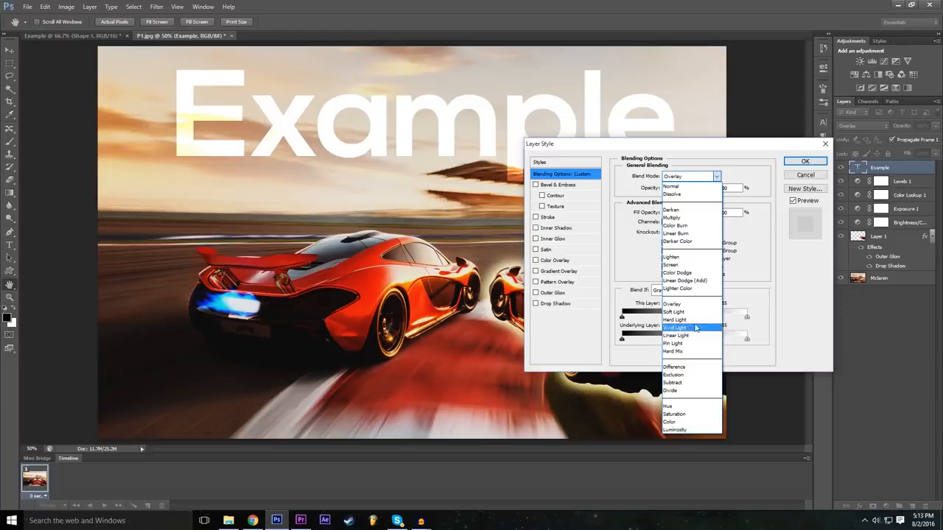
pyautogui.click(693, 330)
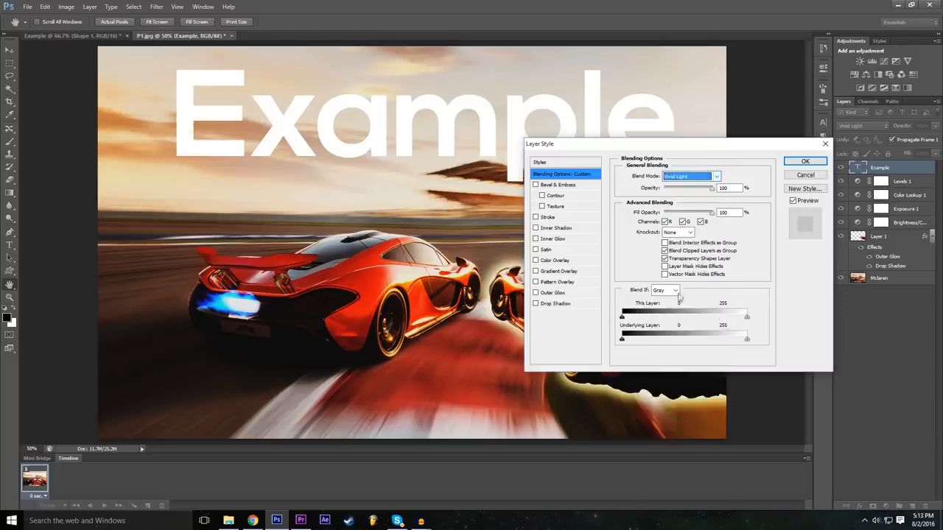
# Set the Example text layer's blend mode to Difference and move the text toward the image's upper-left corner.
pyautogui.click(688, 177)
pyautogui.click(693, 367)
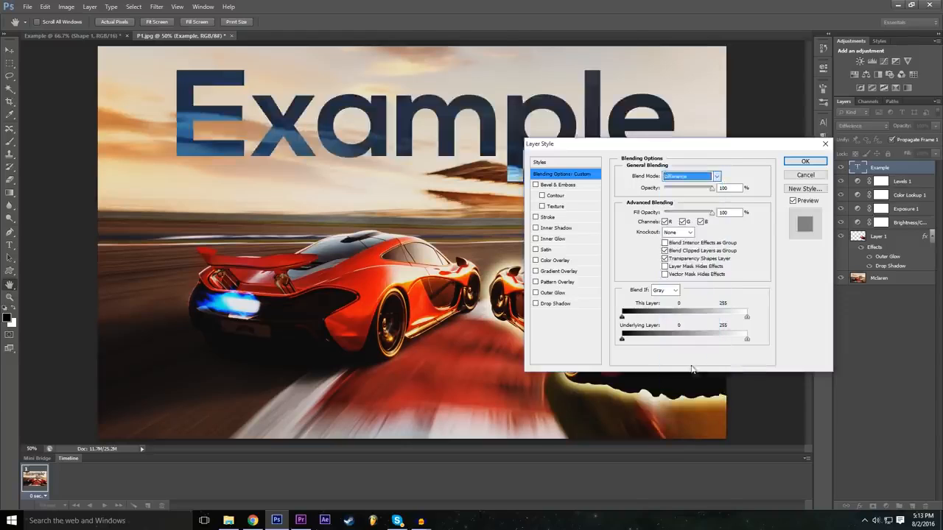
pyautogui.click(805, 162)
pyautogui.click(9, 49)
pyautogui.moveTo(345, 103); pyautogui.dragTo(268, 128)
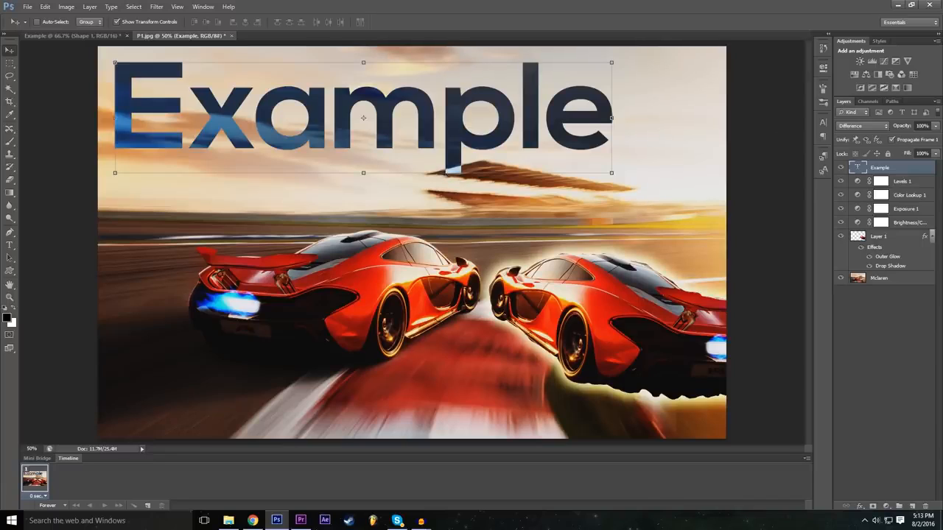
pyautogui.click(922, 344)
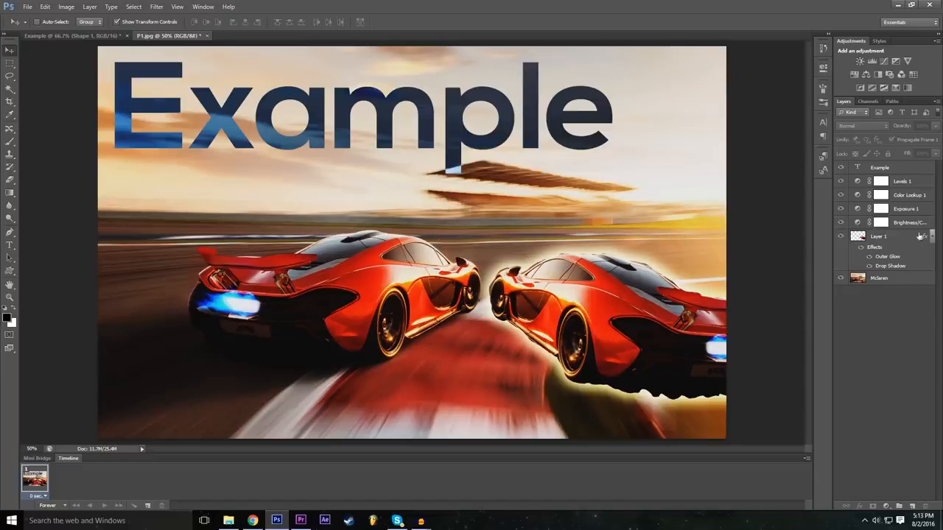
pyautogui.click(857, 166)
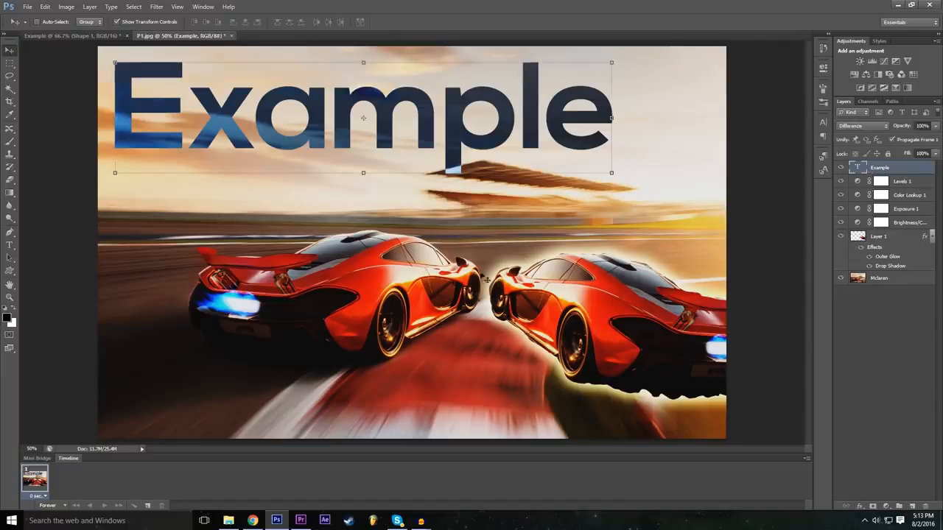
pyautogui.click(860, 507)
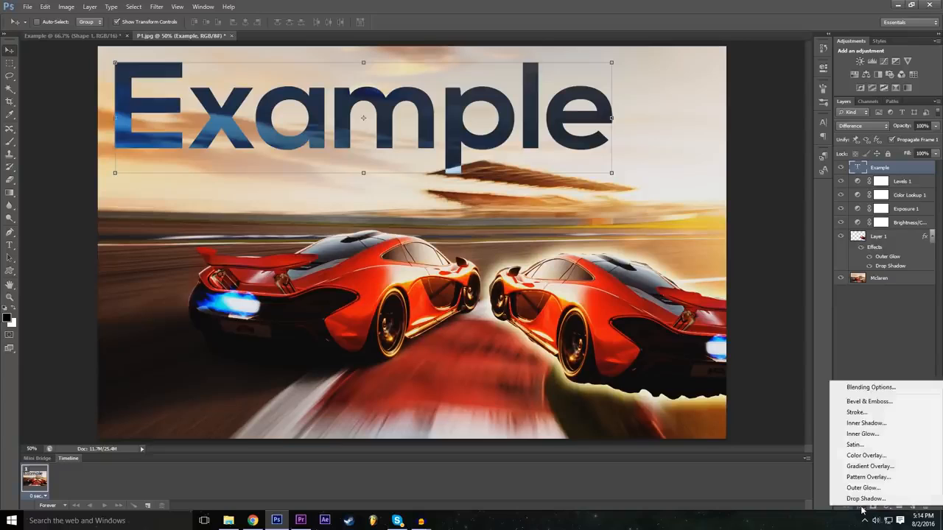
pyautogui.press('Escape')
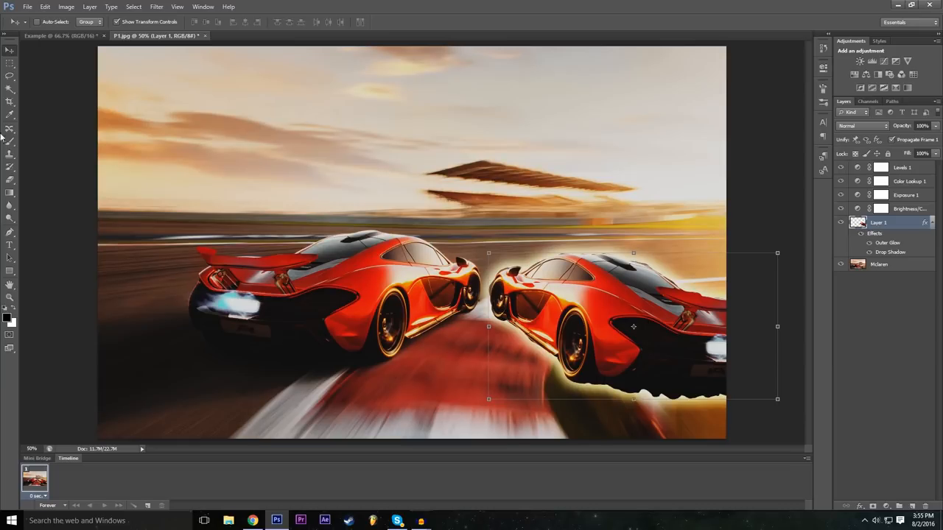
# Try erasing a band across the right-hand car on Layer 1 with a soft 100 px Eraser brush, and undo it.
pyautogui.click(11, 180)
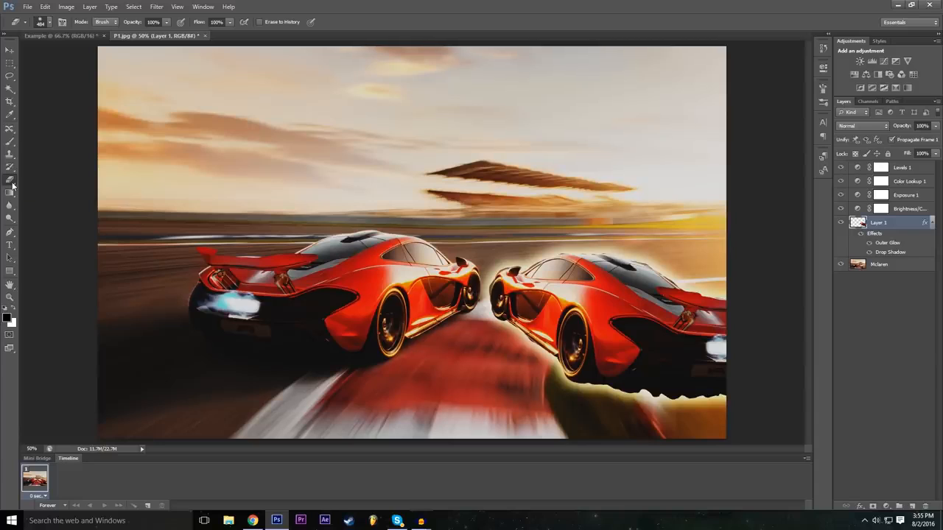
pyautogui.click(50, 23)
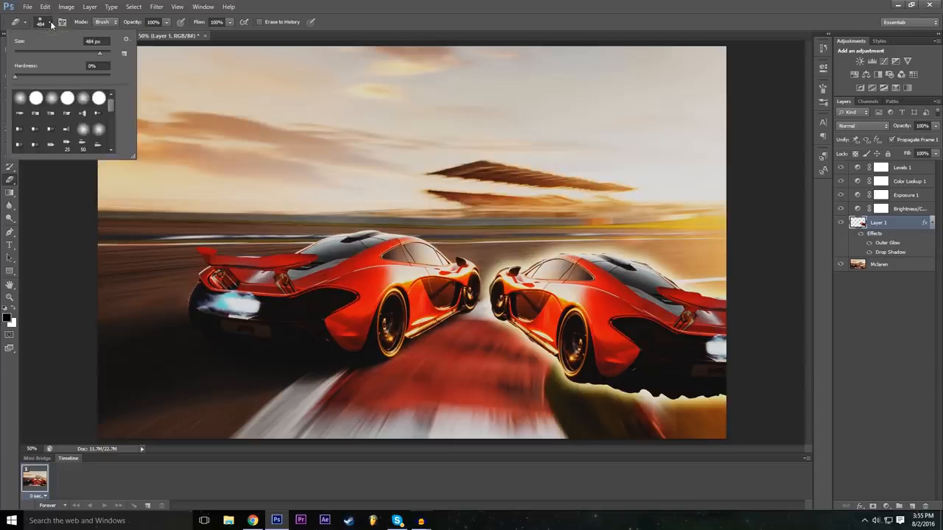
pyautogui.click(16, 78)
pyautogui.moveTo(20, 77); pyautogui.dragTo(57, 75)
pyautogui.moveTo(41, 81); pyautogui.dragTo(22, 81)
pyautogui.press('Return')
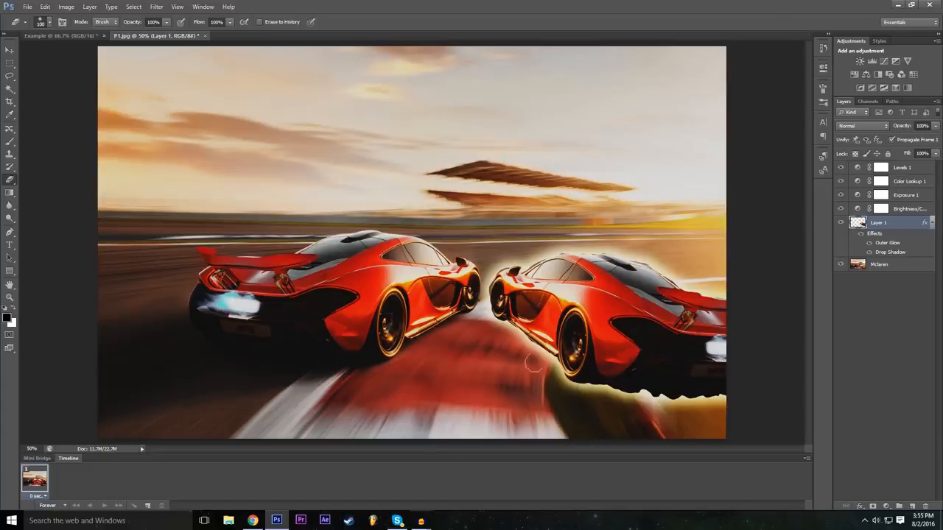
pyautogui.moveTo(502, 357)
pyautogui.mouseDown()
pyautogui.moveTo(641, 221)
pyautogui.moveTo(476, 371)
pyautogui.moveTo(612, 241)
pyautogui.moveTo(499, 347)
pyautogui.moveTo(509, 250)
pyautogui.moveTo(641, 287)
pyautogui.moveTo(624, 265)
pyautogui.moveTo(655, 341)
pyautogui.moveTo(732, 305)
pyautogui.moveTo(666, 304)
pyautogui.moveTo(709, 327)
pyautogui.moveTo(721, 358)
pyautogui.mouseUp()
pyautogui.click(45, 7)
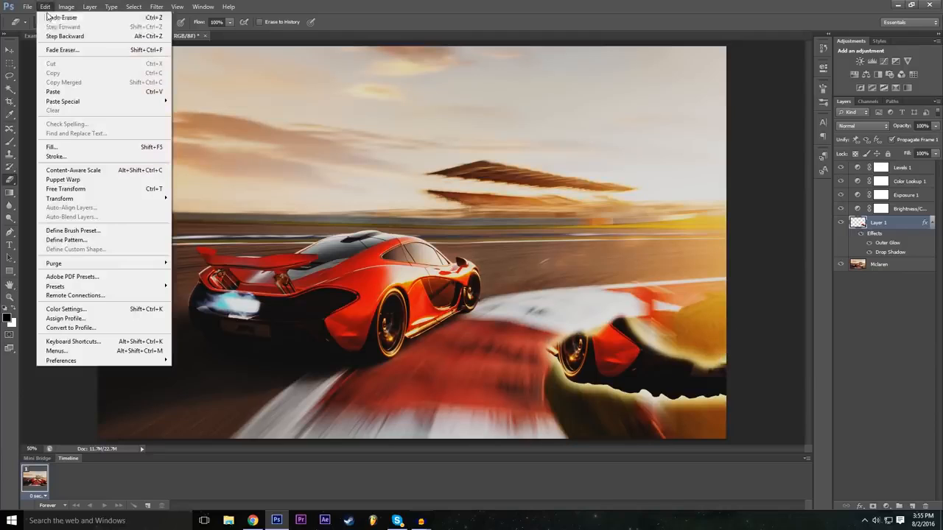
pyautogui.click(59, 36)
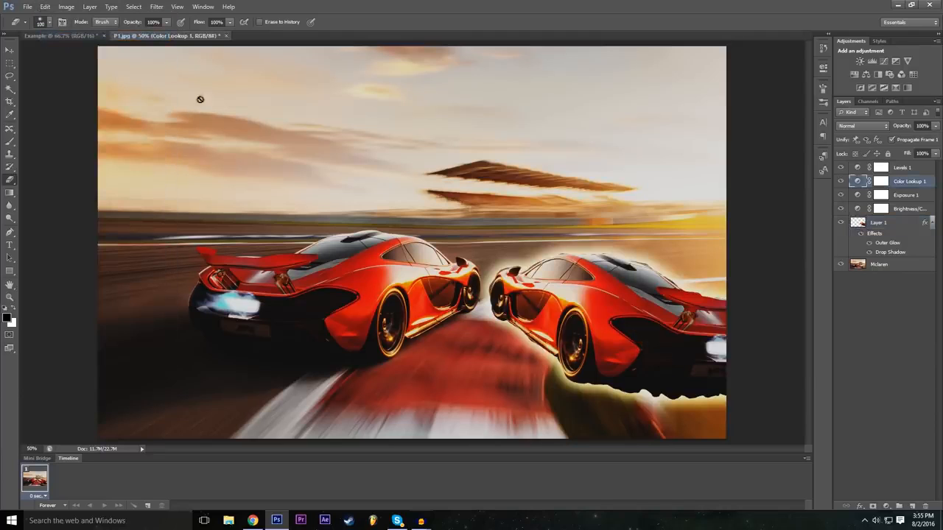
# Erase the front of the right-hand car on Layer 1 with the Eraser at 100% hardness.
pyautogui.click(51, 23)
pyautogui.moveTo(29, 75); pyautogui.dragTo(130, 76)
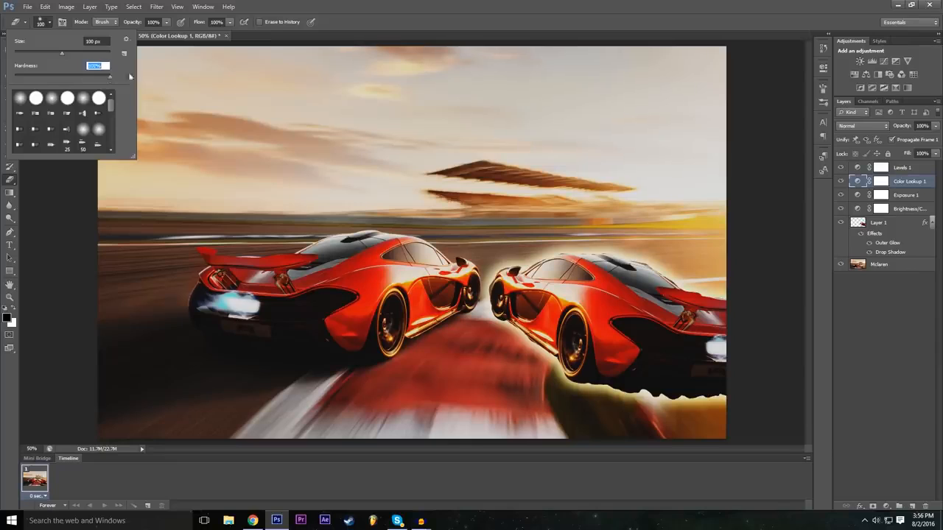
pyautogui.click(541, 3)
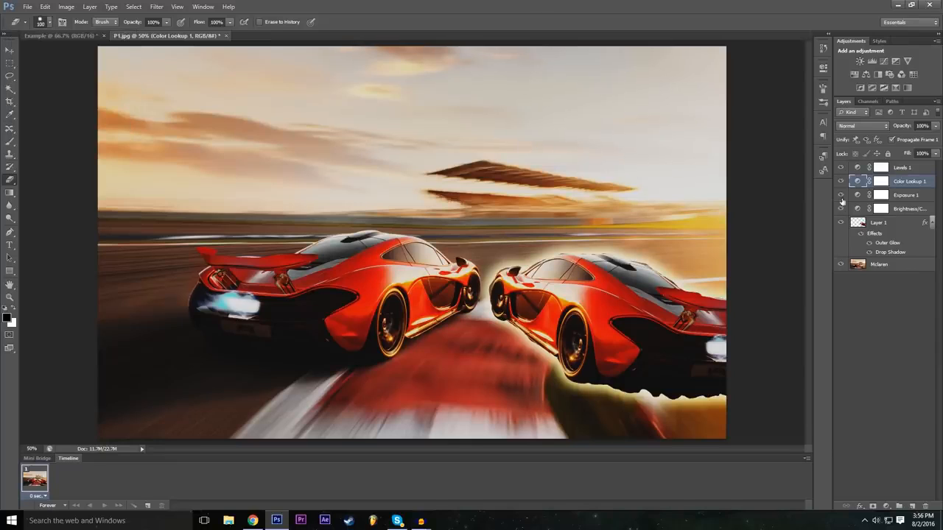
pyautogui.click(877, 223)
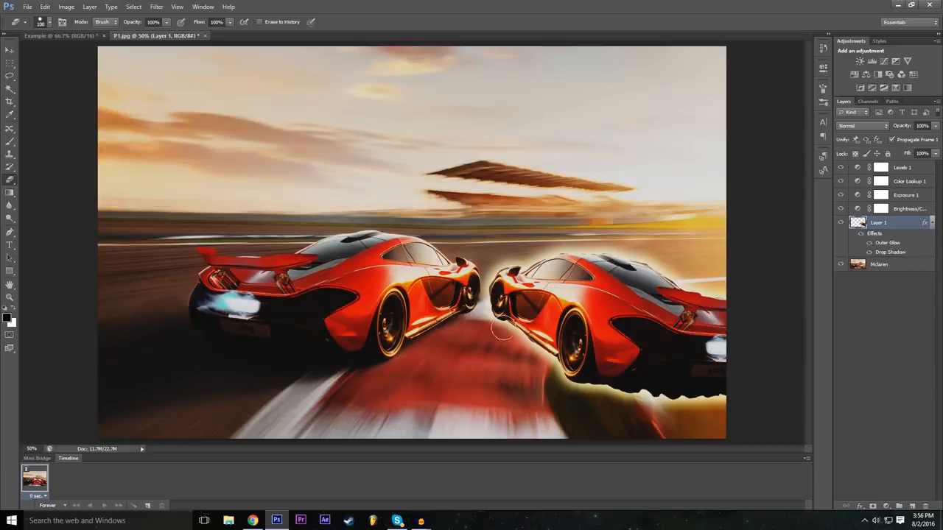
pyautogui.moveTo(502, 333)
pyautogui.mouseDown()
pyautogui.moveTo(488, 331)
pyautogui.moveTo(526, 254)
pyautogui.moveTo(472, 310)
pyautogui.mouseUp()
pyautogui.moveTo(516, 265)
pyautogui.mouseDown()
pyautogui.moveTo(499, 339)
pyautogui.moveTo(587, 251)
pyautogui.moveTo(486, 360)
pyautogui.mouseUp()
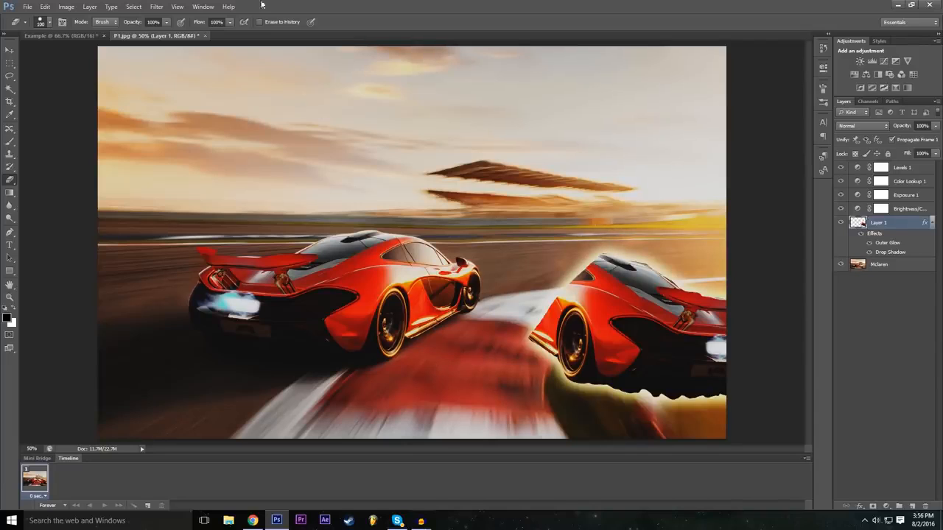
# Erase diagonally across the rear of the right-hand car with a soft-edged Eraser brush.
pyautogui.click(51, 22)
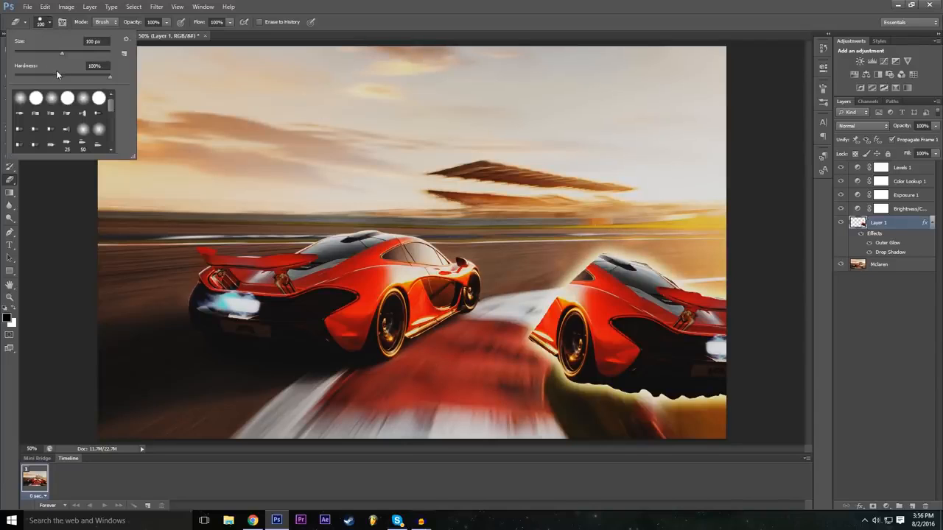
pyautogui.moveTo(64, 78); pyautogui.dragTo(3, 92)
pyautogui.click(637, 6)
pyautogui.moveTo(717, 271)
pyautogui.mouseDown()
pyautogui.moveTo(588, 378)
pyautogui.moveTo(612, 372)
pyautogui.moveTo(683, 299)
pyautogui.moveTo(583, 392)
pyautogui.mouseUp()
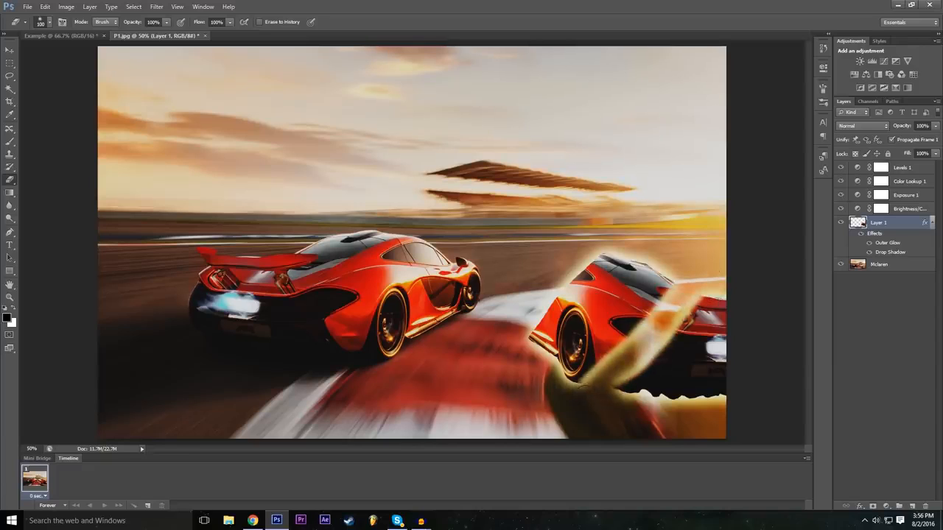
pyautogui.moveTo(636, 343)
pyautogui.mouseDown()
pyautogui.moveTo(631, 331)
pyautogui.moveTo(620, 335)
pyautogui.moveTo(638, 328)
pyautogui.mouseUp()
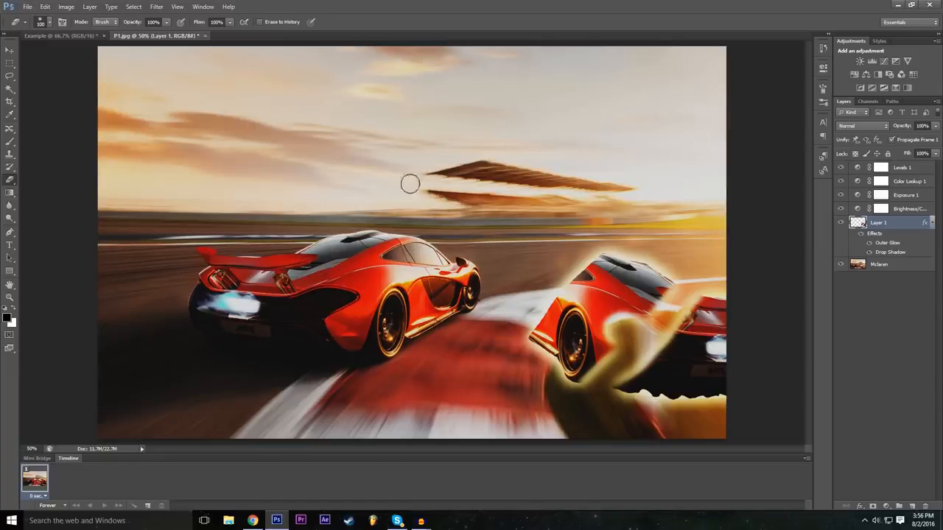
# Erase more of the right-hand car on Layer 1 using the textured 59 px brush preset.
pyautogui.click(48, 23)
pyautogui.scroll(-5, 52, 95)
pyautogui.click(98, 112)
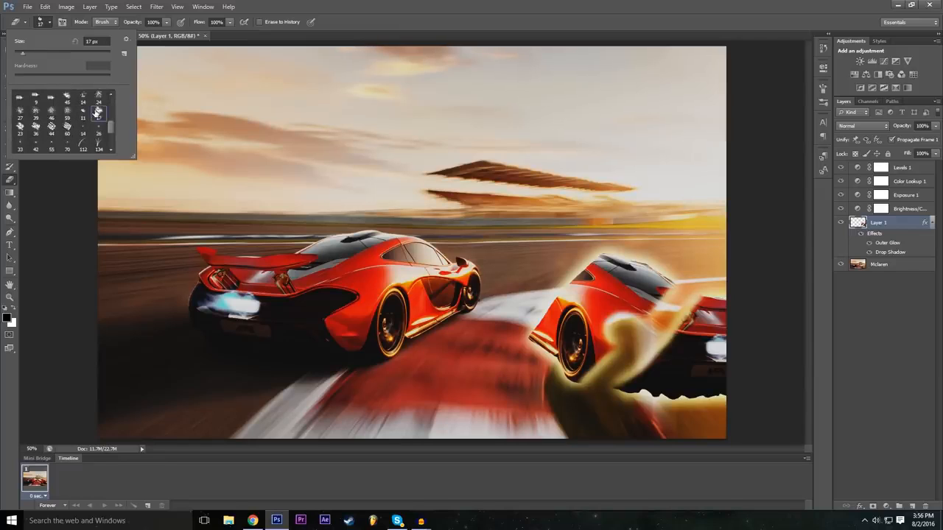
pyautogui.click(67, 113)
pyautogui.moveTo(594, 301)
pyautogui.mouseDown()
pyautogui.moveTo(581, 336)
pyautogui.moveTo(543, 331)
pyautogui.moveTo(565, 316)
pyautogui.moveTo(566, 298)
pyautogui.moveTo(614, 275)
pyautogui.mouseUp()
pyautogui.moveTo(669, 341)
pyautogui.mouseDown()
pyautogui.moveTo(673, 368)
pyautogui.moveTo(704, 346)
pyautogui.moveTo(711, 379)
pyautogui.moveTo(619, 390)
pyautogui.moveTo(675, 395)
pyautogui.moveTo(567, 376)
pyautogui.moveTo(531, 343)
pyautogui.moveTo(545, 324)
pyautogui.moveTo(552, 336)
pyautogui.moveTo(514, 351)
pyautogui.mouseUp()
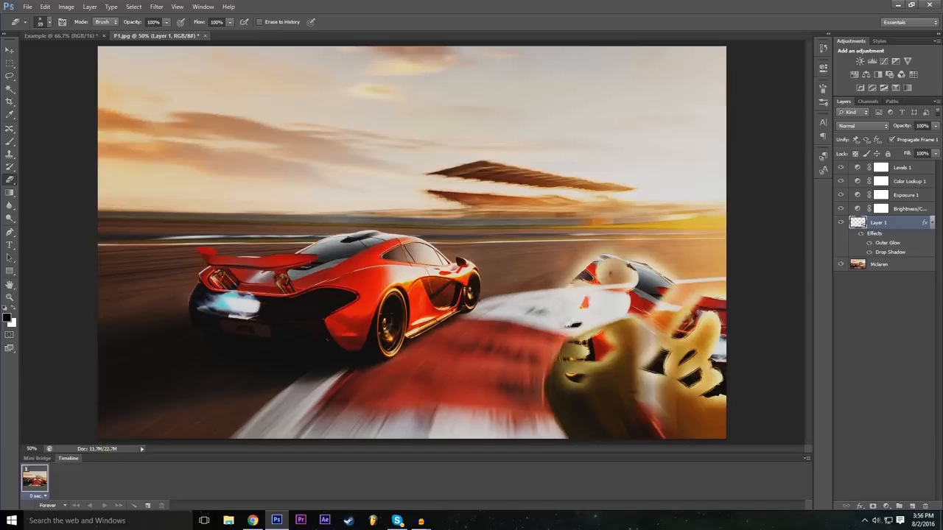
pyautogui.moveTo(587, 298)
pyautogui.mouseDown()
pyautogui.moveTo(581, 271)
pyautogui.moveTo(637, 267)
pyautogui.moveTo(693, 321)
pyautogui.moveTo(709, 382)
pyautogui.mouseUp()
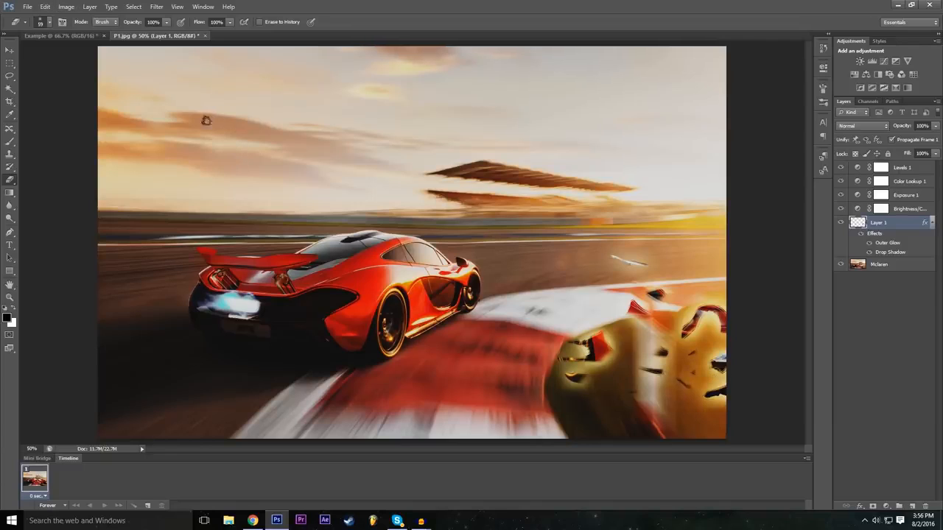
# Undo the eraser strokes on Layer 1 to restore the whole right-hand car.
pyautogui.hotkey('ctrl', 'z')
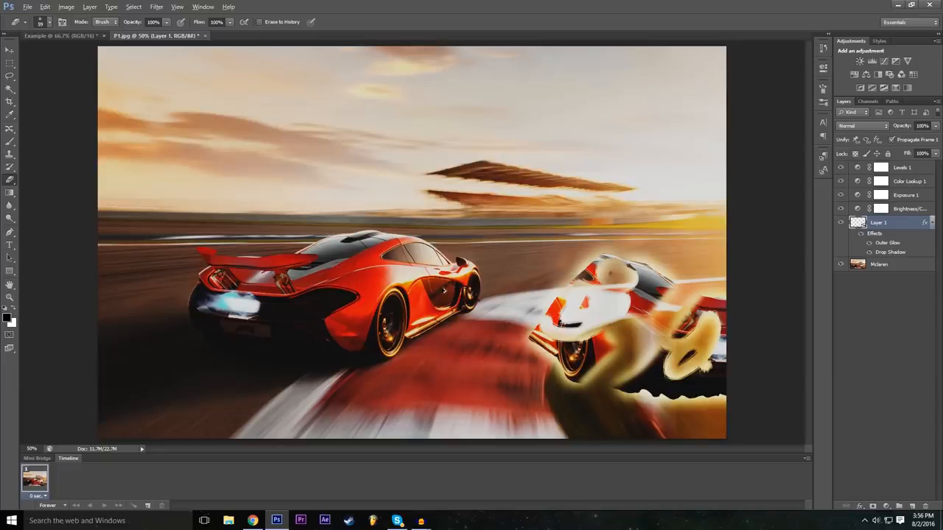
pyautogui.hotkey('ctrl', 'alt', 'z')
pyautogui.hotkey('ctrl', 'alt', 'z')
pyautogui.hotkey('ctrl', 'alt', 'z')
pyautogui.hotkey('ctrl', 'alt', 'z')
pyautogui.hotkey('ctrl', 'alt', 'z')
pyautogui.hotkey('ctrl', 'alt', 'z')
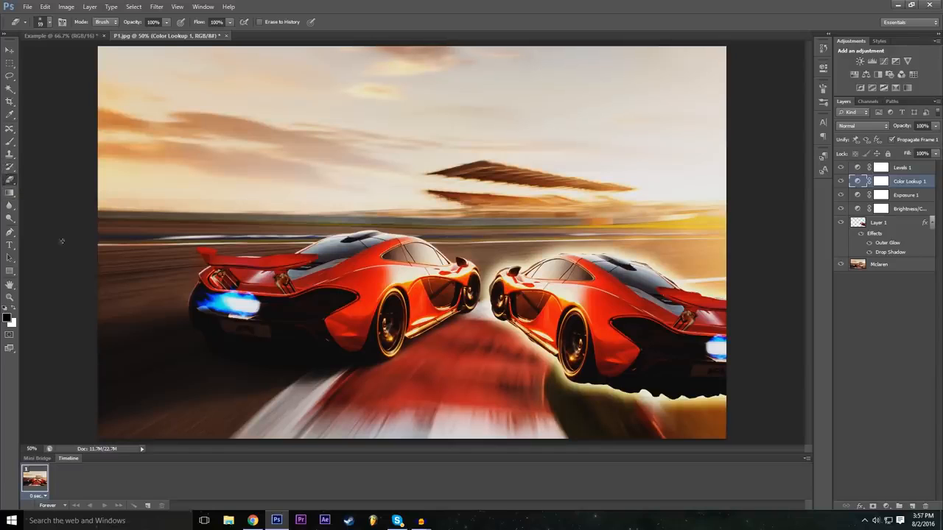
# Activate the Pen tool and check the Example document before returning to P1.jpg.
pyautogui.click(10, 237)
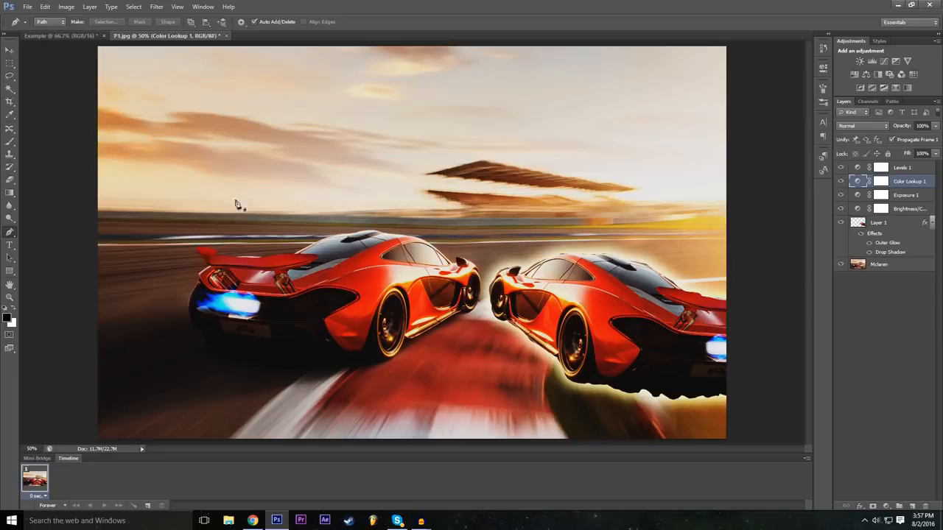
pyautogui.click(91, 36)
pyautogui.click(165, 36)
pyautogui.click(34, 6)
pyautogui.click(33, 16)
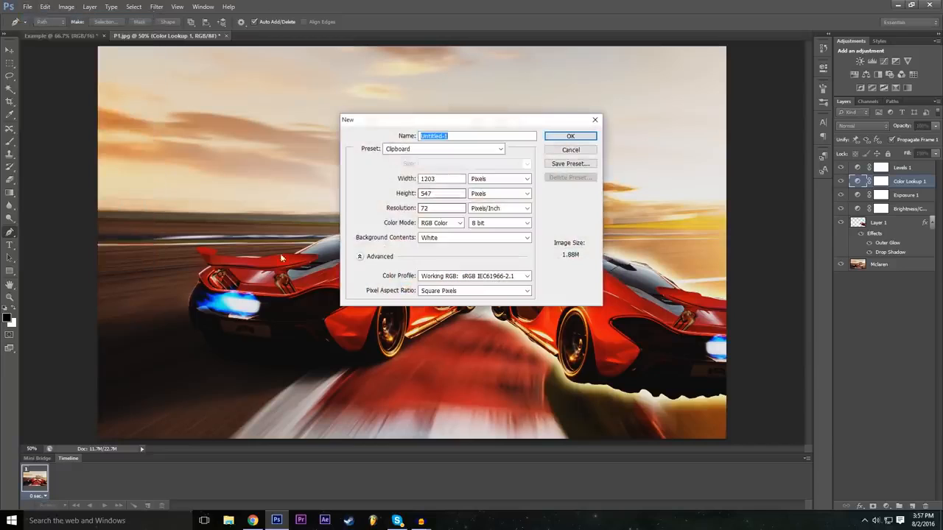
pyautogui.doubleClick(455, 180)
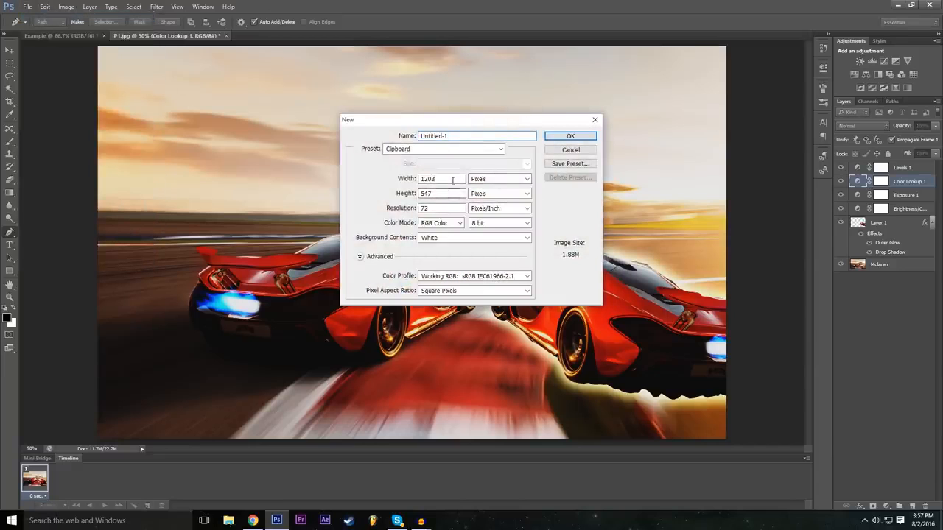
pyautogui.write('1920')
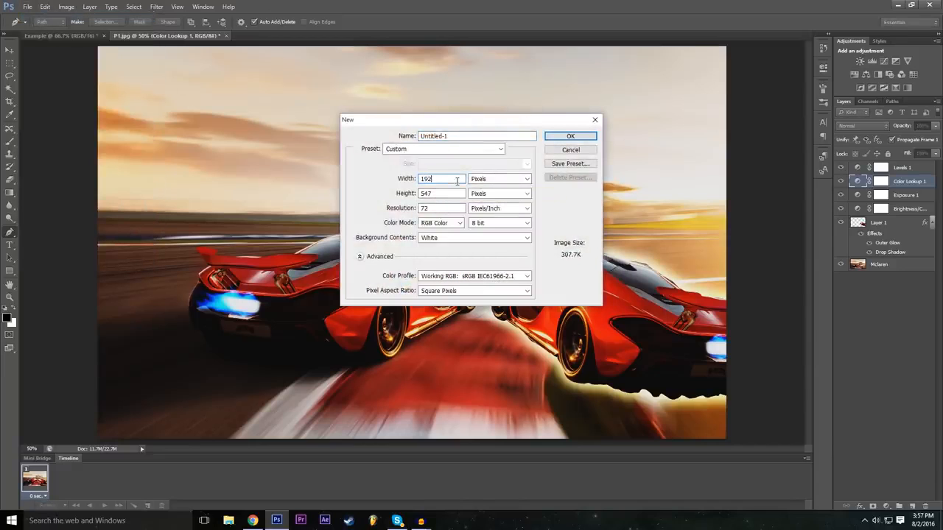
pyautogui.doubleClick(428, 194)
pyautogui.click(572, 150)
# Switch to the Example document, hide the Rectangle 1 layer and select the Background layer.
pyautogui.click(85, 35)
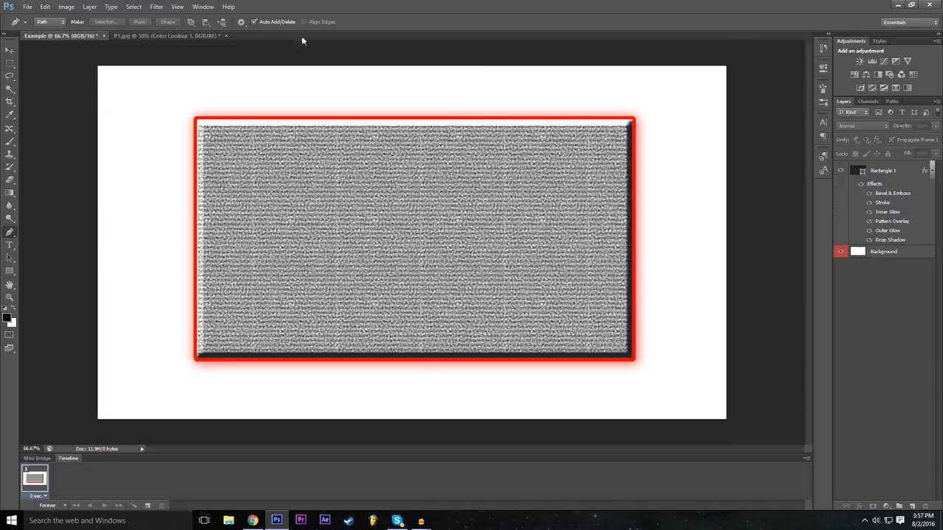
pyautogui.click(841, 171)
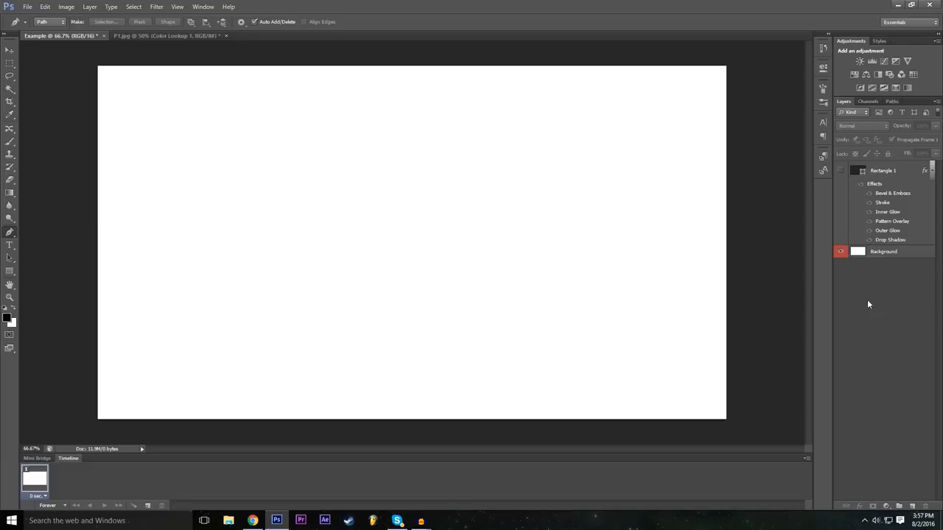
pyautogui.click(881, 252)
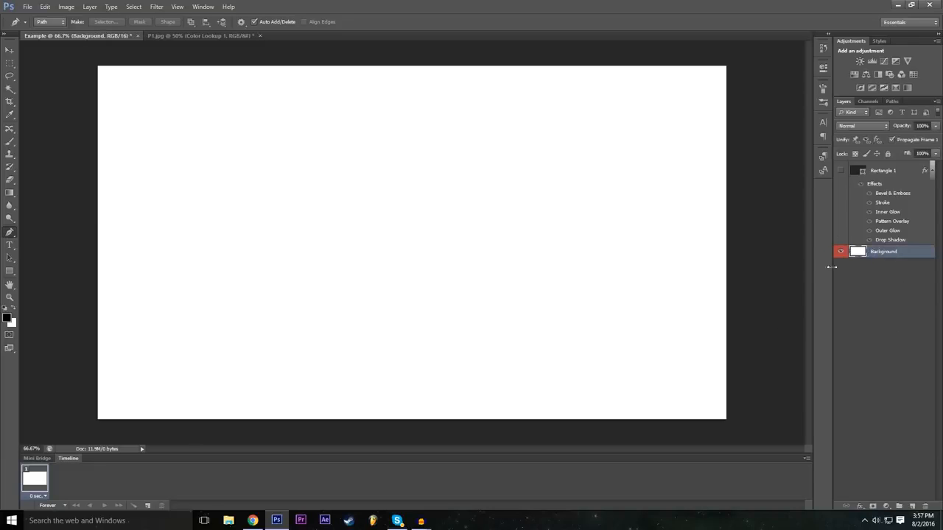
pyautogui.click(839, 171)
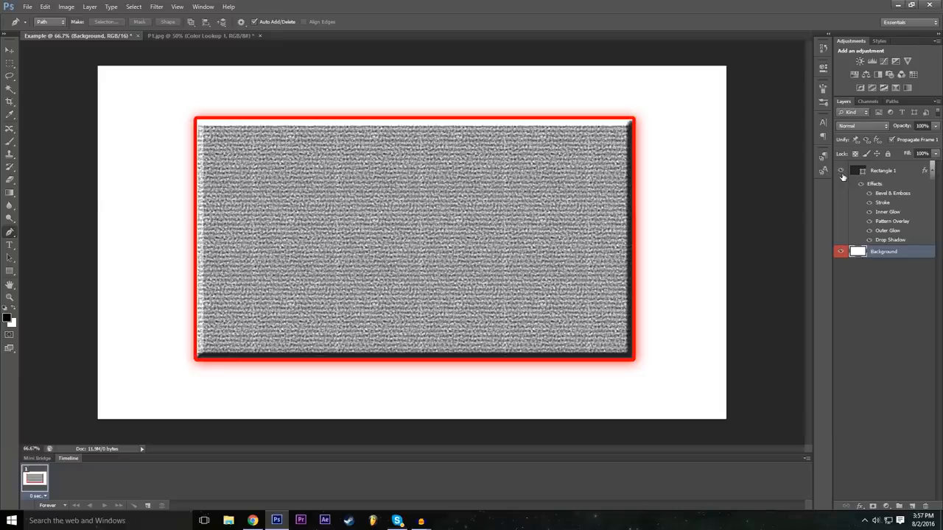
pyautogui.click(841, 171)
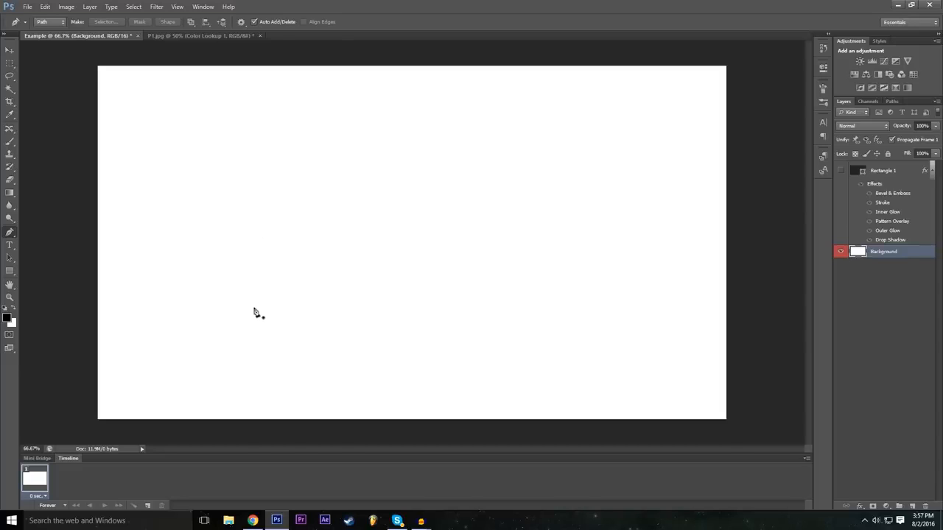
# Sketch a rough four-point Z path with the Pen tool, and undo it back to its first anchor point.
pyautogui.click(262, 142)
pyautogui.click(418, 139)
pyautogui.click(261, 248)
pyautogui.click(436, 248)
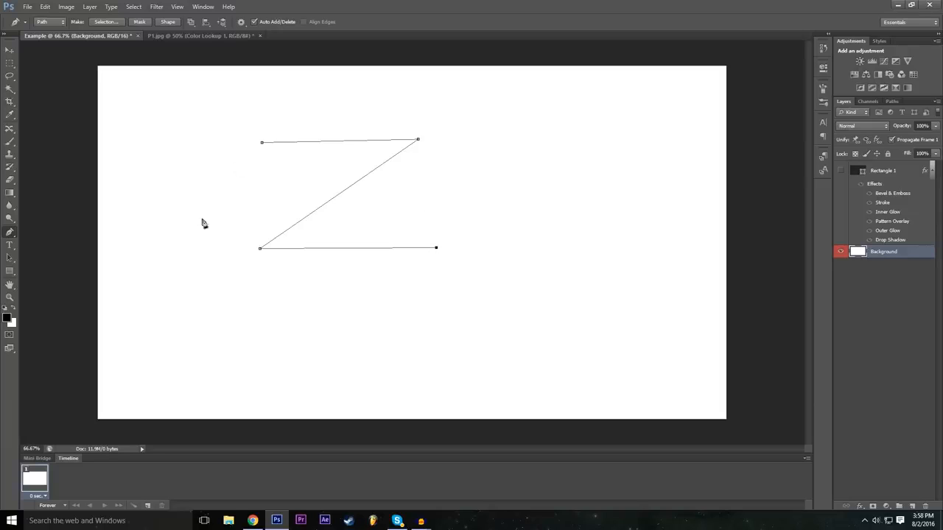
pyautogui.hotkey('ctrl', 'z')
pyautogui.hotkey('ctrl', 'z')
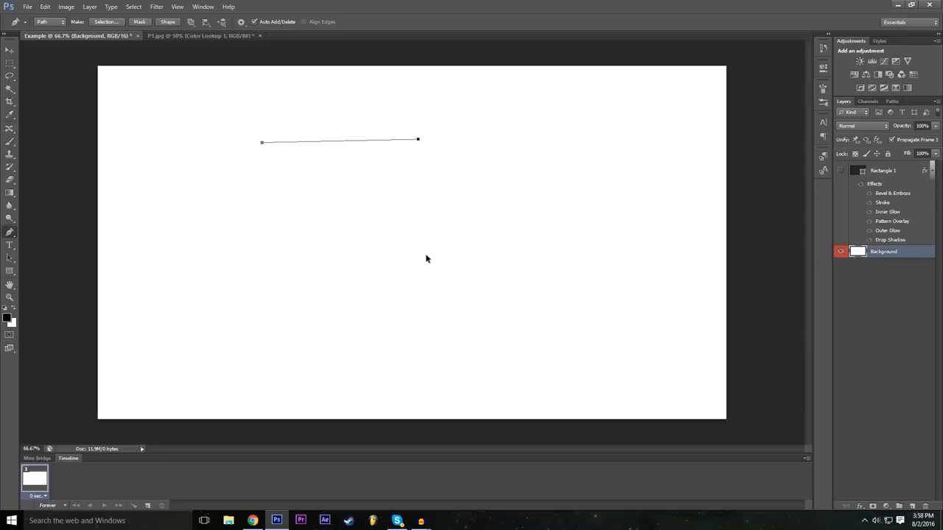
pyautogui.hotkey('ctrl', 'z')
# Draw the Z path's straight horizontal upper edge and its diagonal down to the lower-left corner.
pyautogui.click(419, 142)
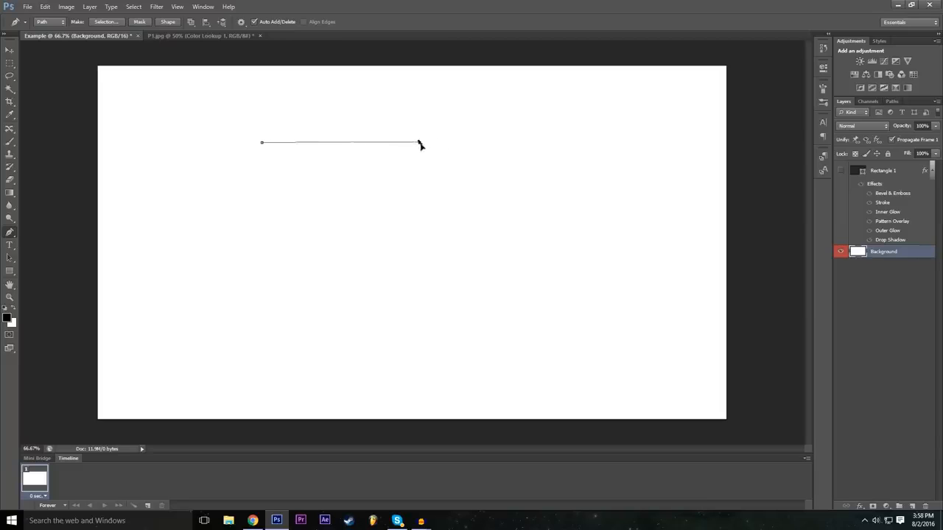
pyautogui.click(45, 5)
pyautogui.click(70, 17)
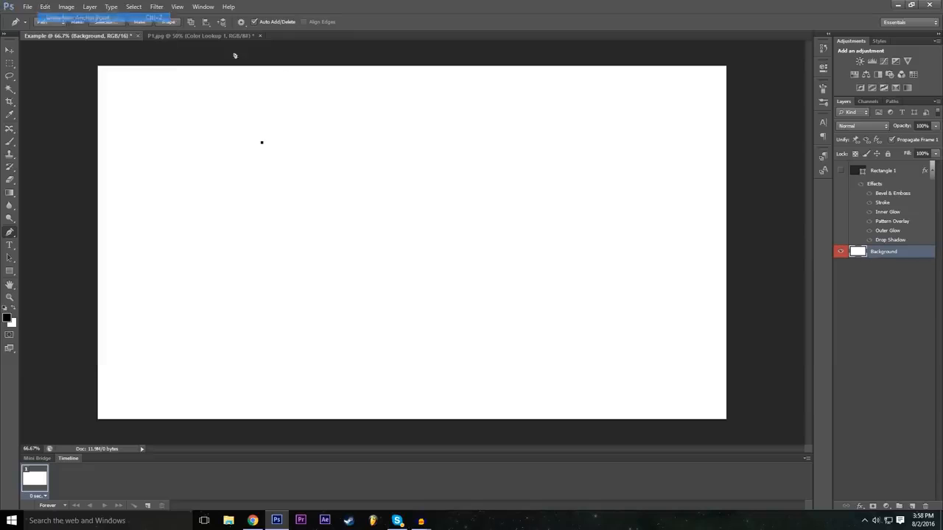
pyautogui.keyDown('shift'); pyautogui.click(419, 145); pyautogui.keyUp('shift')
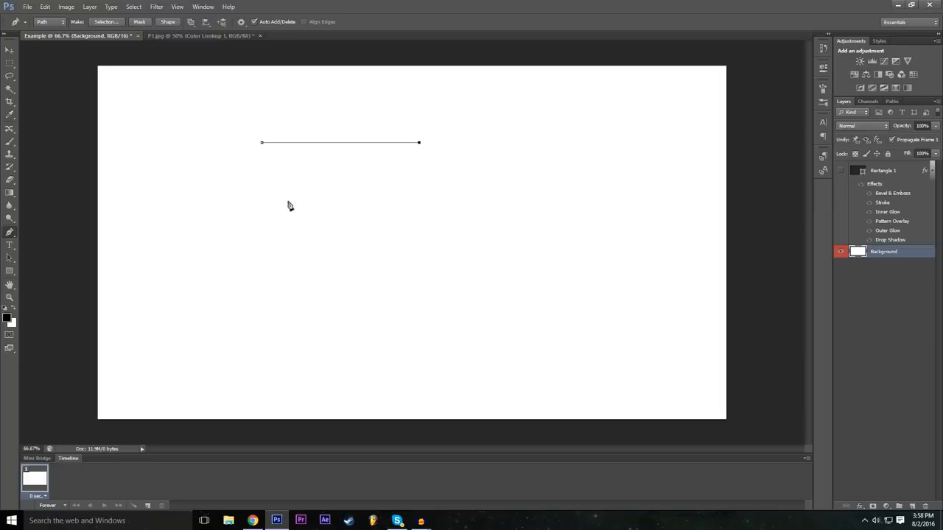
pyautogui.click(310, 251)
pyautogui.moveTo(310, 253); pyautogui.dragTo(262, 294)
# Complete the thick Z outline with a base bar, a parallel diagonal and an outer upper edge, closing the path at its starting anchor.
pyautogui.click(431, 294)
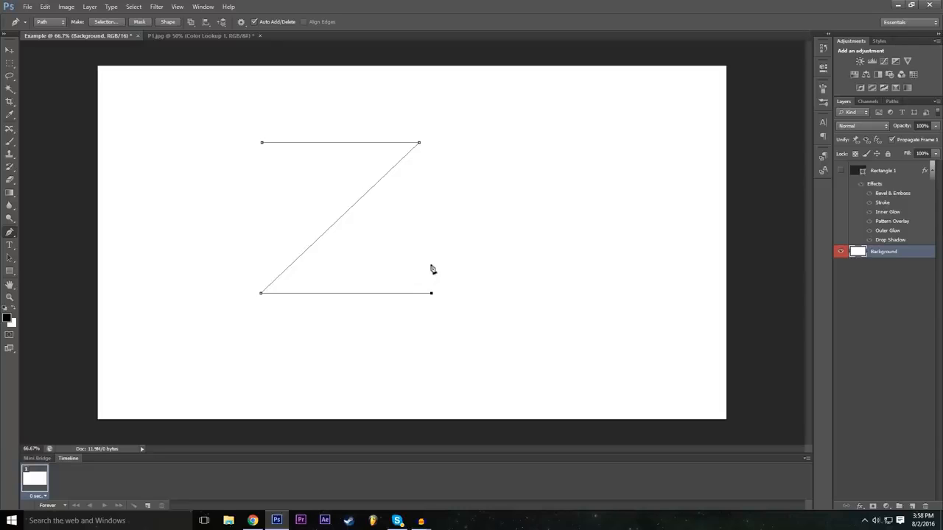
pyautogui.click(324, 263)
pyautogui.click(445, 143)
pyautogui.moveTo(447, 144); pyautogui.dragTo(459, 130)
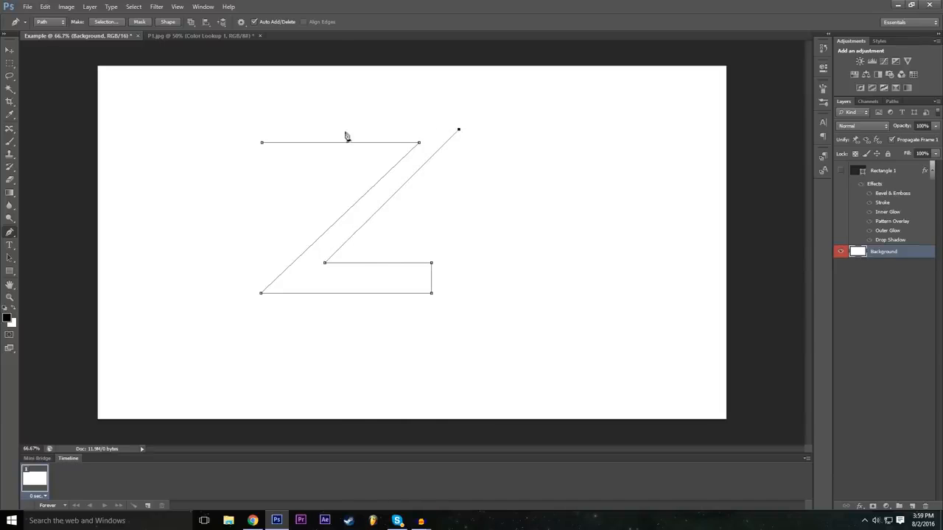
pyautogui.click(264, 129)
pyautogui.click(263, 143)
# Define the closed Z path as a custom shape named Z.
pyautogui.rightClick(325, 288)
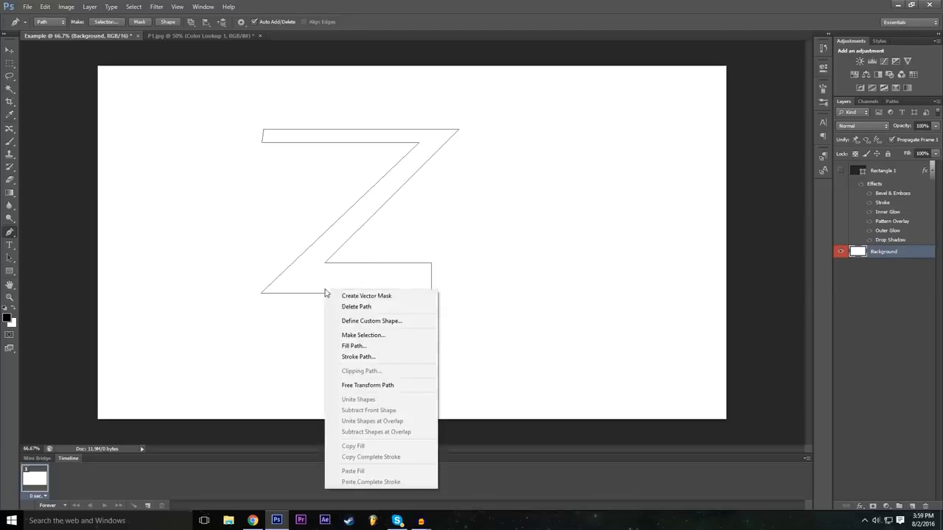
pyautogui.click(392, 322)
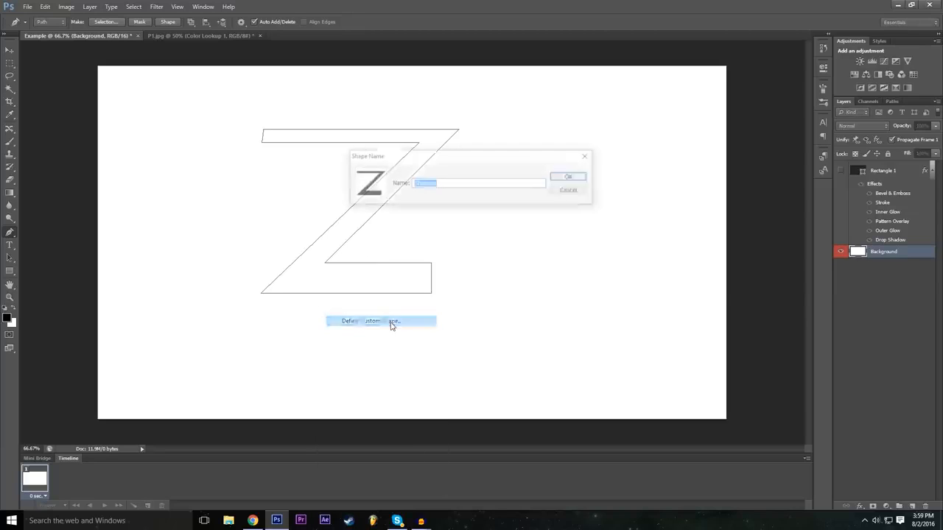
pyautogui.write('Z')
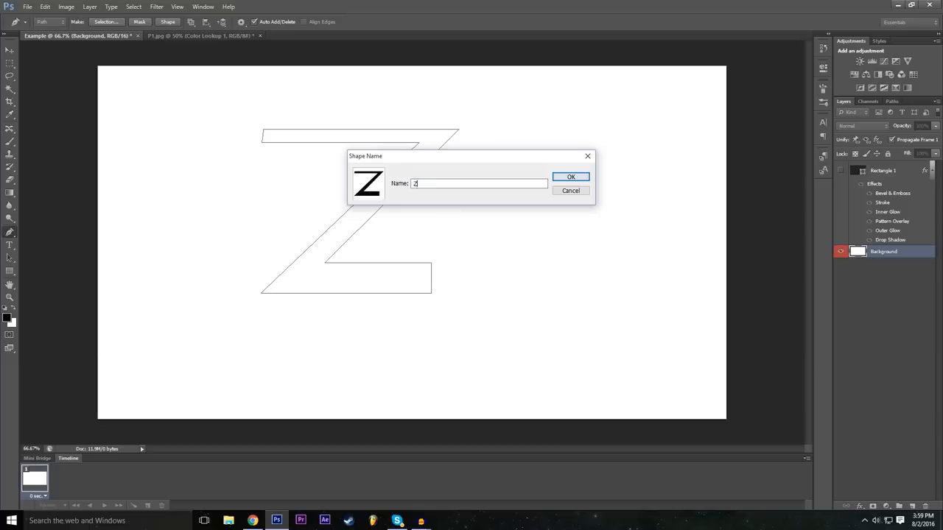
pyautogui.press('Return')
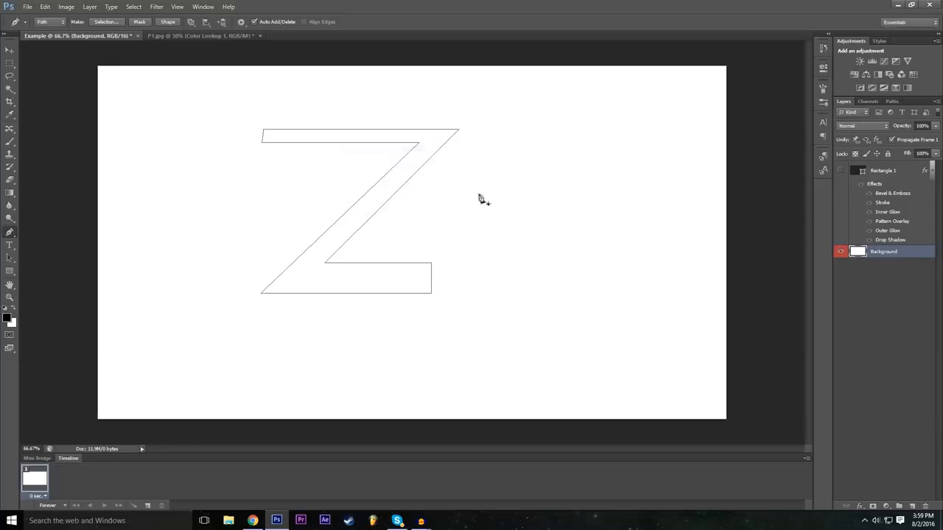
# Activate the Custom Shape tool and choose the newly saved Z as its shape.
pyautogui.click(10, 270)
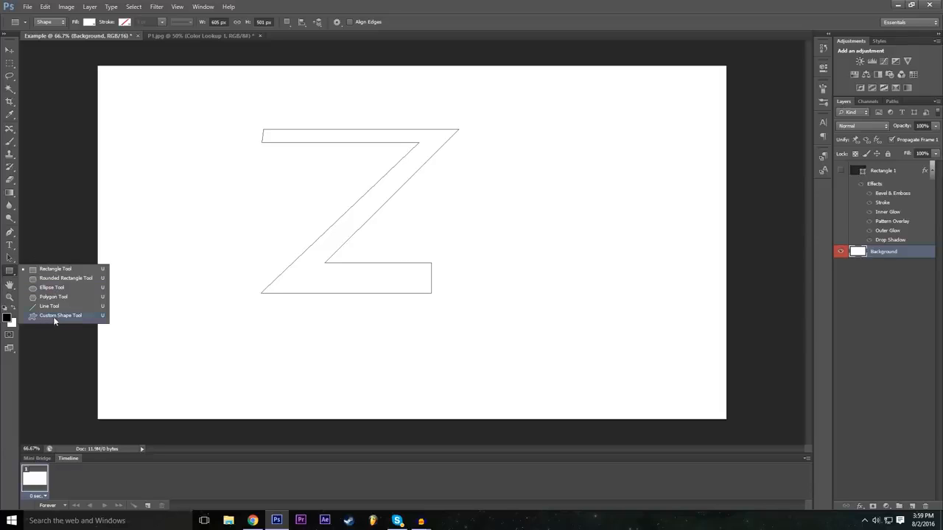
pyautogui.click(60, 315)
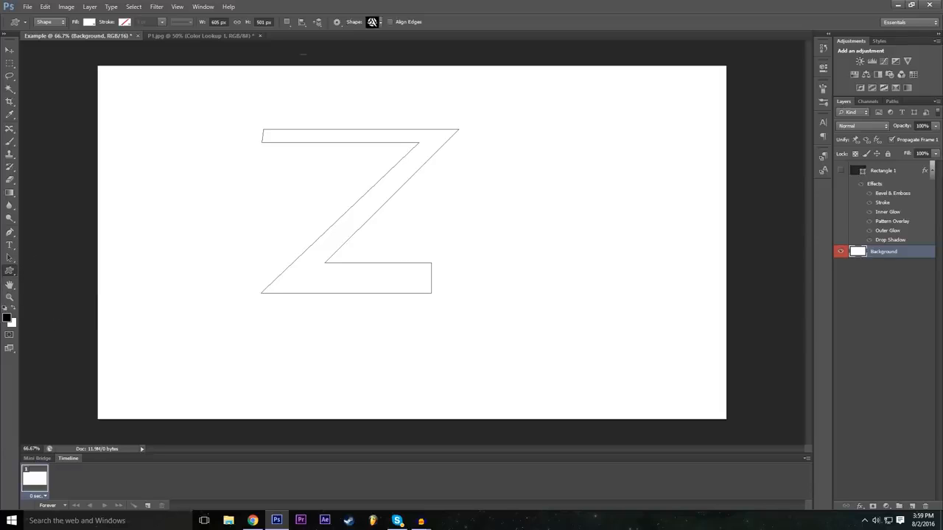
pyautogui.click(379, 23)
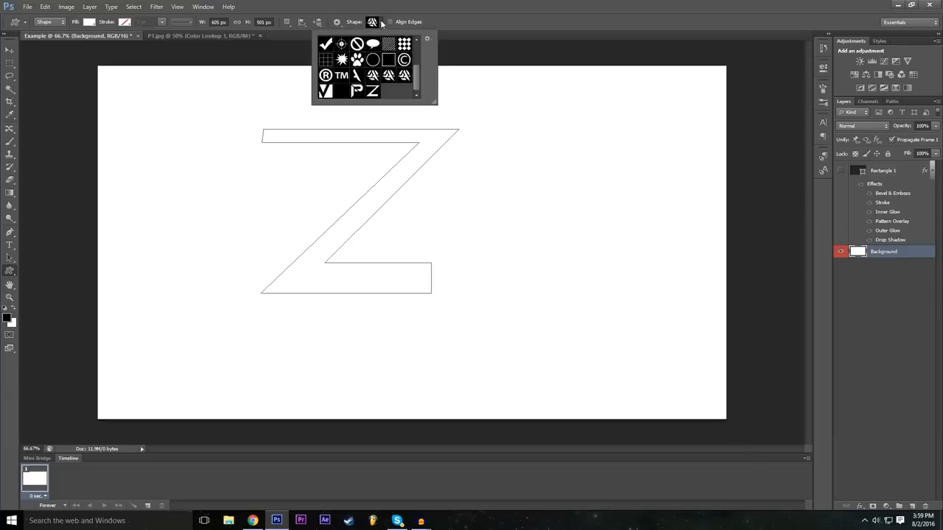
pyautogui.click(373, 92)
pyautogui.click(465, 6)
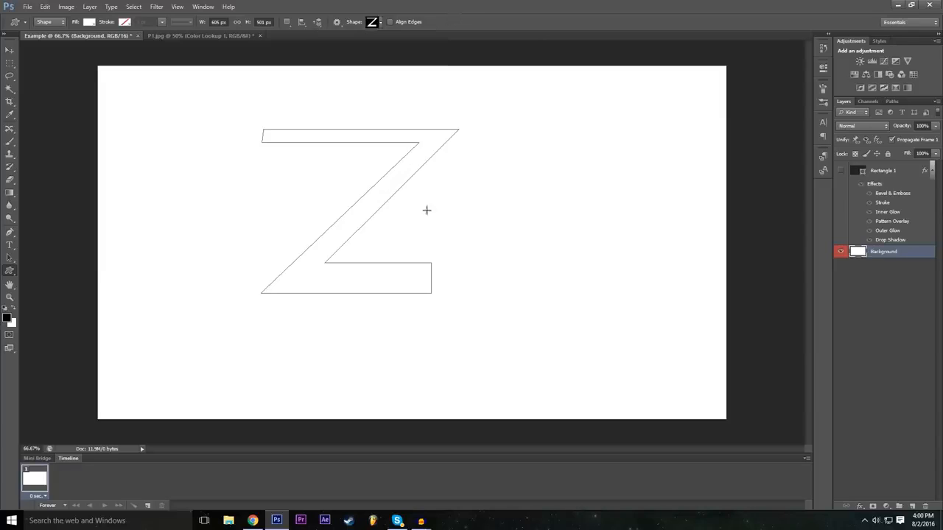
# Place the Z shape at 605 px wide by 501 px high with proportions preserved, and move it near the canvas centre.
pyautogui.click(402, 247)
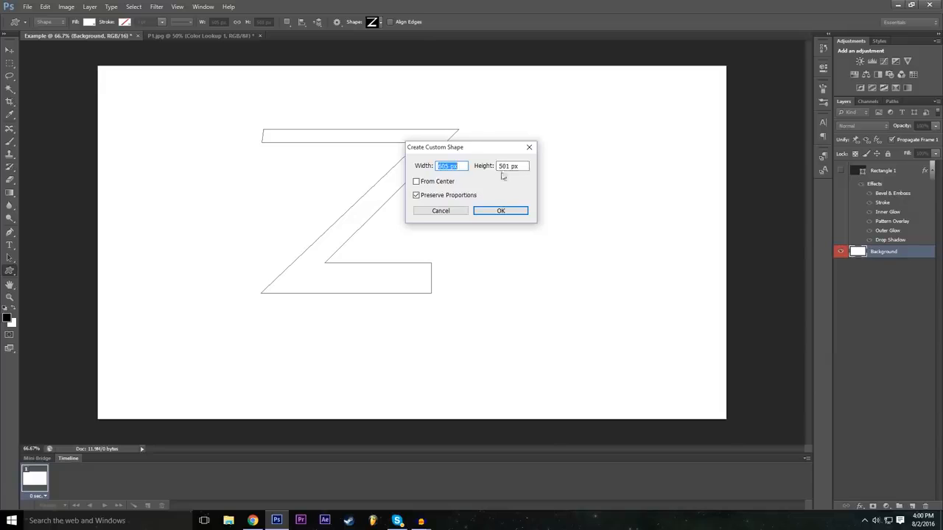
pyautogui.click(501, 212)
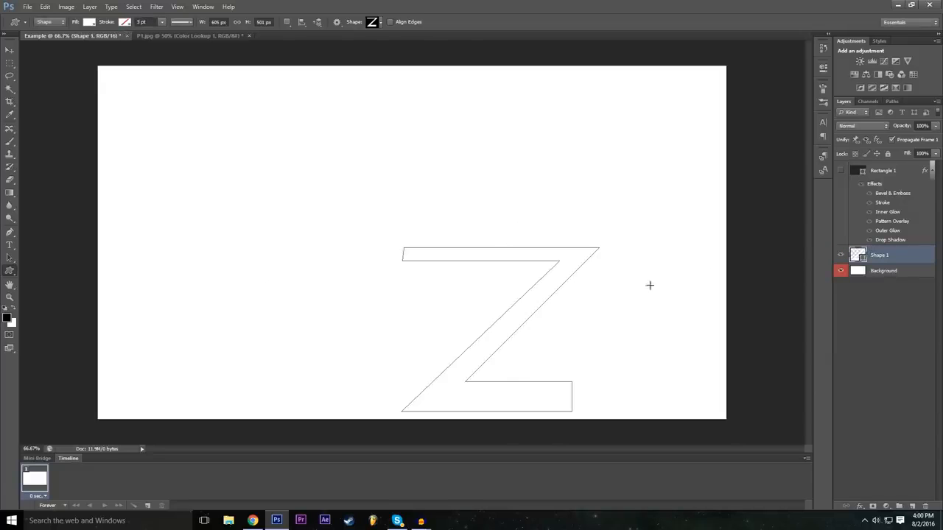
pyautogui.click(10, 49)
pyautogui.moveTo(488, 316); pyautogui.dragTo(469, 271)
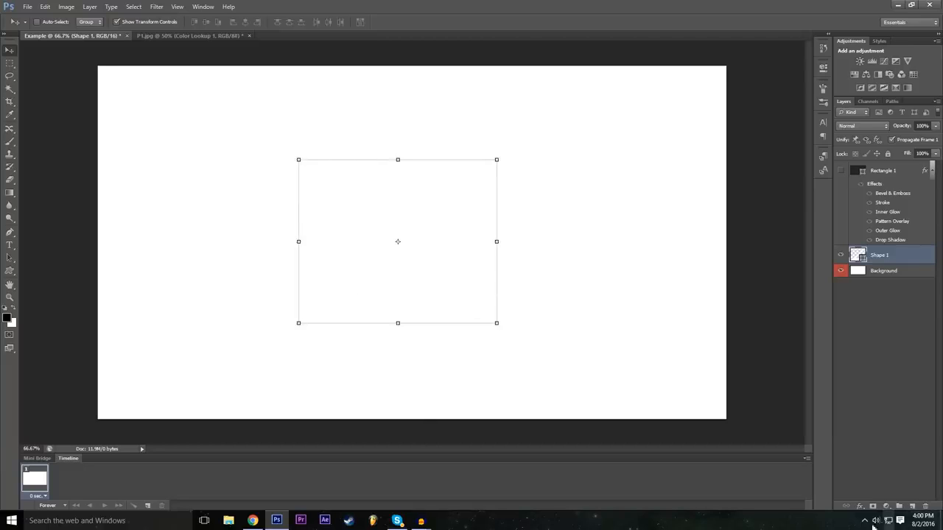
# Add a Color Overlay to the Shape 1 layer and set its colour to black (000000).
pyautogui.click(858, 506)
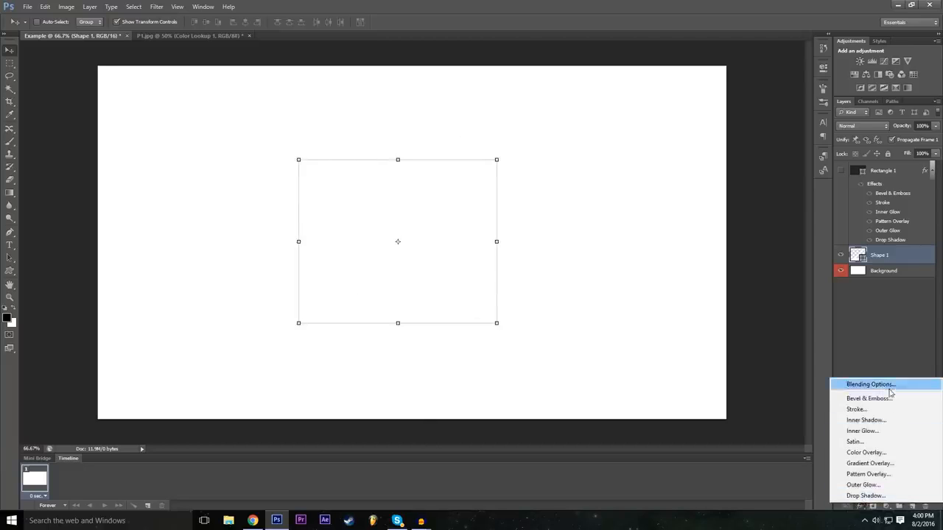
pyautogui.click(860, 388)
pyautogui.moveTo(324, 183); pyautogui.dragTo(815, 111)
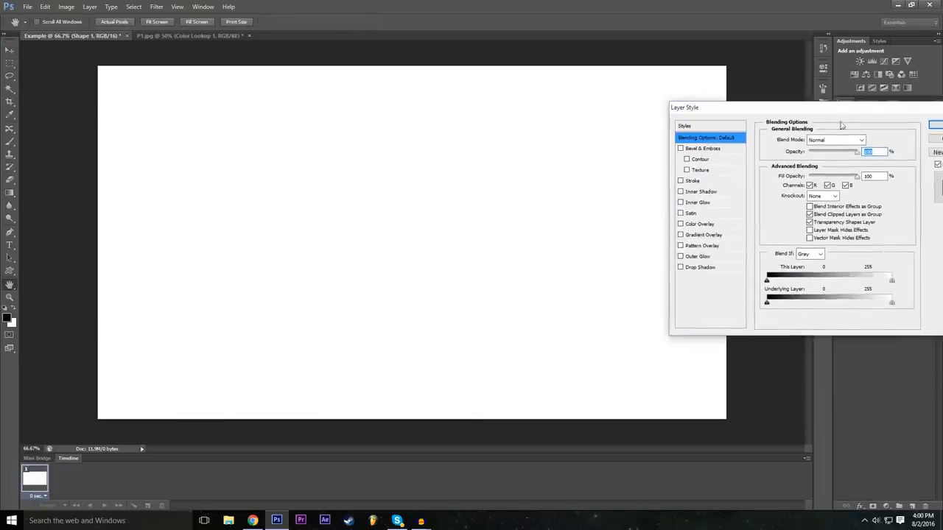
pyautogui.click(680, 224)
pyautogui.moveTo(794, 109); pyautogui.dragTo(646, 139)
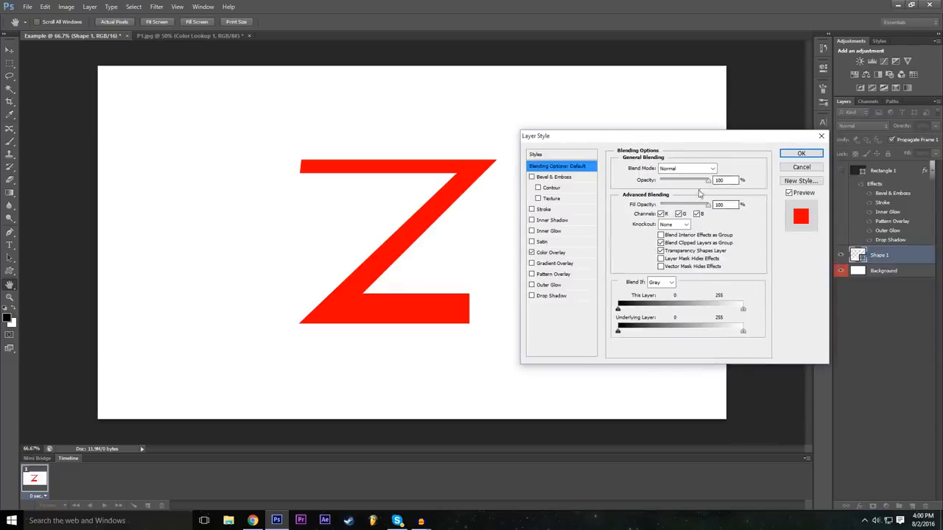
pyautogui.click(569, 253)
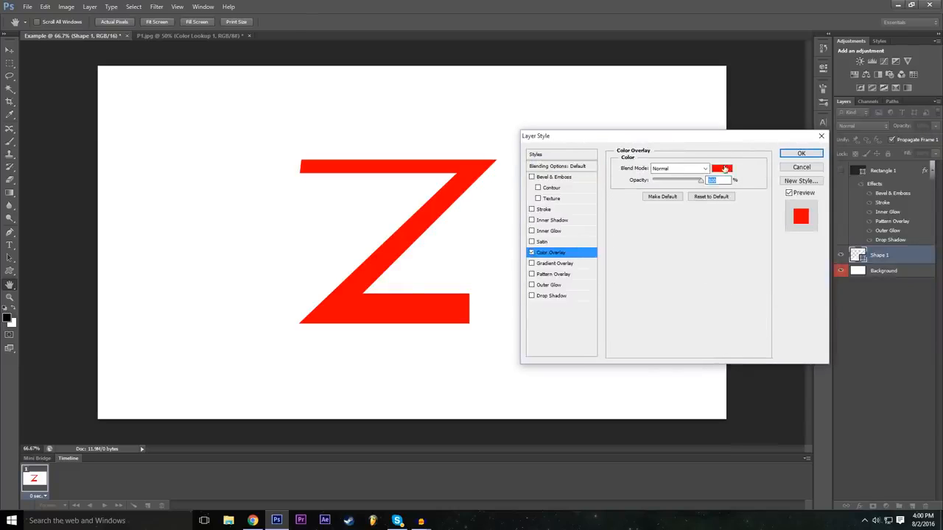
pyautogui.click(722, 168)
pyautogui.write('0')
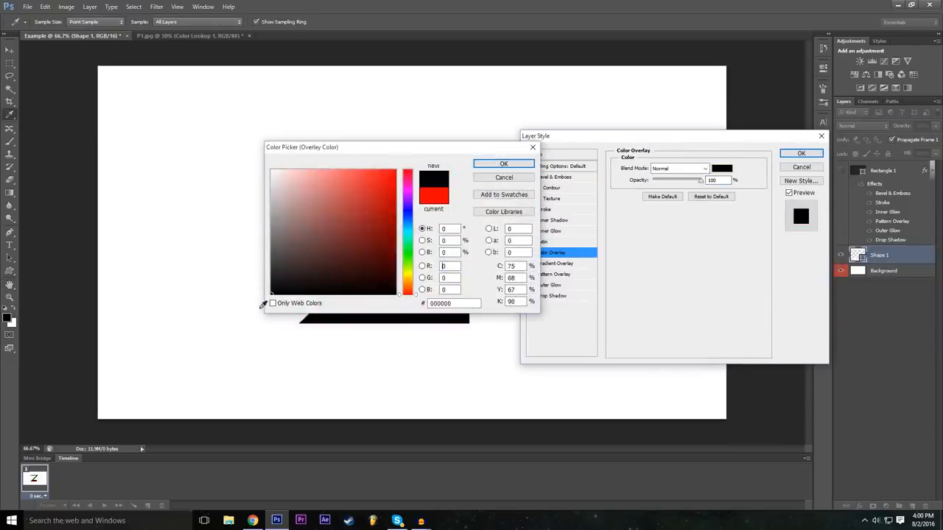
pyautogui.moveTo(386, 148); pyautogui.dragTo(473, 197)
pyautogui.click(591, 213)
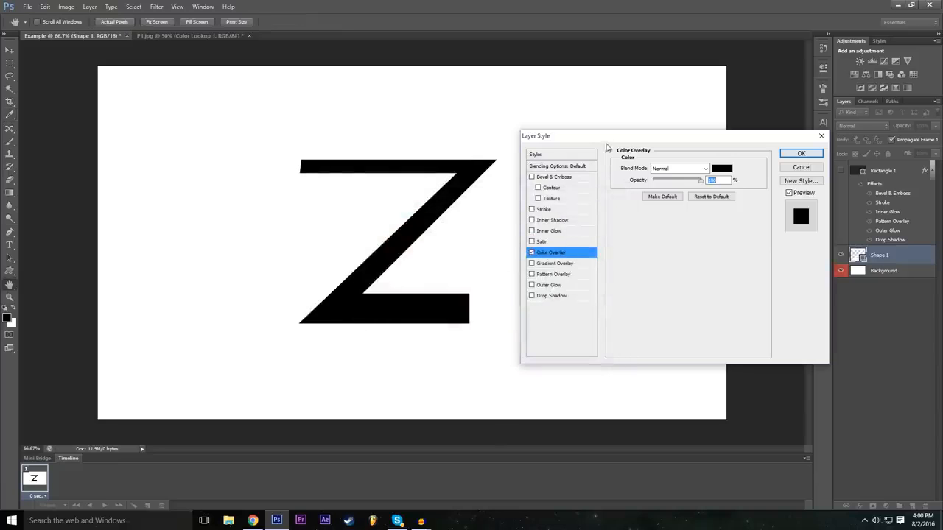
# Give the Z a red (ff0000) Outer Glow with increased spread and a size of 46 px, and hide the Background layer.
pyautogui.click(534, 285)
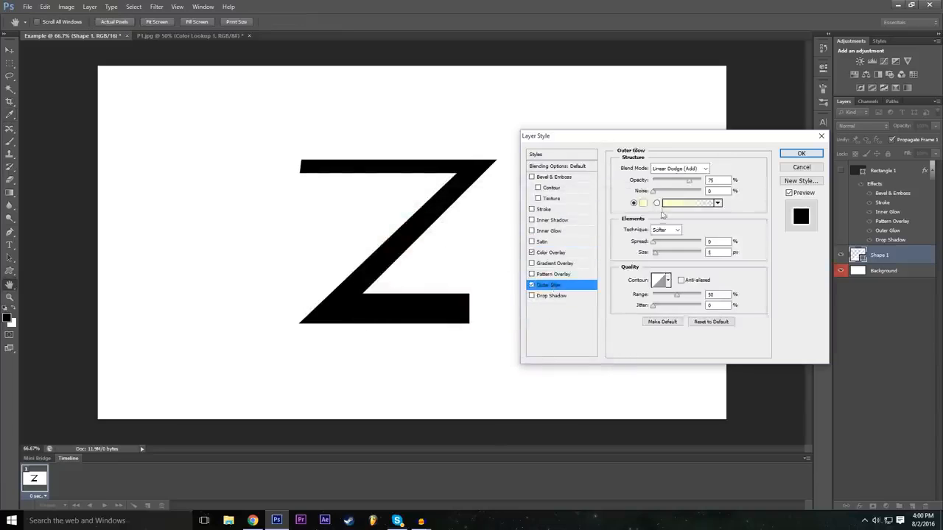
pyautogui.click(643, 202)
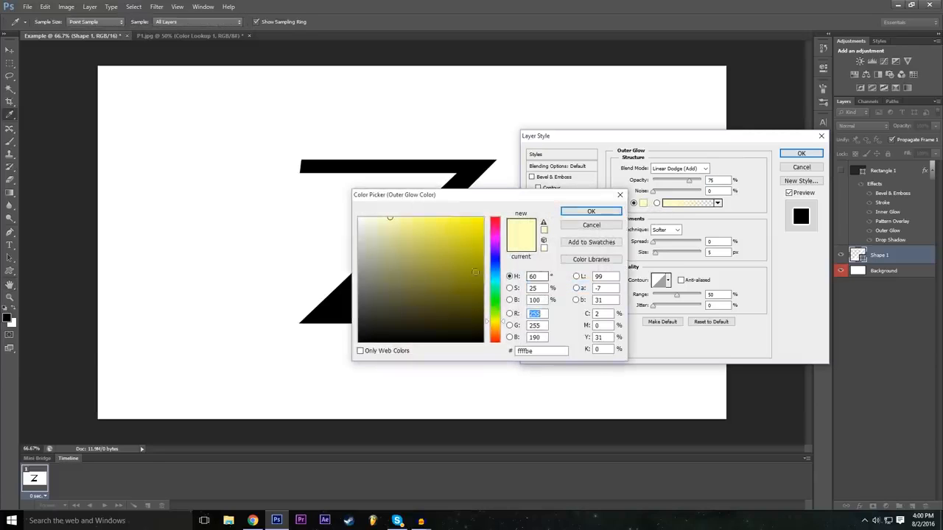
pyautogui.click(495, 219)
pyautogui.click(482, 219)
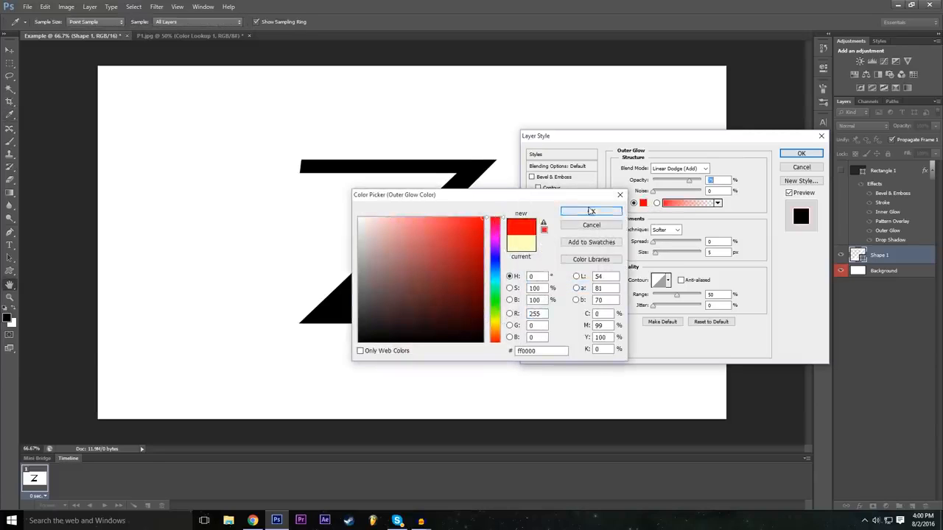
pyautogui.click(590, 212)
pyautogui.moveTo(661, 254); pyautogui.dragTo(665, 254)
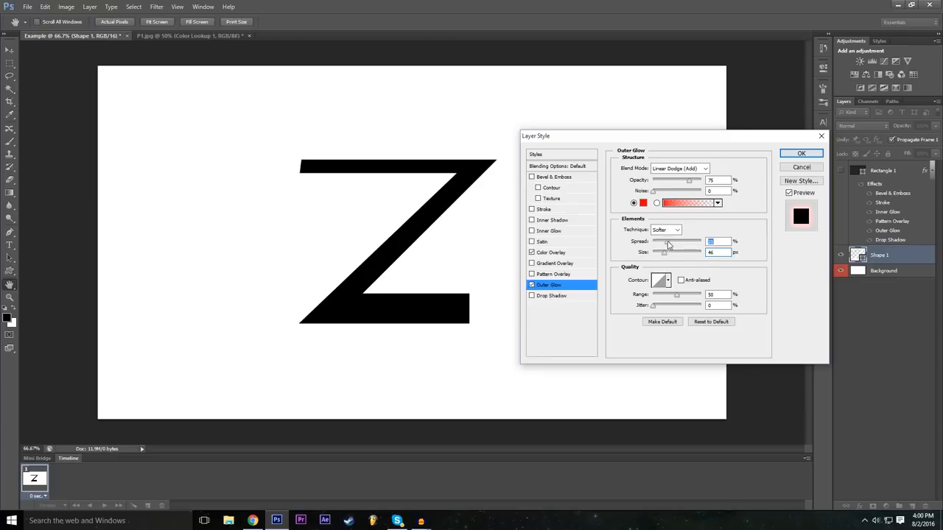
pyautogui.click(787, 160)
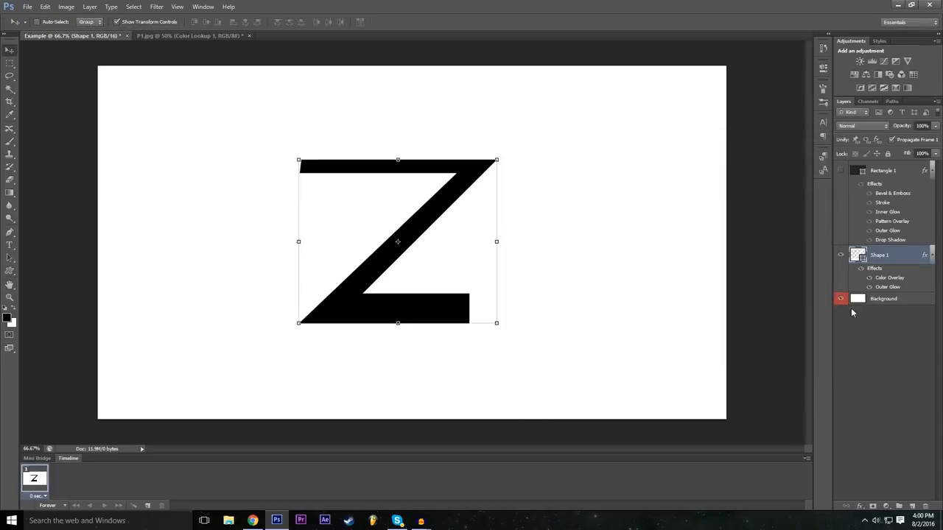
pyautogui.click(840, 301)
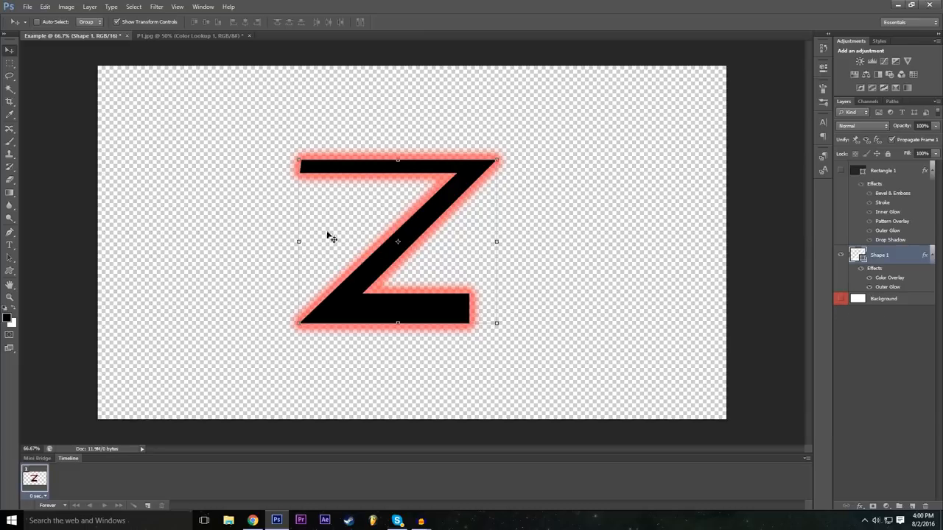
pyautogui.moveTo(562, 5); pyautogui.dragTo(586, 1)
# Review the finished P1.jpg composite and the Example document's glowing Z, ending on P1.jpg.
pyautogui.click(206, 36)
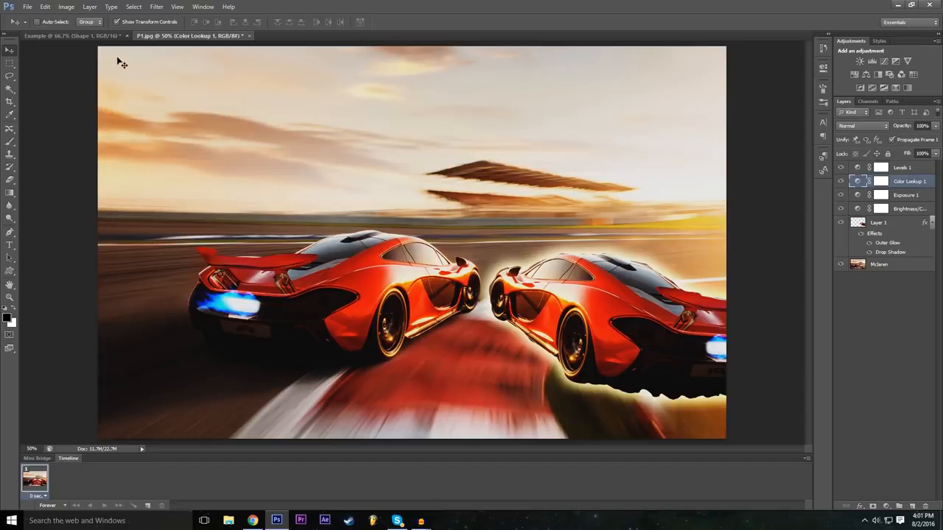
pyautogui.click(110, 32)
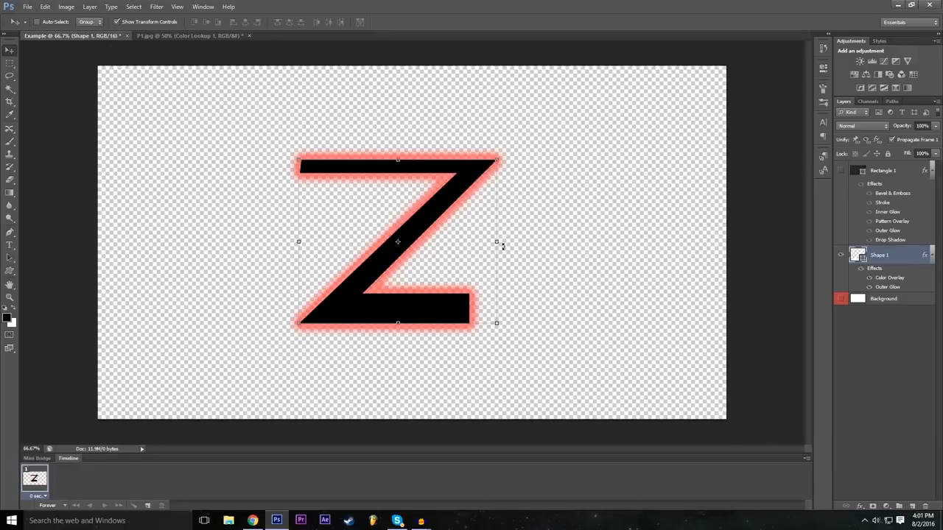
pyautogui.click(221, 35)
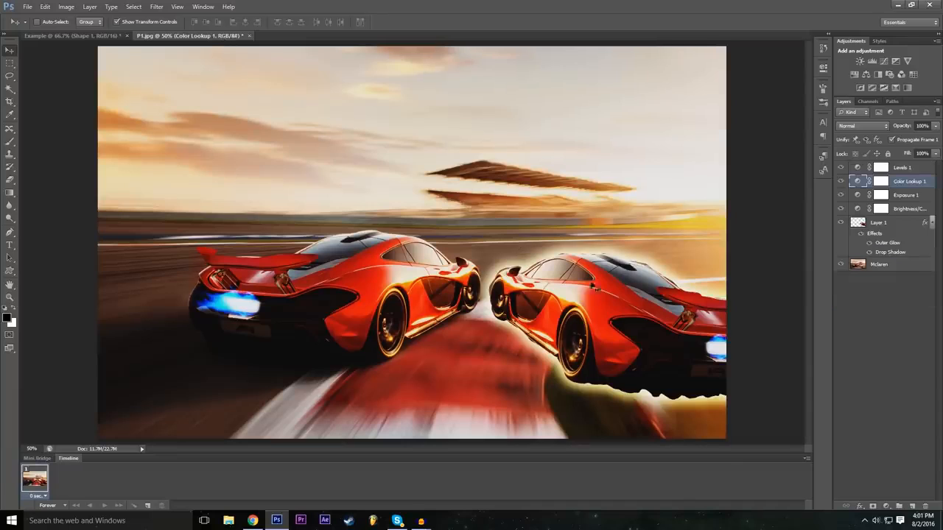